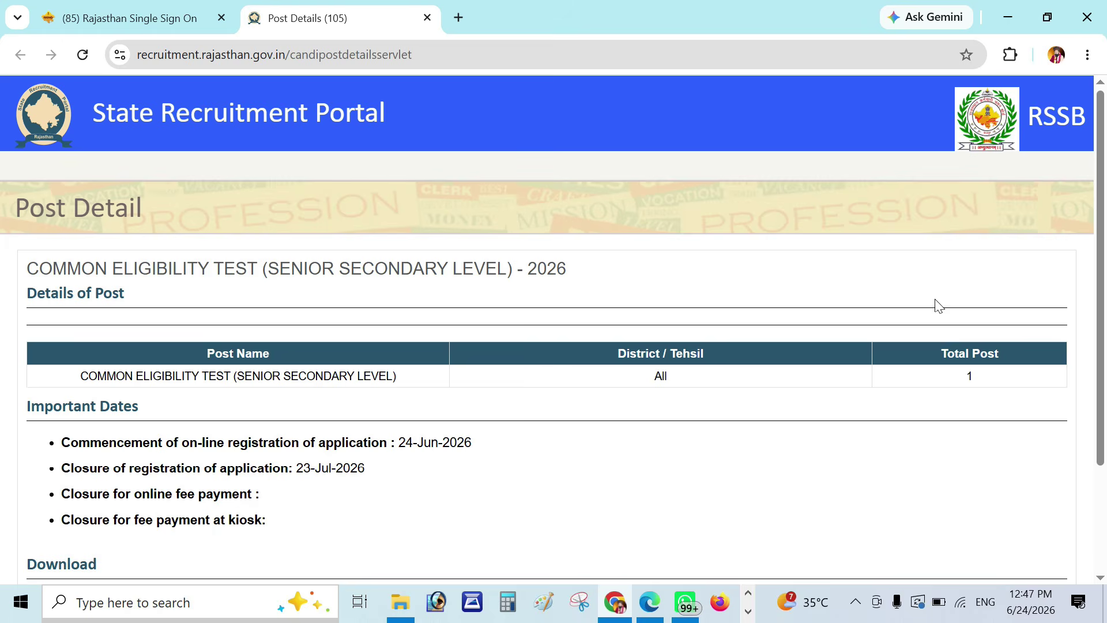
# Step: Review the application dates 24-Jun-2026 to 23-Jul-2026, then switch to the SSO window
pyautogui.moveTo(1097, 198); pyautogui.dragTo(1103, 244)
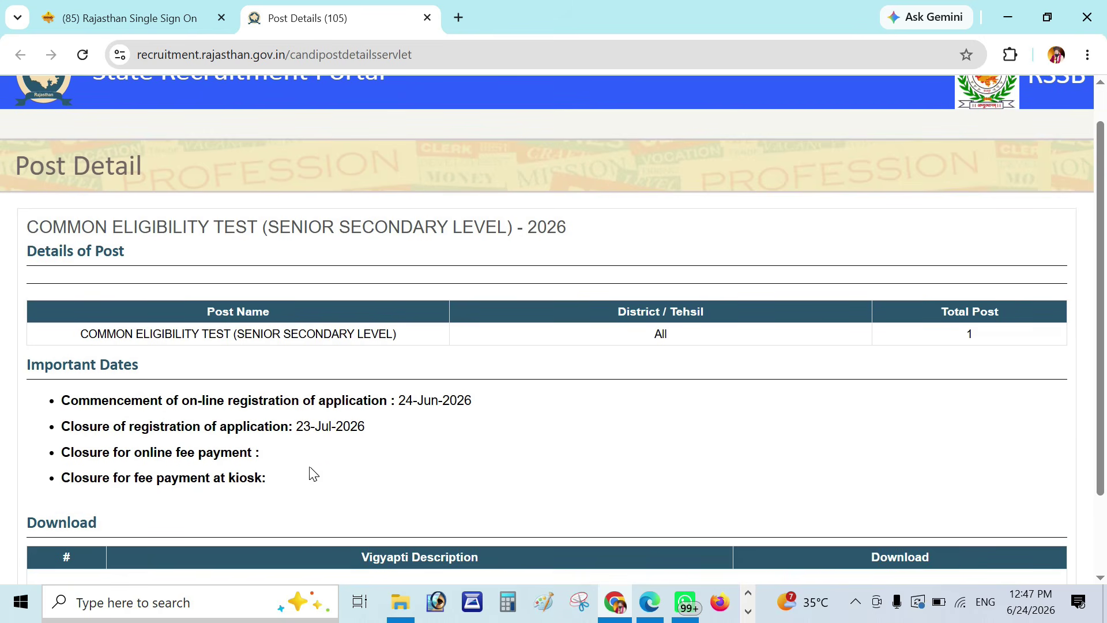
pyautogui.moveTo(396, 400); pyautogui.dragTo(474, 407)
pyautogui.moveTo(295, 427); pyautogui.dragTo(367, 434)
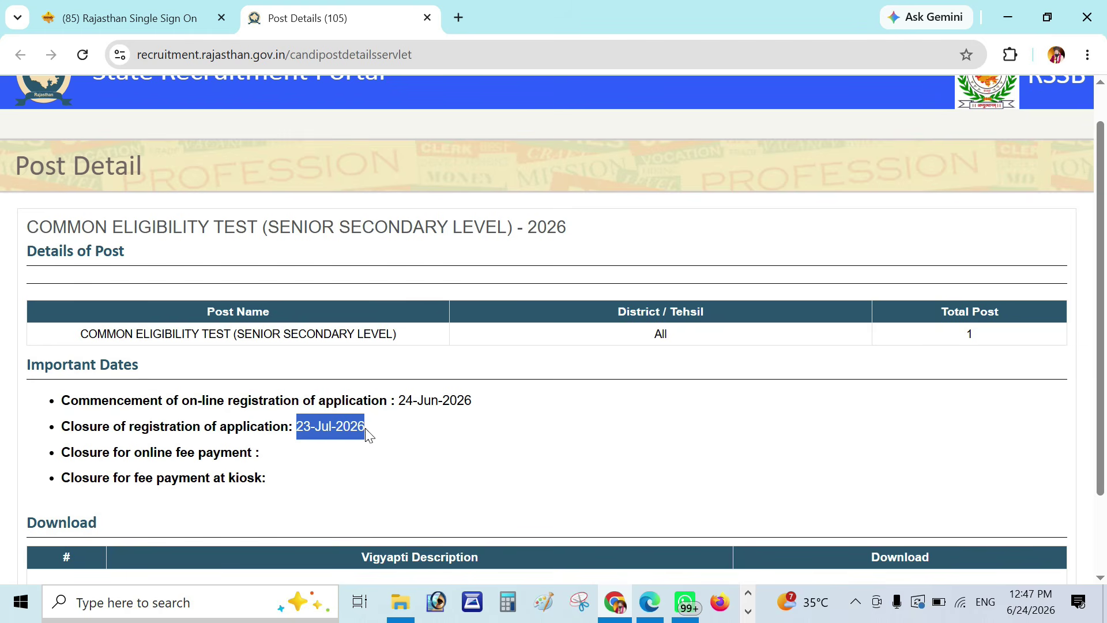
pyautogui.click(650, 602)
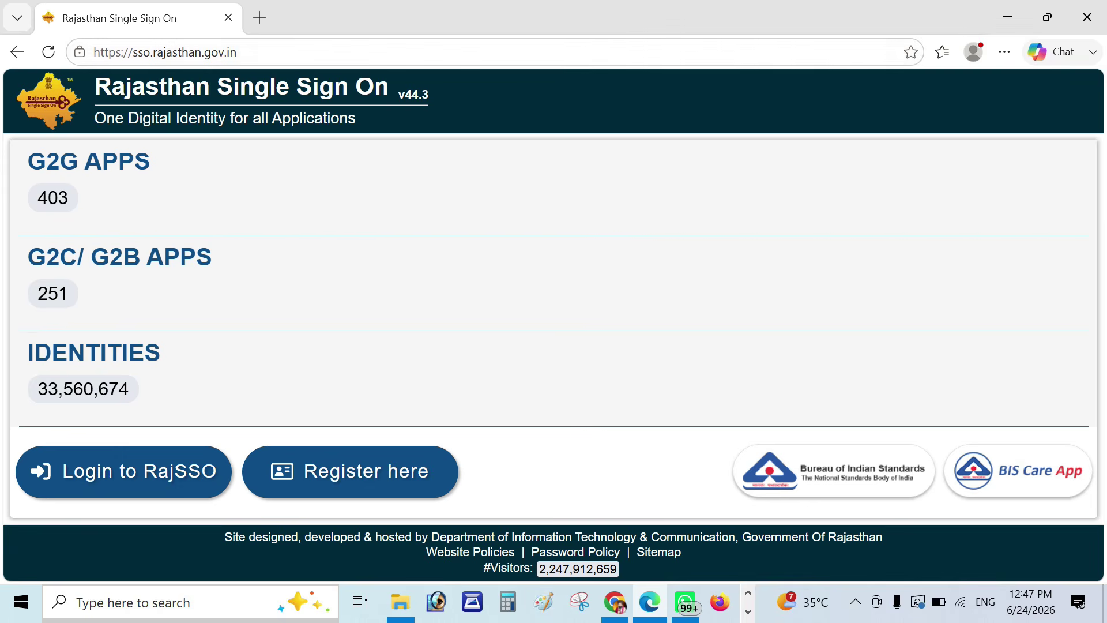
# Step: Go to the citizen registration page from the sso.rajasthan.gov.in home page
pyautogui.moveTo(166, 52); pyautogui.dragTo(237, 53)
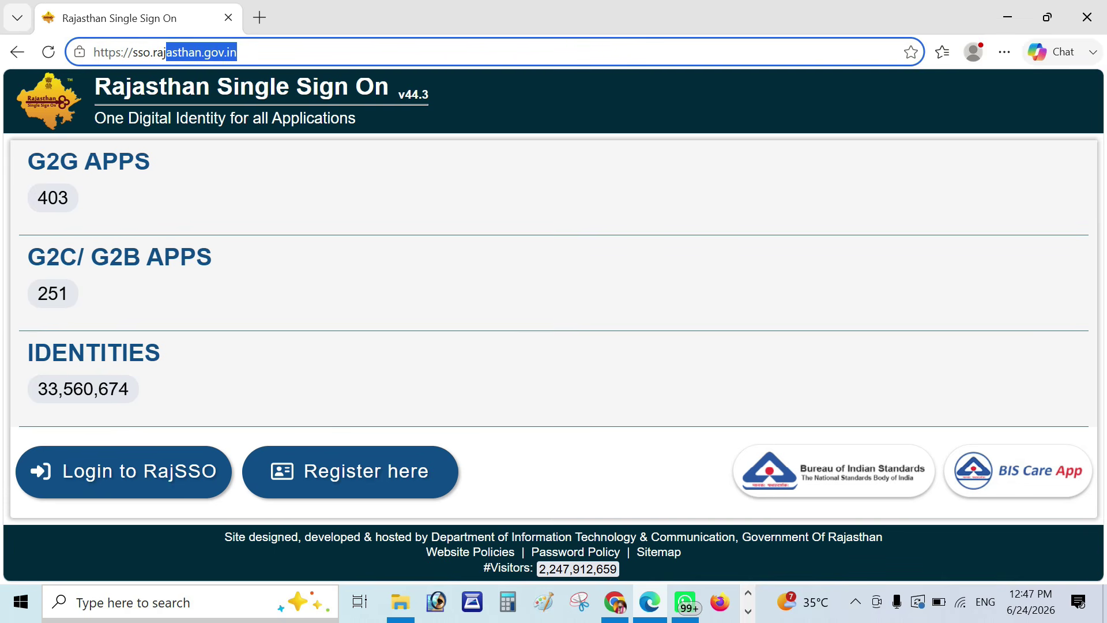
pyautogui.click(265, 52)
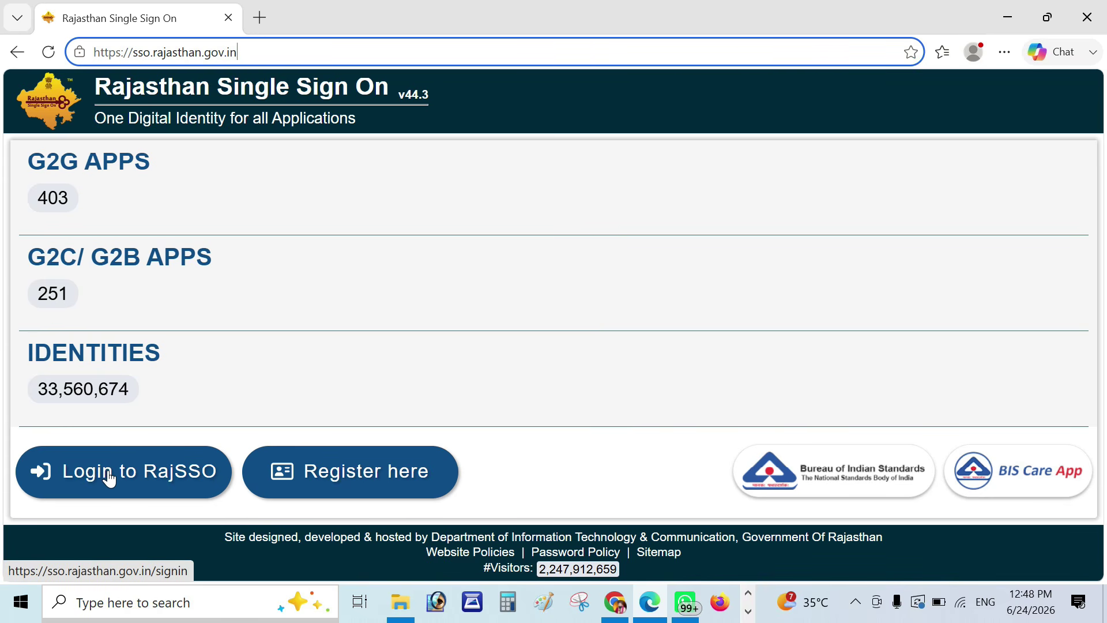
pyautogui.click(324, 477)
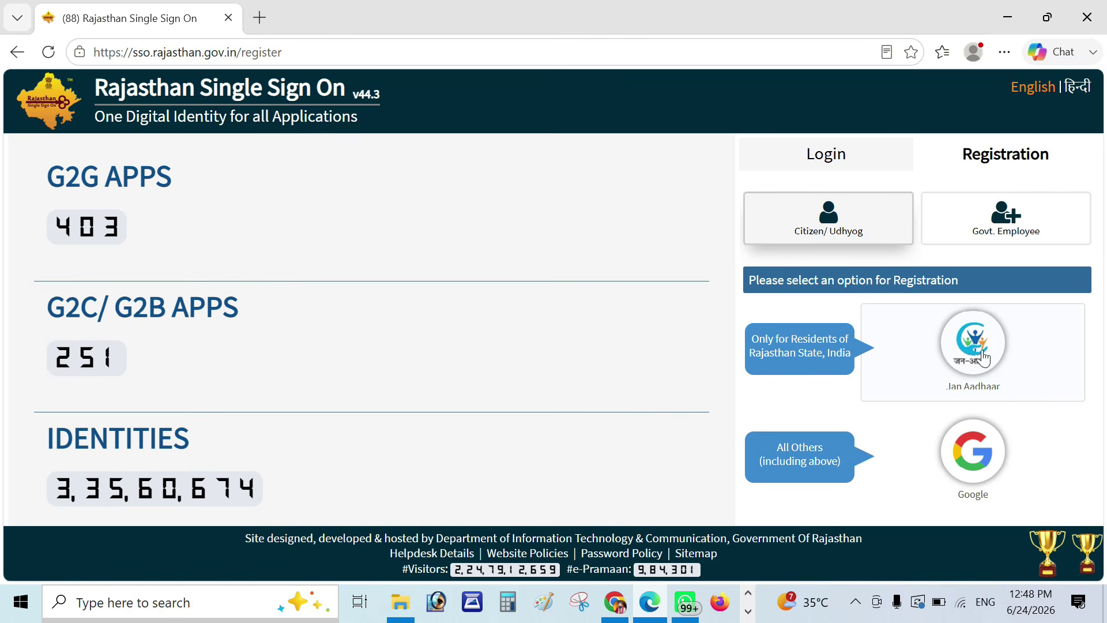
# Step: Register via Google, choosing the Google account and allowing SSO to use it
pyautogui.click(969, 451)
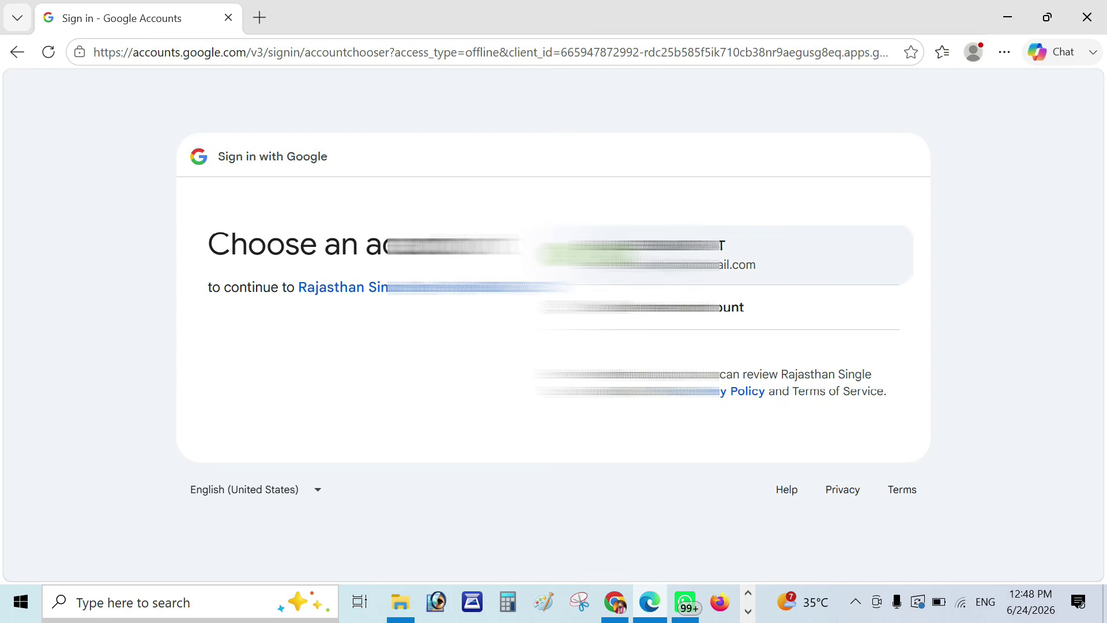
pyautogui.click(635, 255)
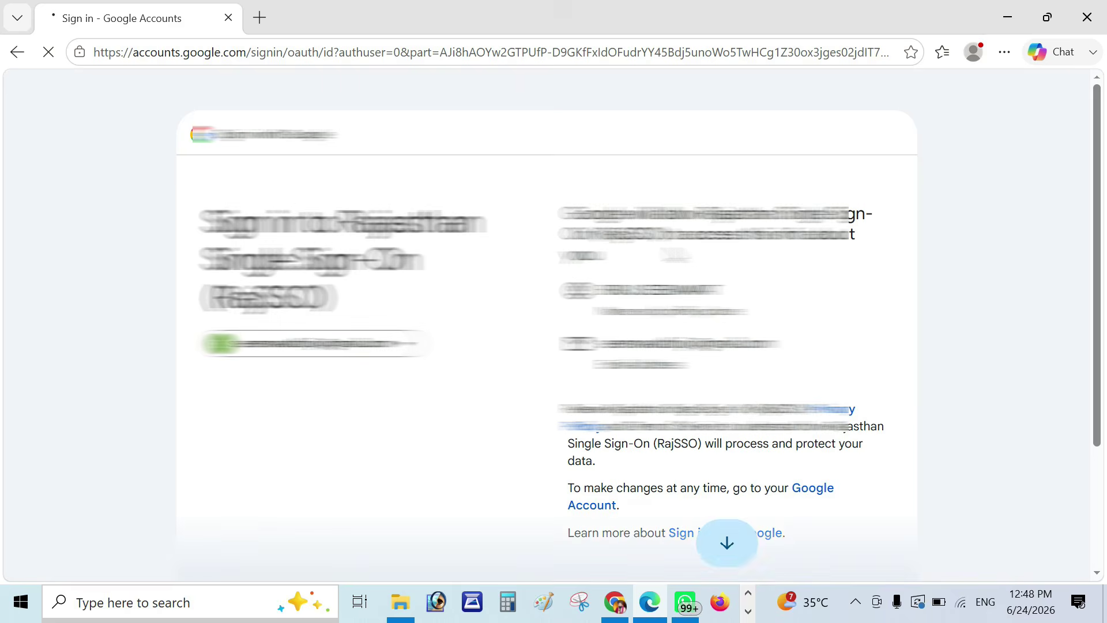
pyautogui.moveTo(1095, 166); pyautogui.dragTo(1096, 323)
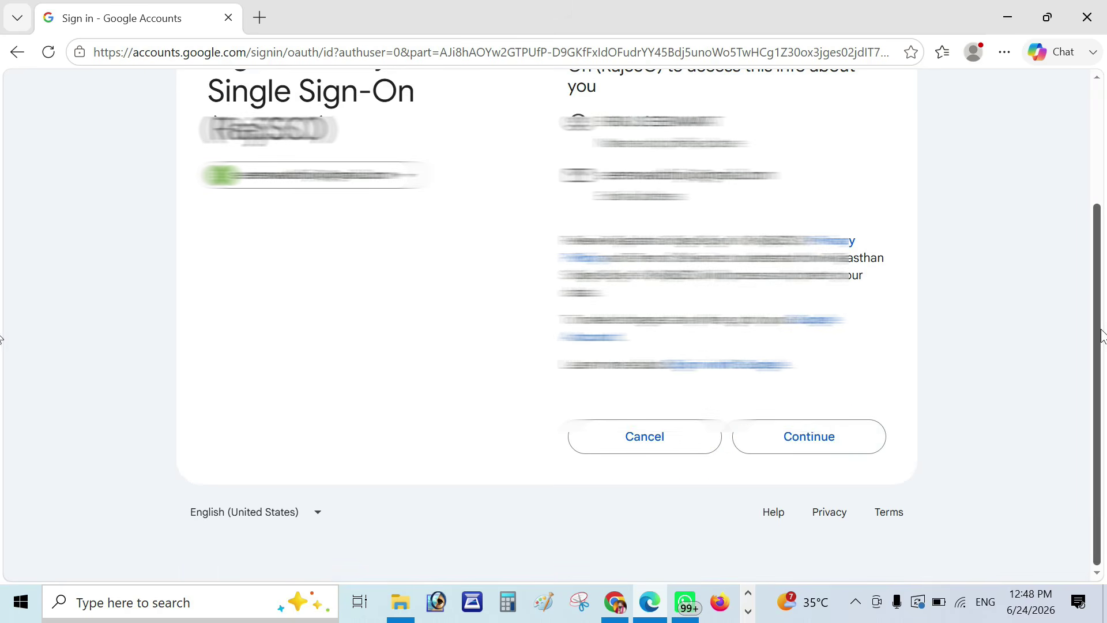
pyautogui.click(808, 443)
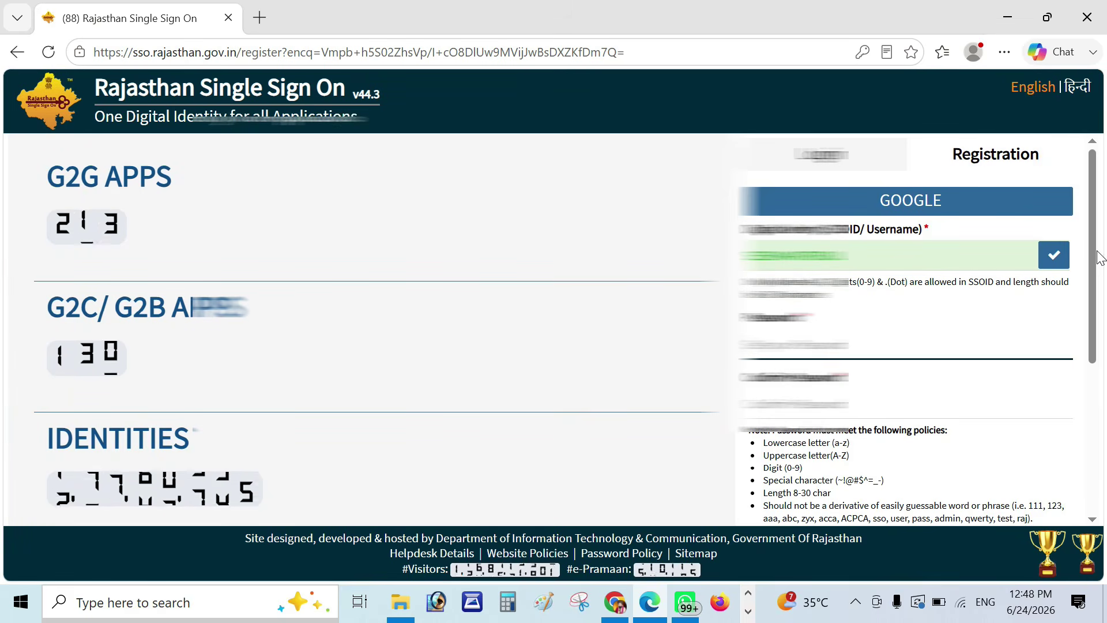
# Step: Select the suggested SSOID on the registration form and open a new blank tab
pyautogui.scroll(-1, 1095, 271)
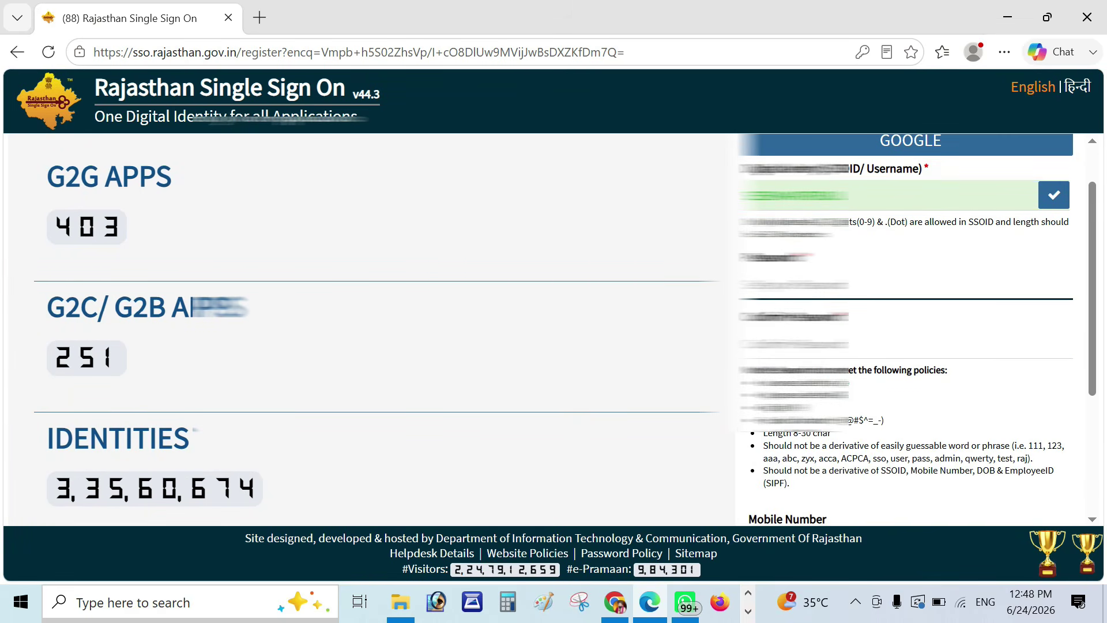
pyautogui.doubleClick(799, 195)
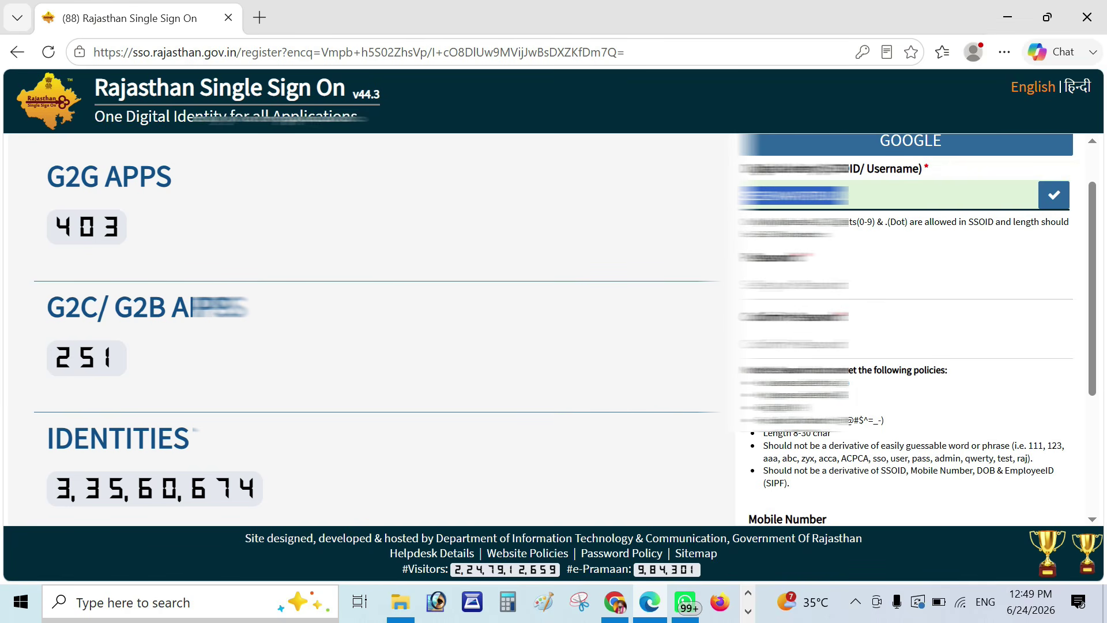
pyautogui.click(259, 17)
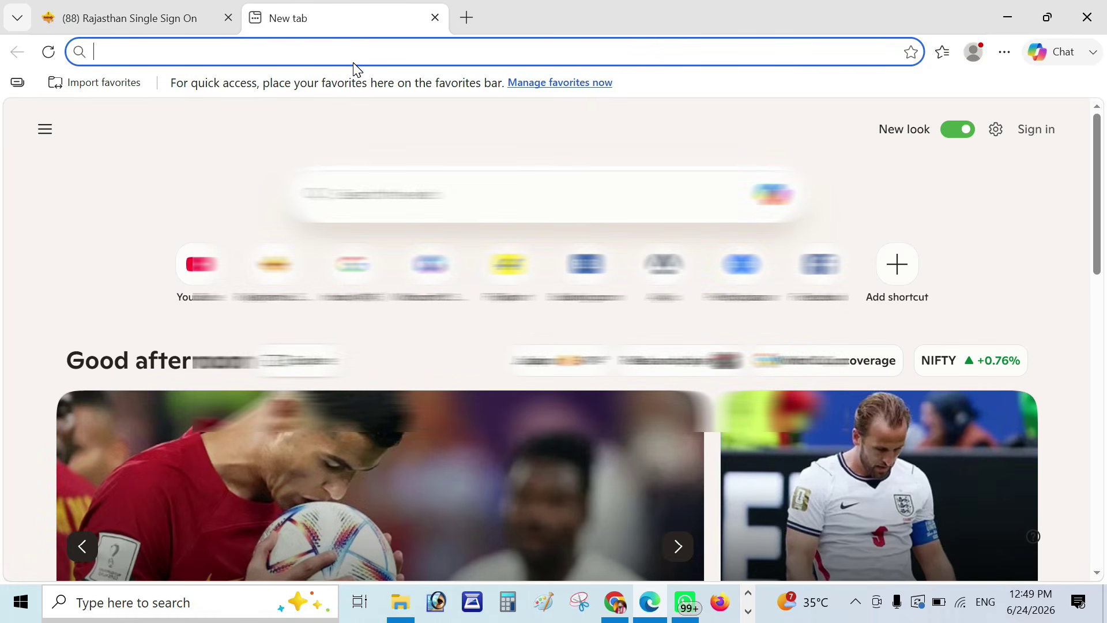
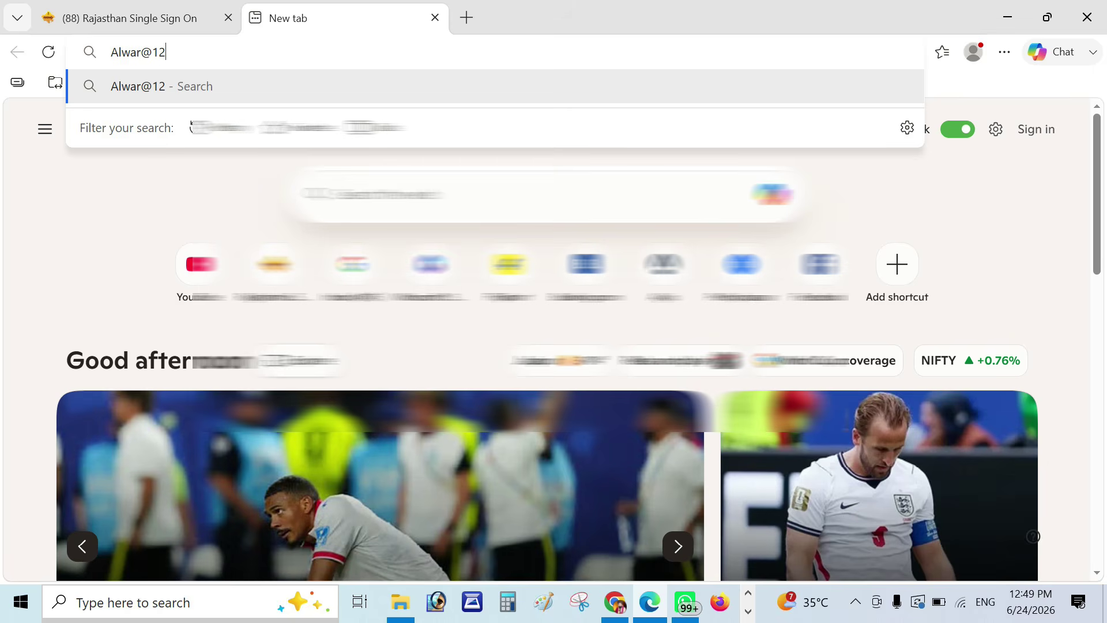
# Step: Note the chosen account password in the new tab's address bar, then return to the SSO tab
pyautogui.doubleClick(151, 51)
pyautogui.click(173, 52)
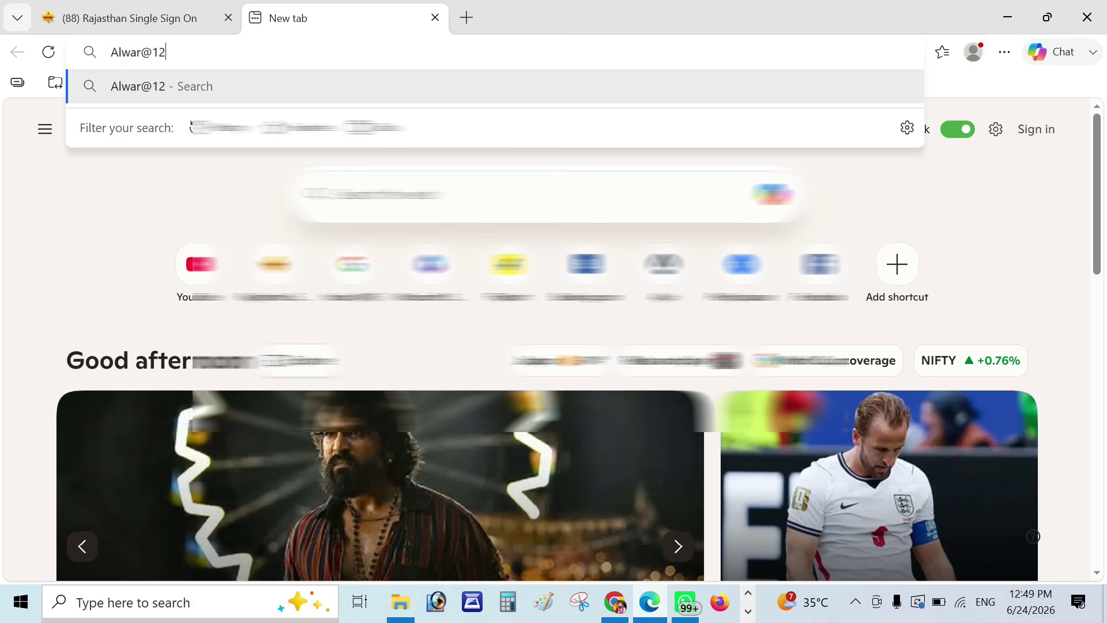
pyautogui.click(149, 16)
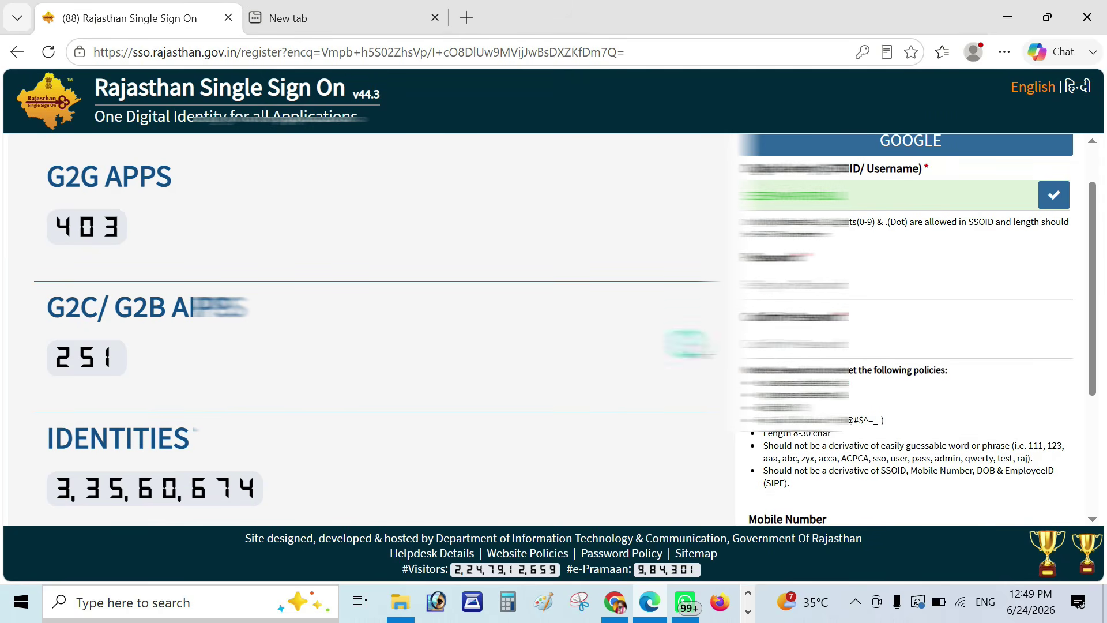
# Step: Scroll to the bottom of the Google registration form and submit it with Register
pyautogui.moveTo(1086, 234); pyautogui.dragTo(1023, 373)
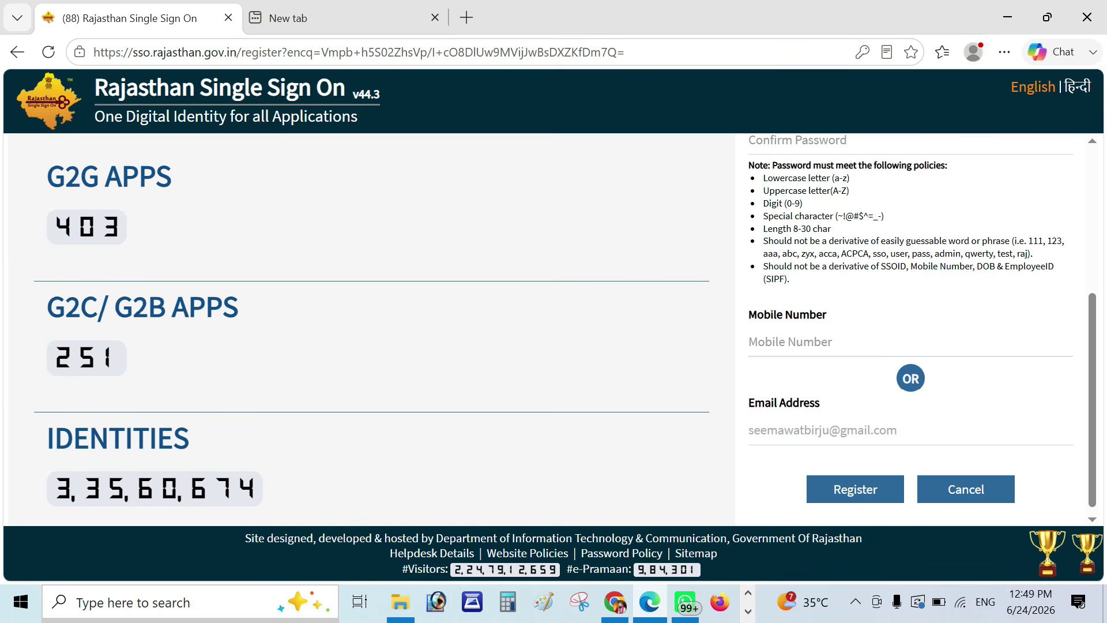
pyautogui.click(871, 494)
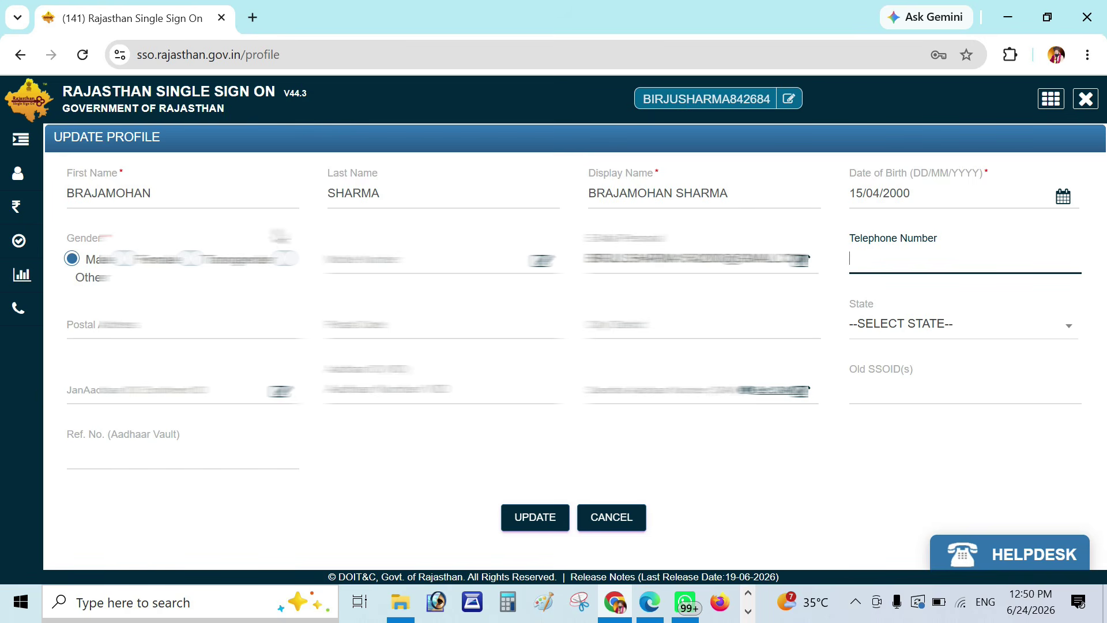
# Step: Confirm the first and last name, keep gender as male, and save the profile, acknowledging the alert
pyautogui.moveTo(75, 194); pyautogui.dragTo(151, 193)
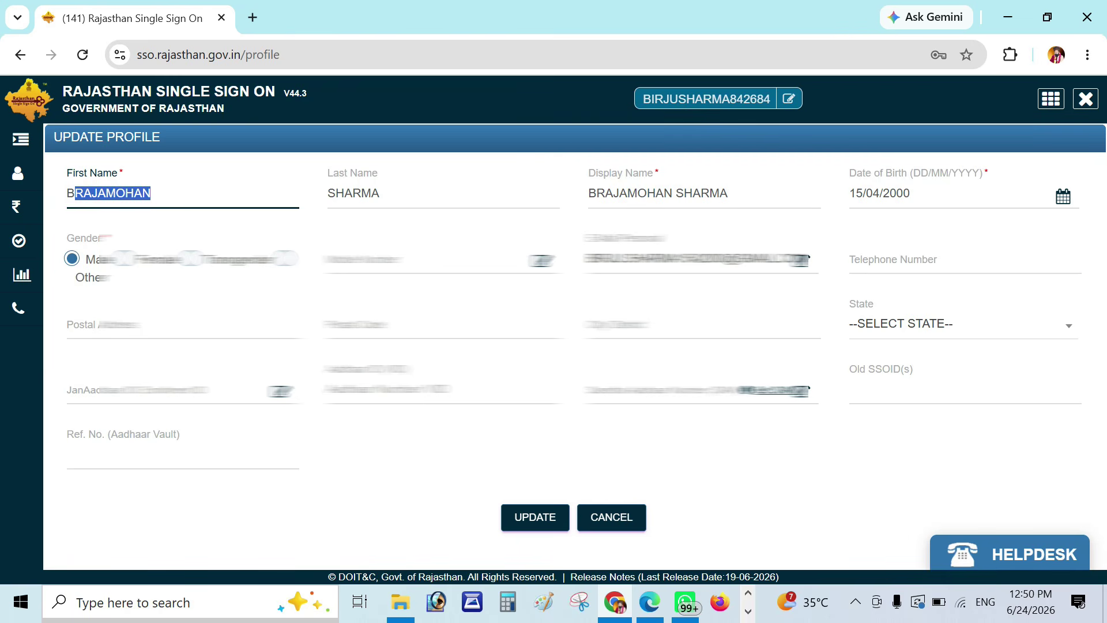
pyautogui.moveTo(336, 194); pyautogui.dragTo(362, 193)
pyautogui.click(365, 194)
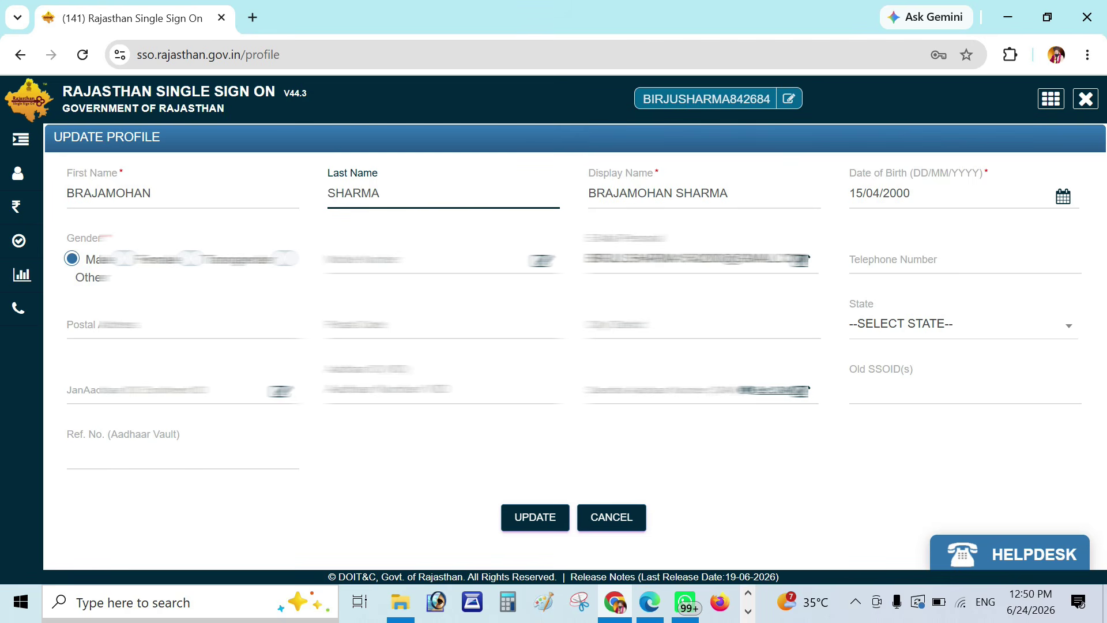
pyautogui.click(75, 257)
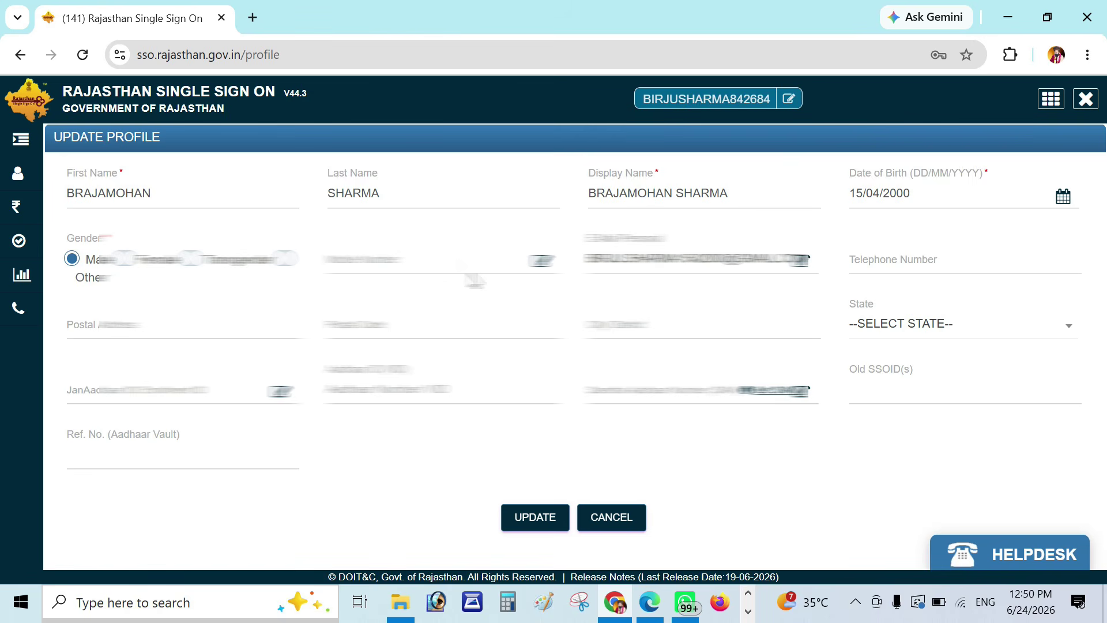
pyautogui.click(521, 523)
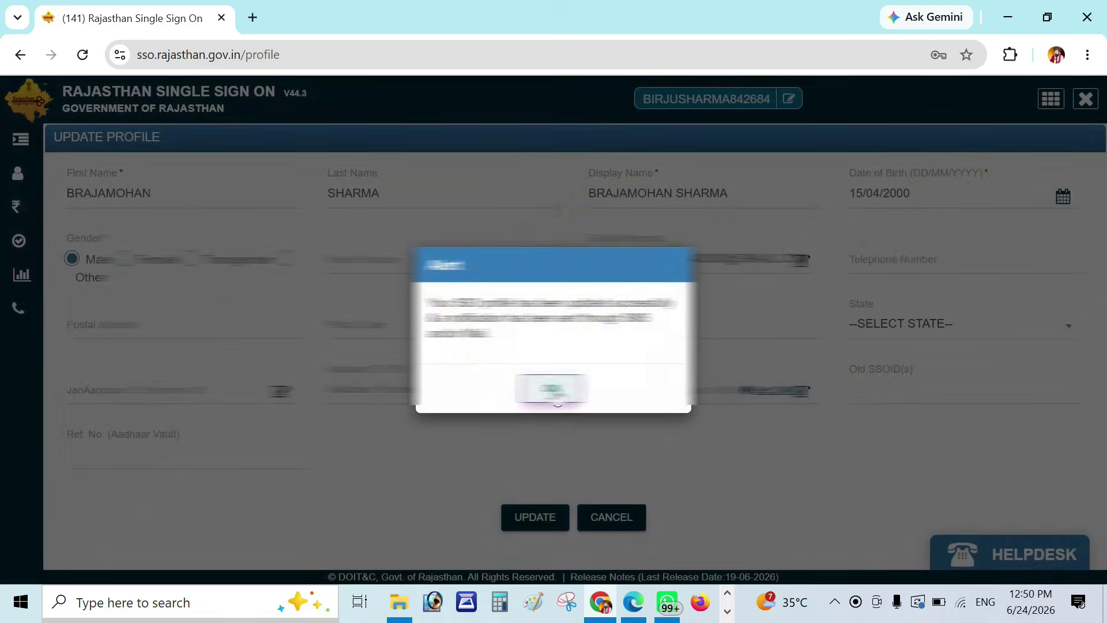
pyautogui.click(555, 391)
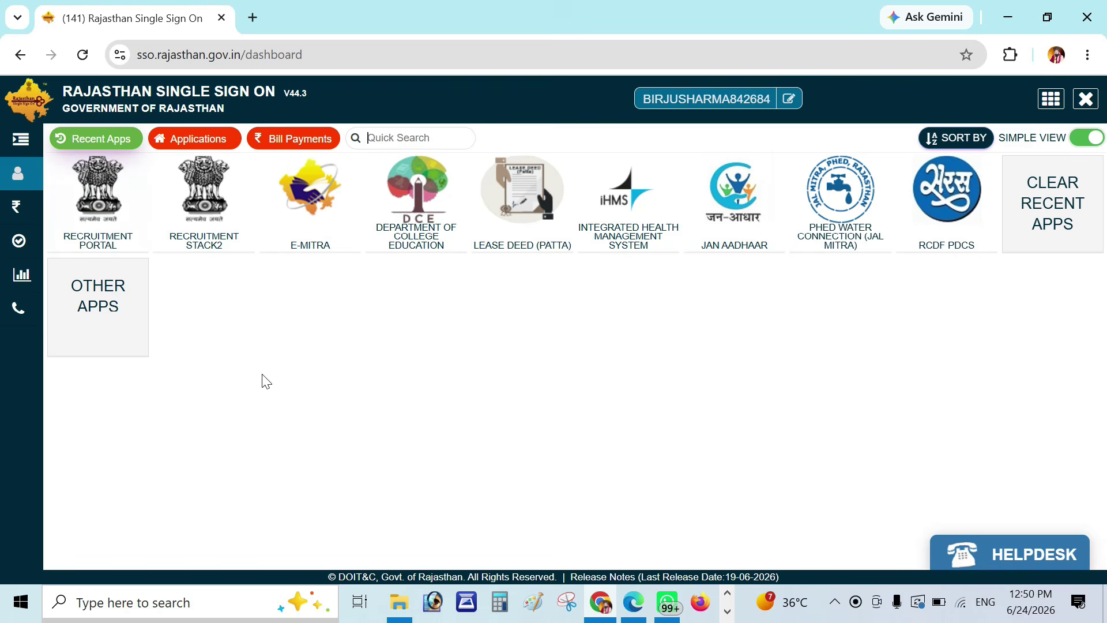
# Step: Search the SSO applications for 'red' and launch the RECRUITMENT PORTAL app
pyautogui.click(106, 302)
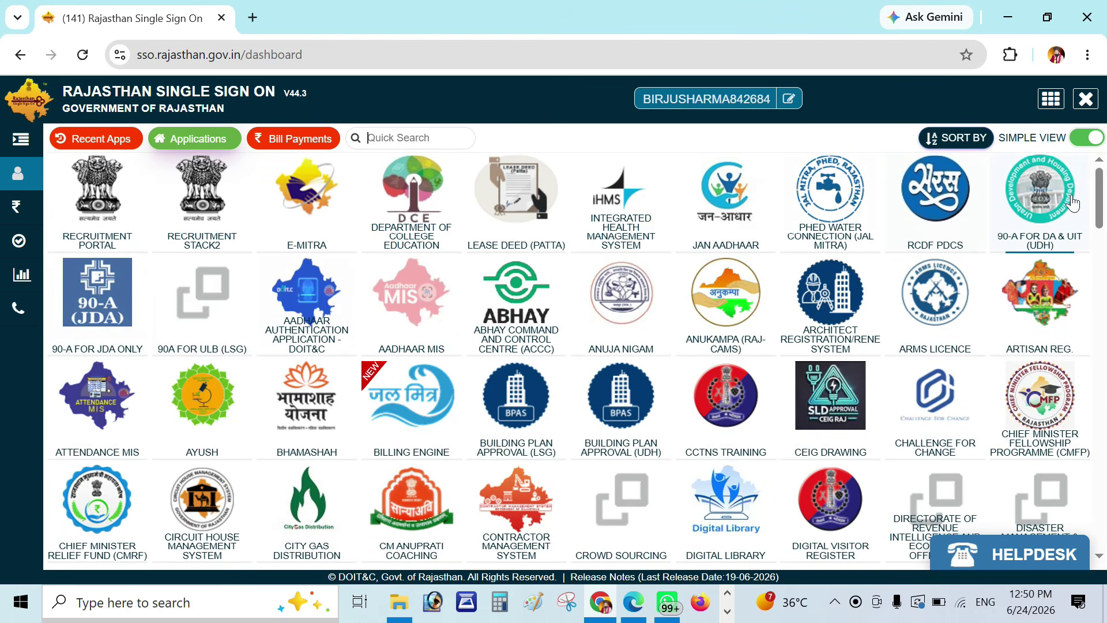
pyautogui.scroll(-10, 1072, 219)
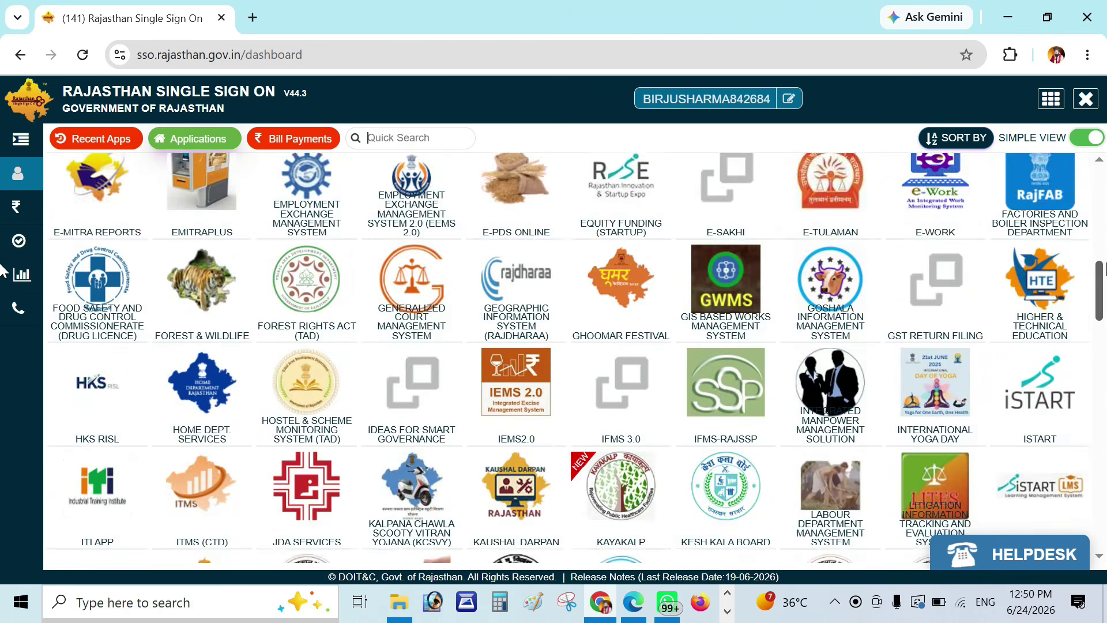
pyautogui.scroll(10, 346, 231)
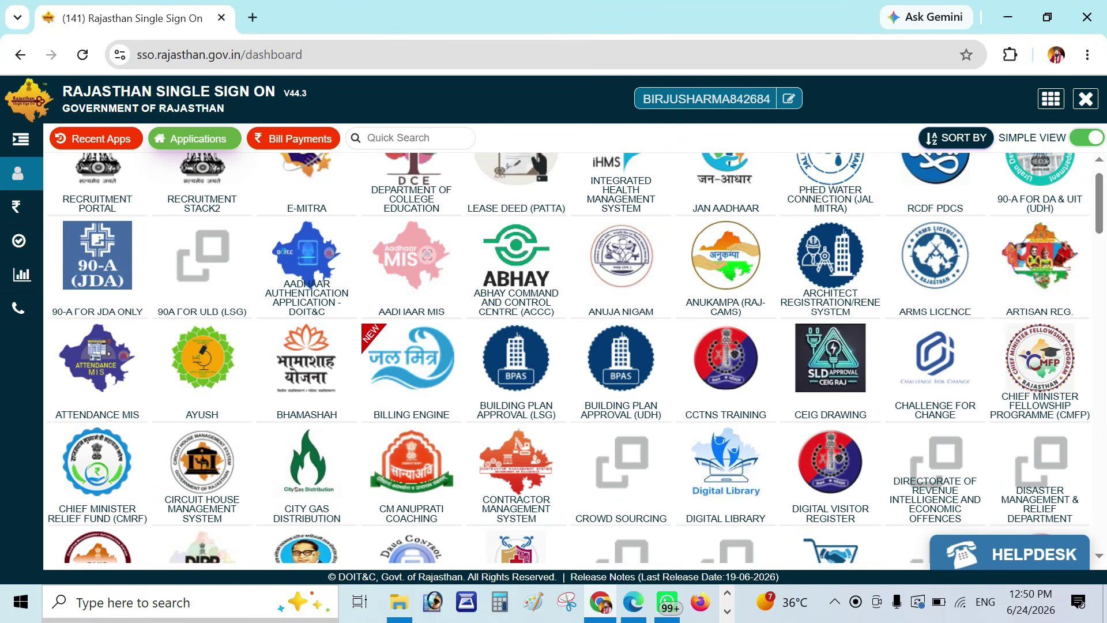
pyautogui.write('red')
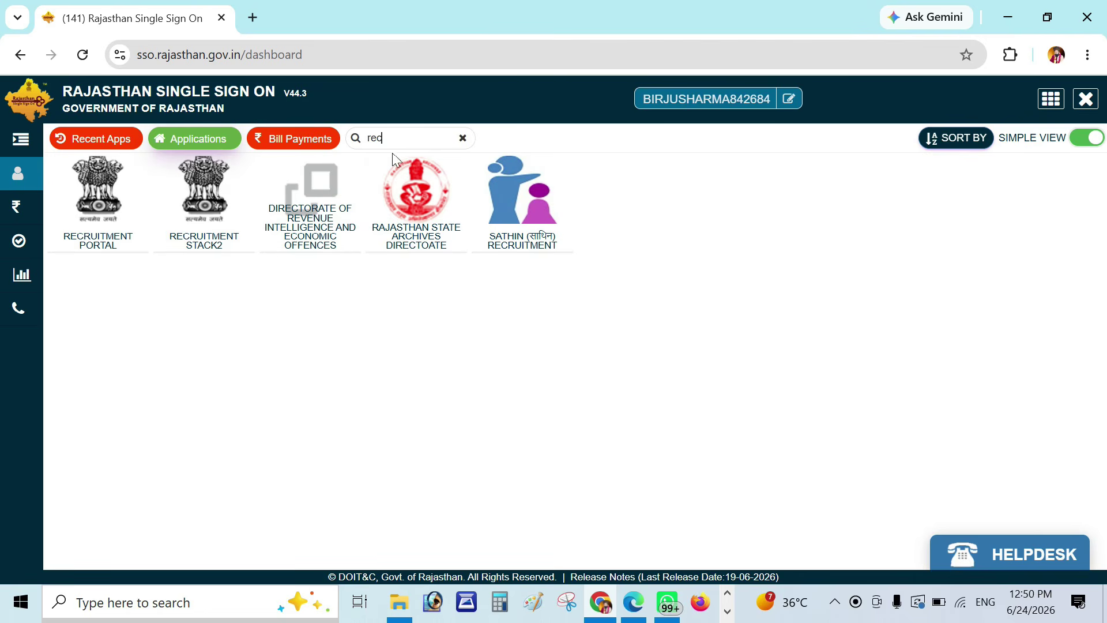
pyautogui.click(103, 199)
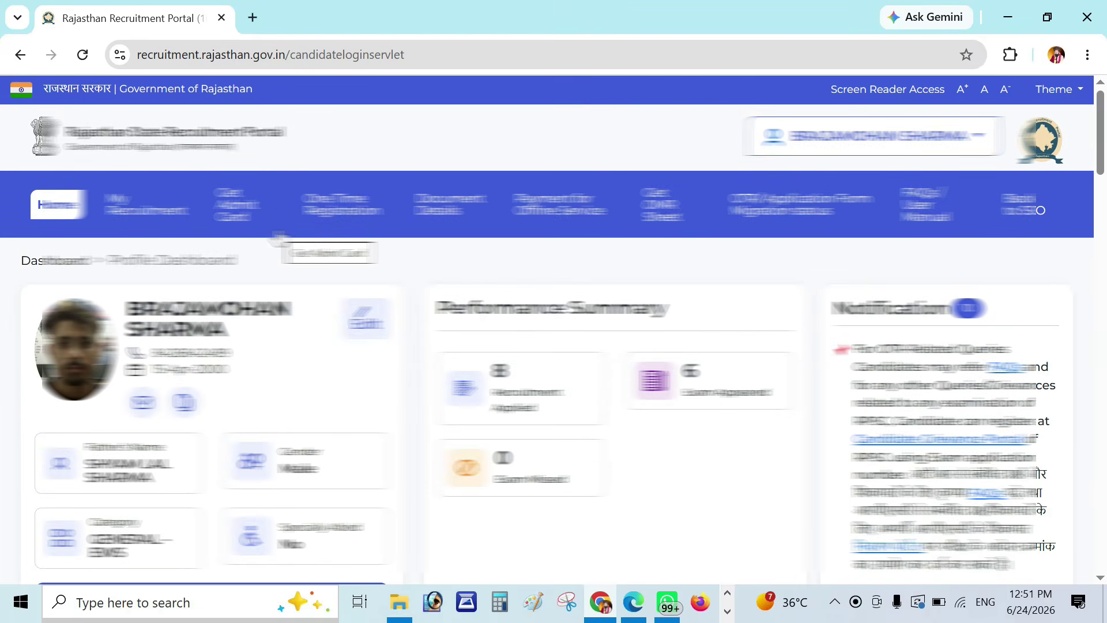
# Step: Open the One Time Registration form, scroll to the Candidate Name in Hindi field, and open a new tab
pyautogui.click(349, 210)
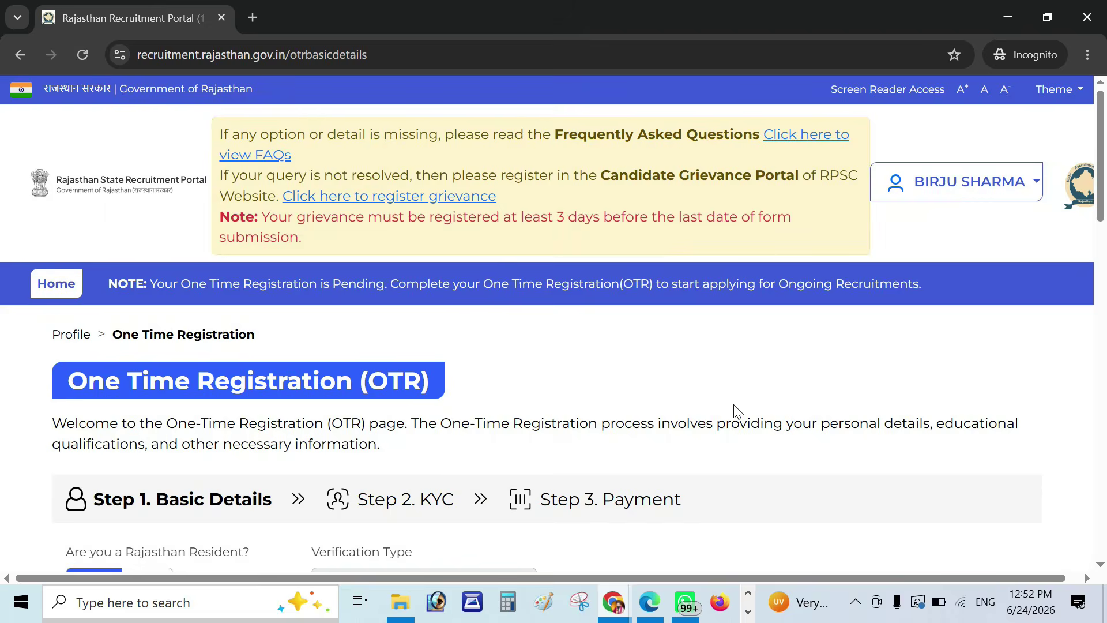
pyautogui.scroll(-7, 3, 153)
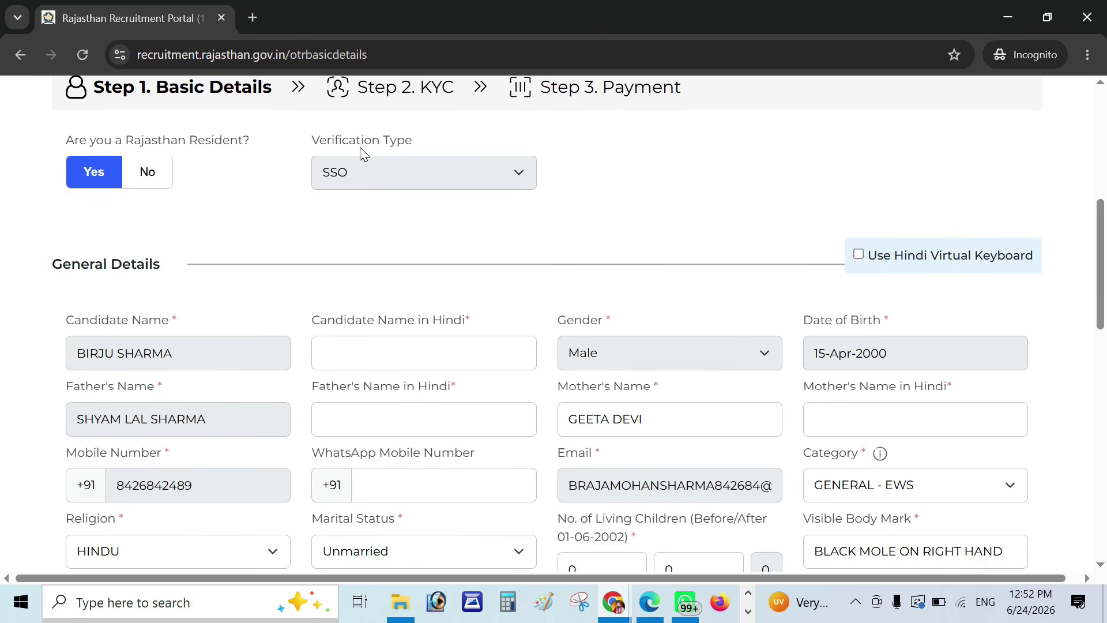
pyautogui.click(395, 179)
pyautogui.scroll(-1, 1100, 251)
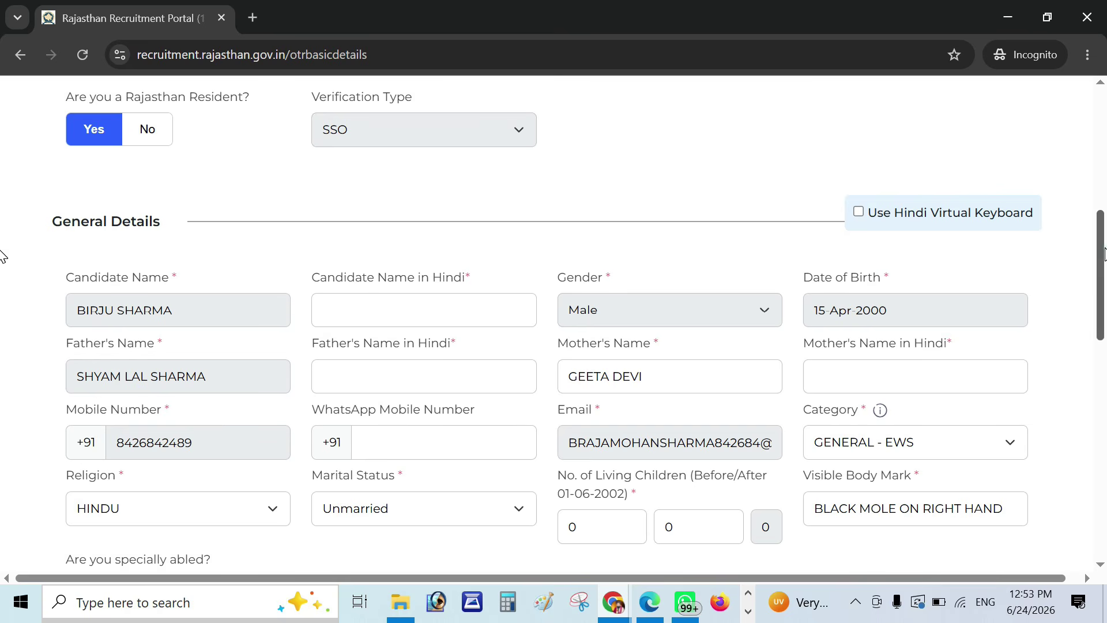
pyautogui.scroll(-2, 3, 259)
pyautogui.moveTo(355, 170); pyautogui.dragTo(451, 174)
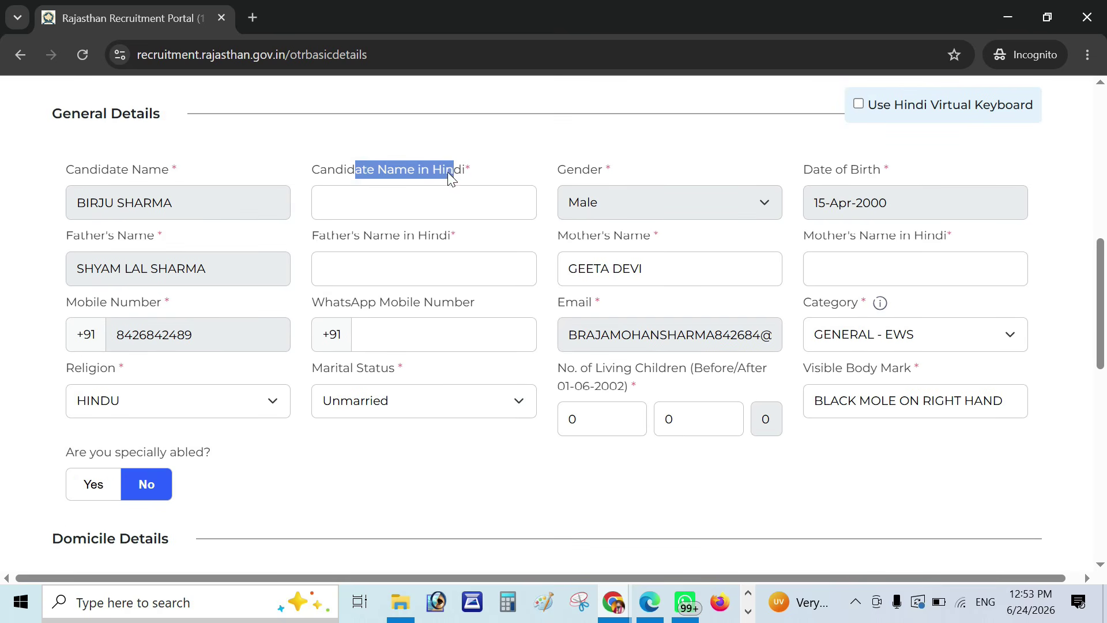
pyautogui.click(257, 15)
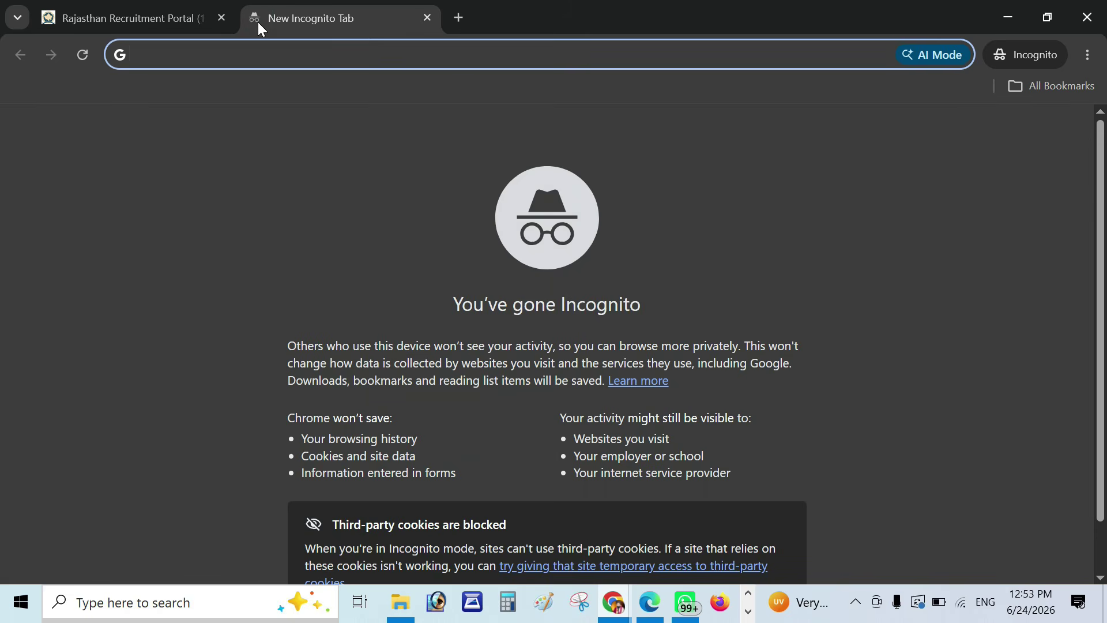
# Step: Search Google for 'google translate' and open the Google Translate site
pyautogui.write('google.com')
pyautogui.press('Return')
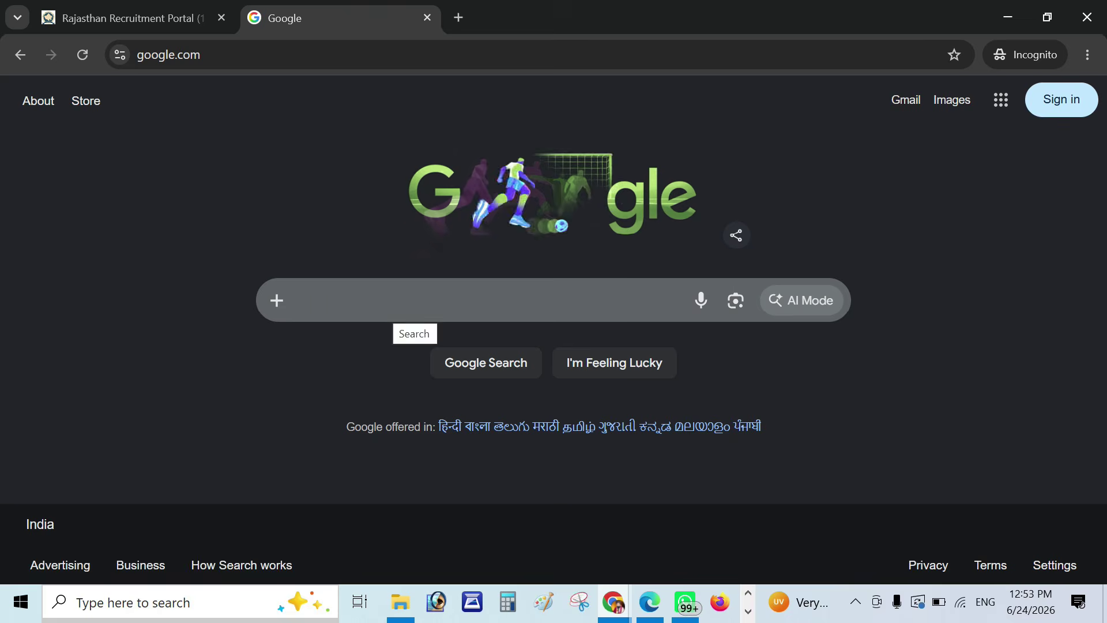
pyautogui.write('google translate')
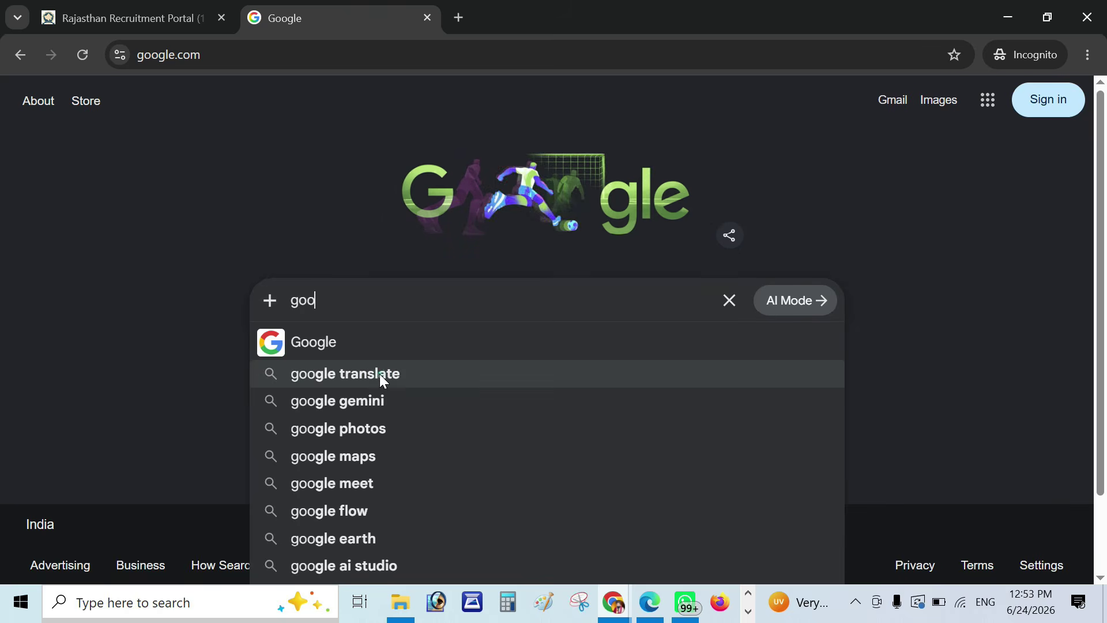
pyautogui.click(379, 373)
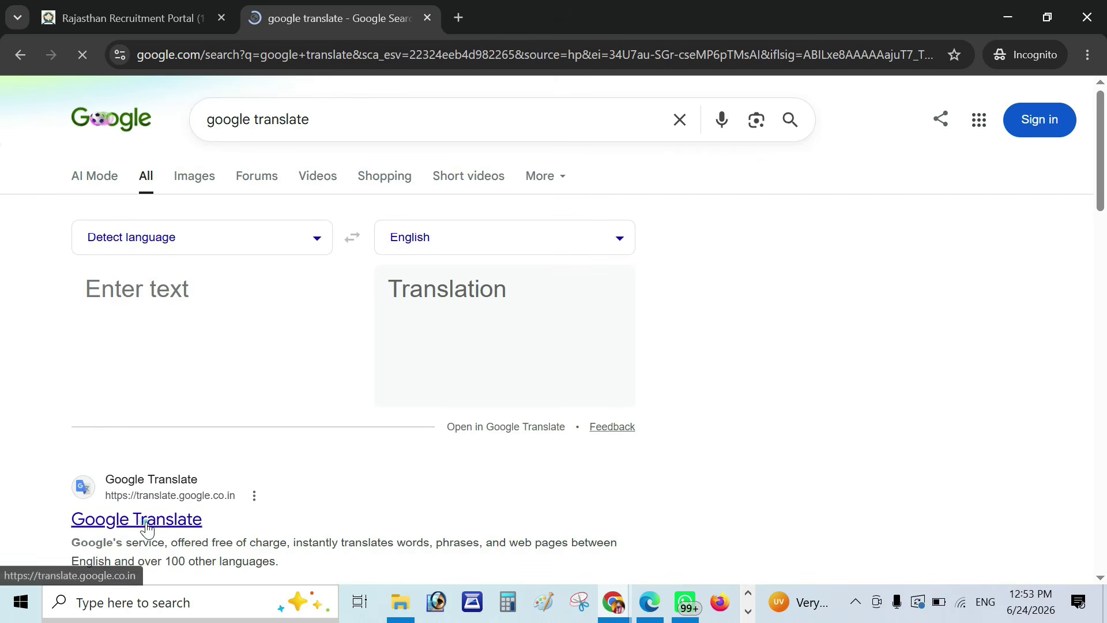
pyautogui.click(148, 528)
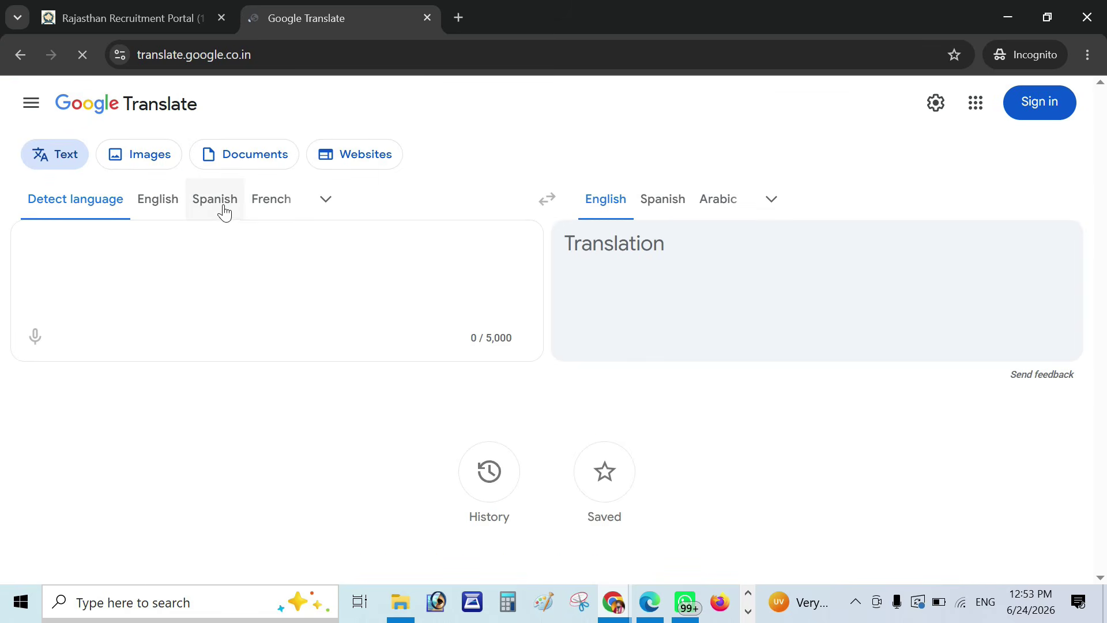
# Step: Set translation from English to Hindi, then return to the registration form tab
pyautogui.click(173, 208)
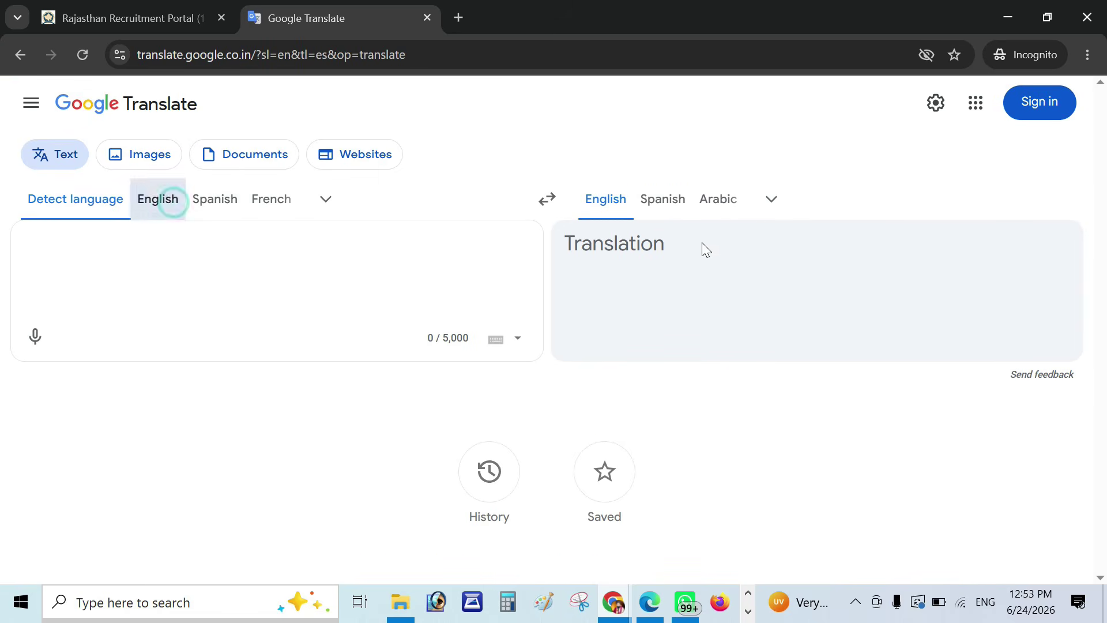
pyautogui.click(771, 199)
pyautogui.click(713, 251)
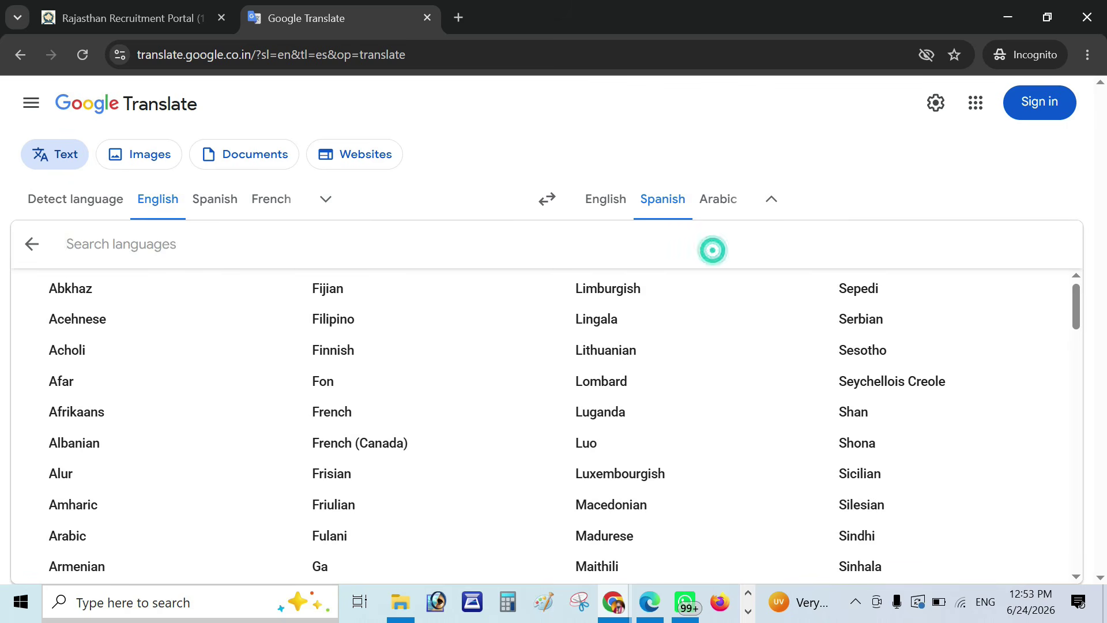
pyautogui.write('hin')
pyautogui.click(200, 291)
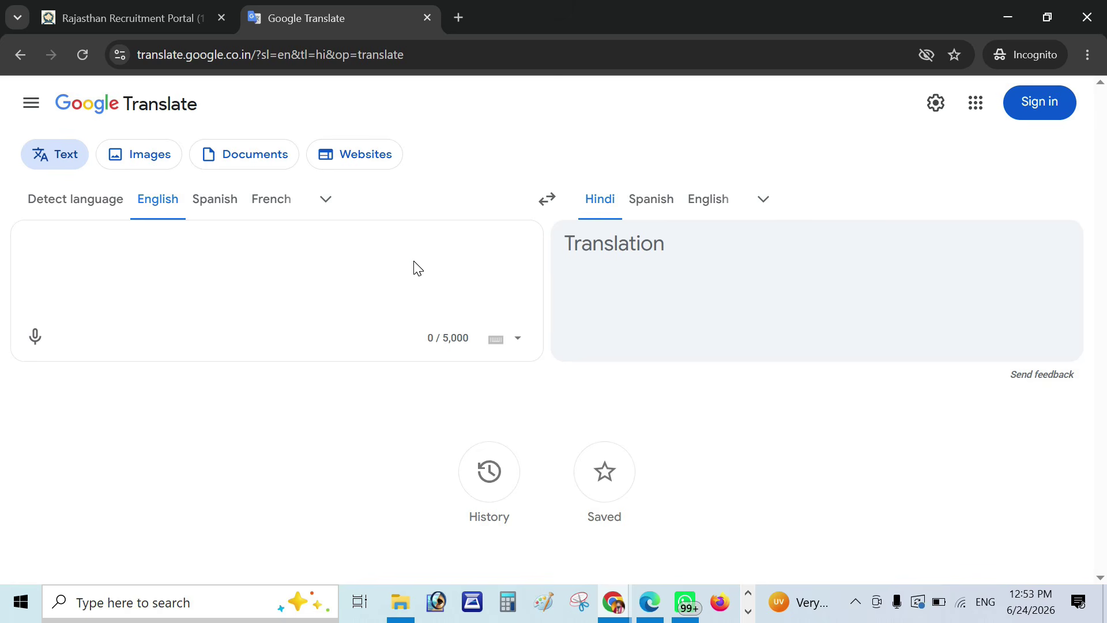
pyautogui.click(173, 18)
pyautogui.click(360, 206)
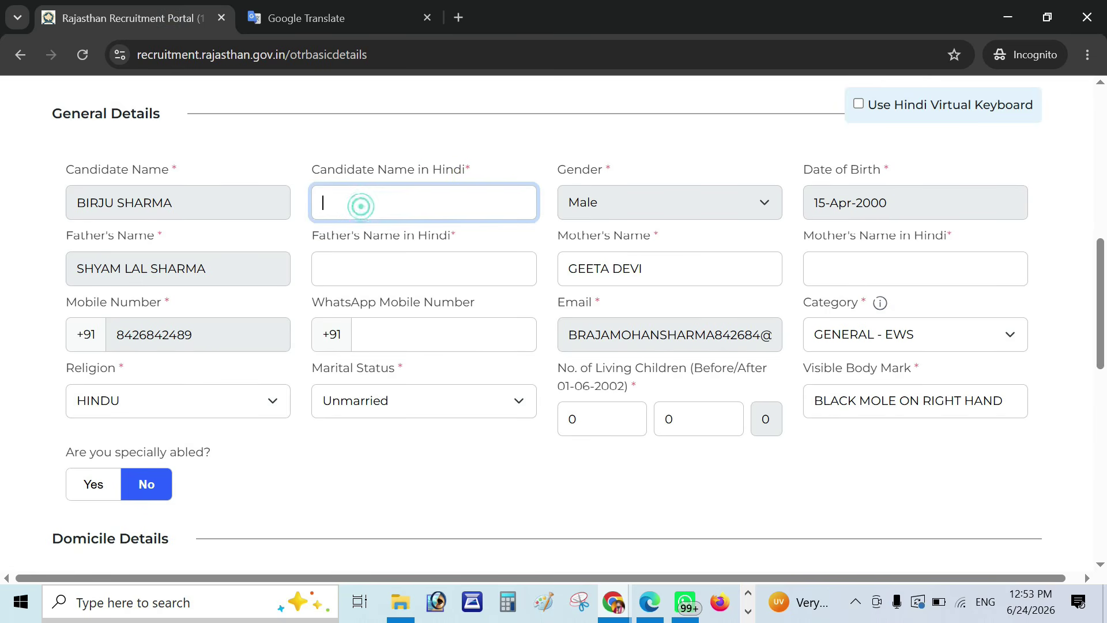
pyautogui.moveTo(120, 271); pyautogui.dragTo(194, 269)
pyautogui.click(358, 273)
pyautogui.click(826, 268)
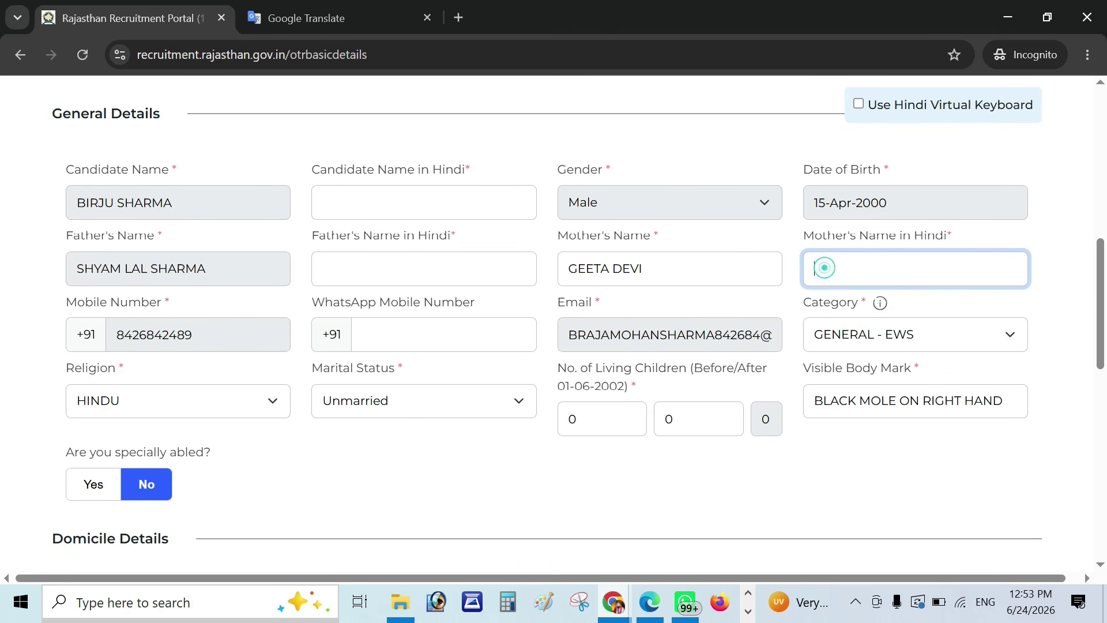
pyautogui.click(1090, 279)
pyautogui.scroll(-2, 1103, 286)
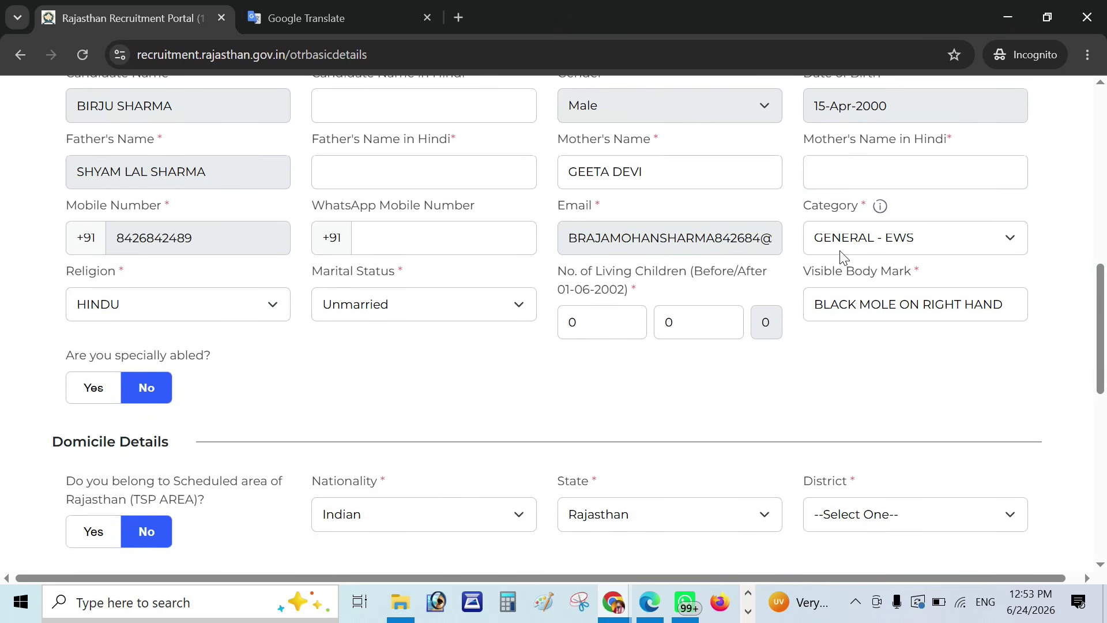
pyautogui.click(871, 239)
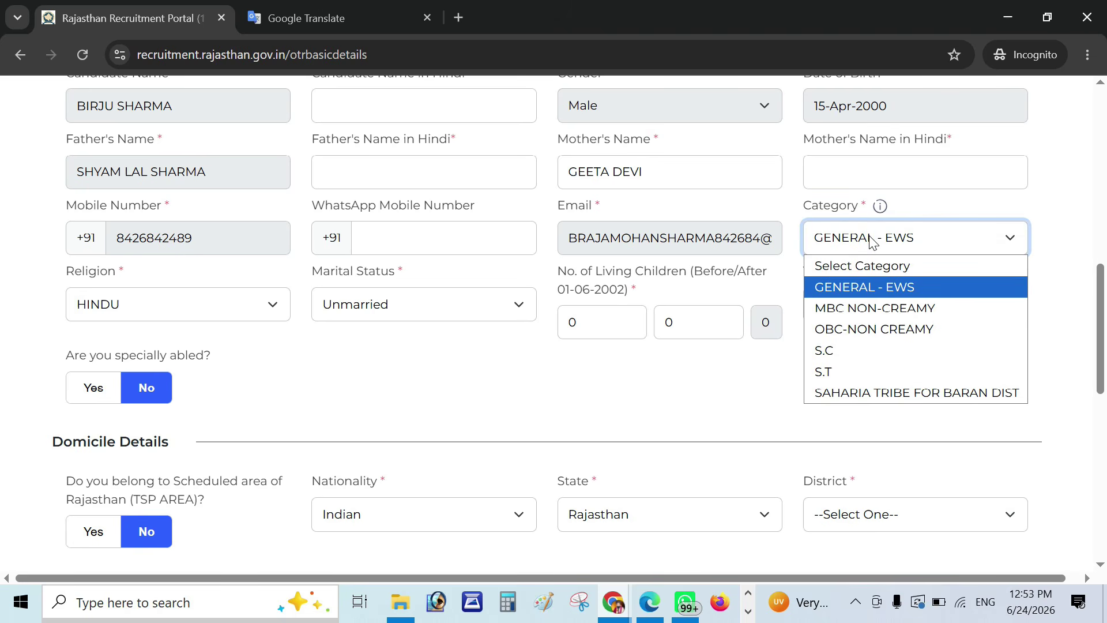
pyautogui.click(871, 239)
pyautogui.moveTo(1099, 290); pyautogui.dragTo(1102, 320)
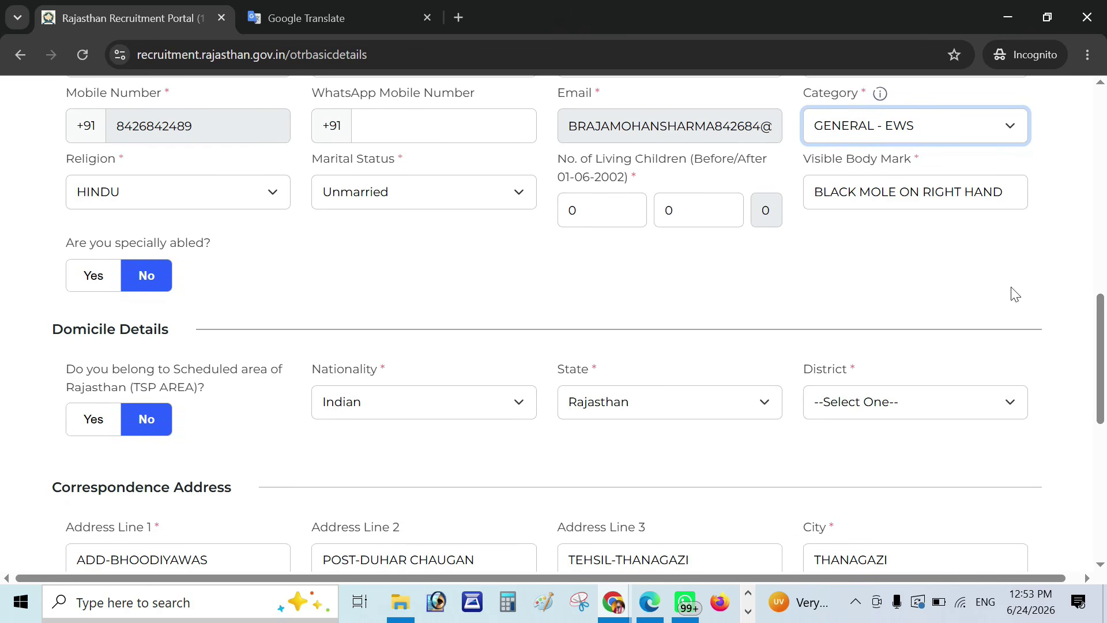
# Step: Set marital status to Married and visit the spouse name, spouse's father's name and marriage date fields
pyautogui.scroll(-1, 1087, 317)
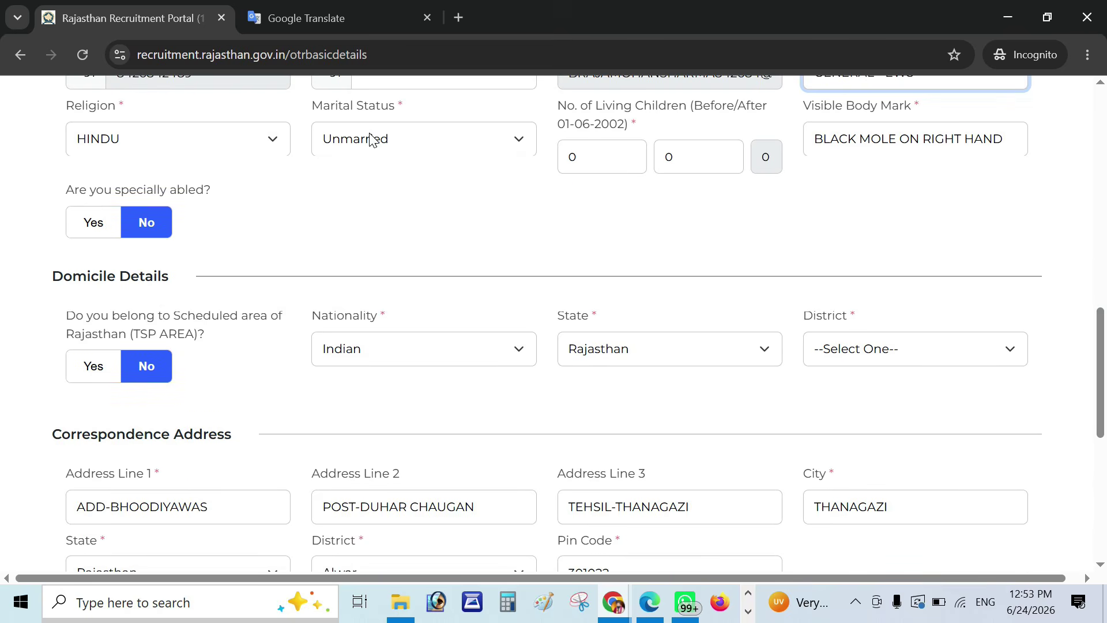
pyautogui.click(371, 140)
pyautogui.click(366, 210)
pyautogui.click(637, 137)
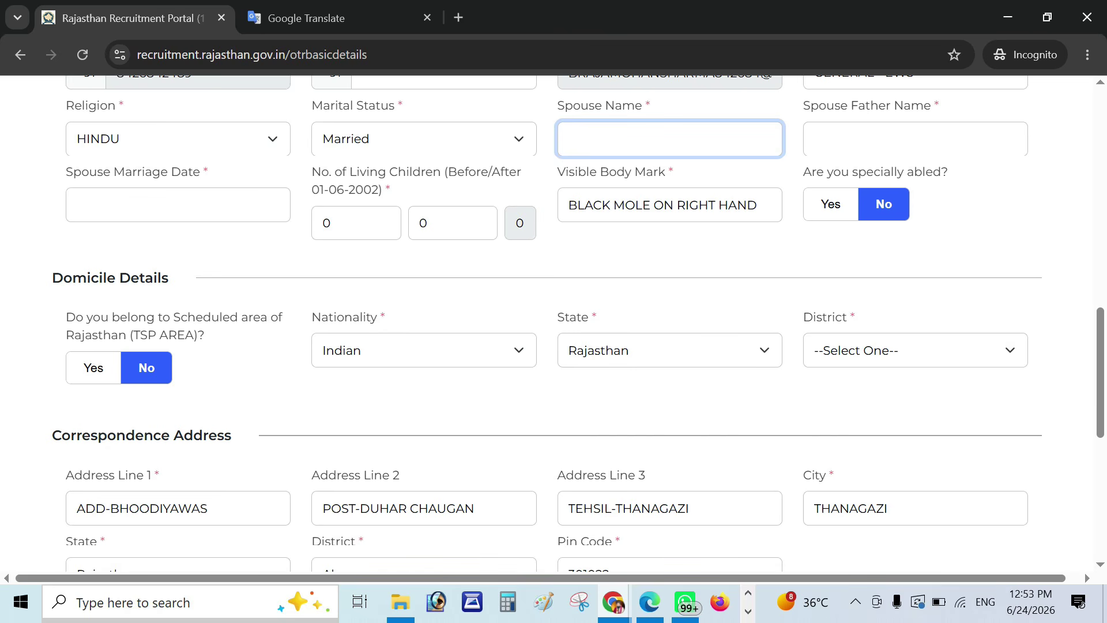
pyautogui.click(854, 149)
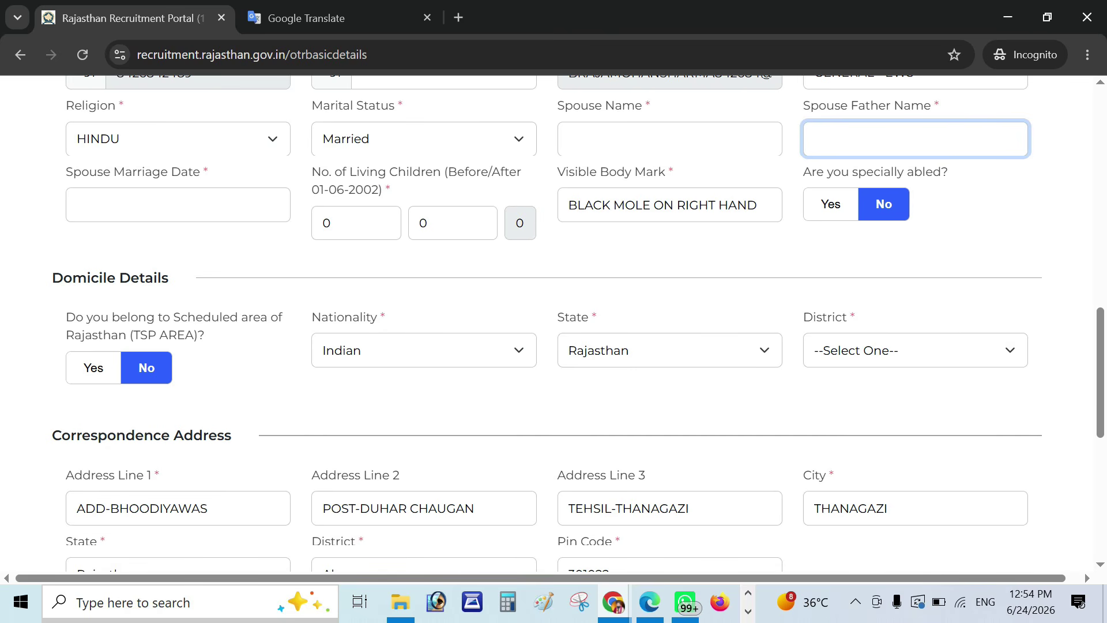
pyautogui.click(165, 207)
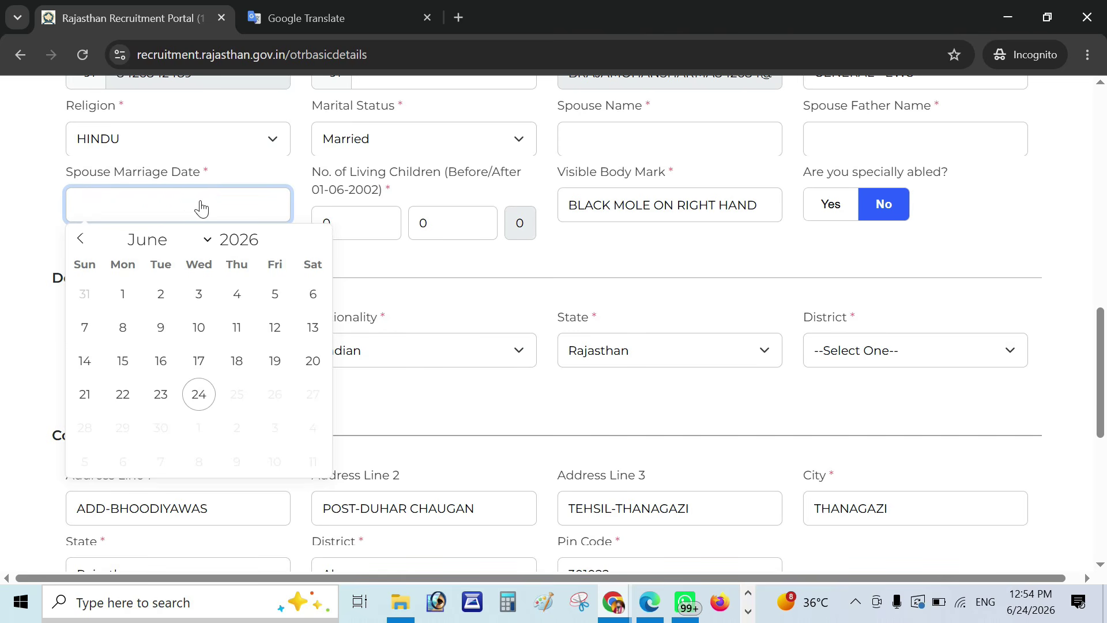
# Step: Set the living children counts to 0, then review the body mark and specially abled question
pyautogui.click(417, 228)
pyautogui.doubleClick(366, 223)
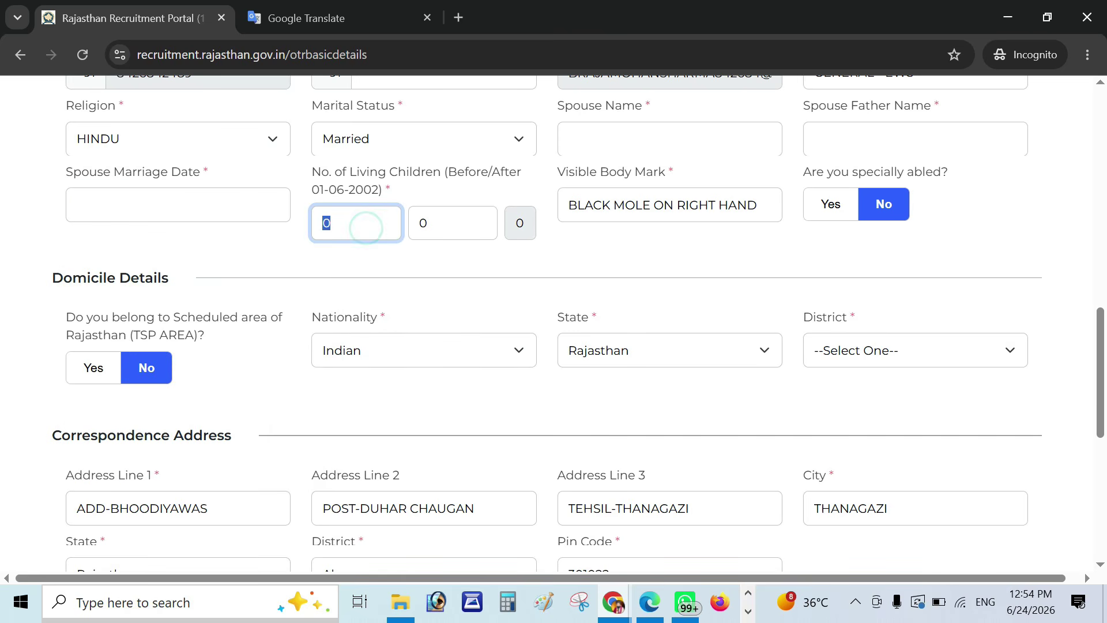
pyautogui.write('0')
pyautogui.click(460, 226)
pyautogui.click(437, 223)
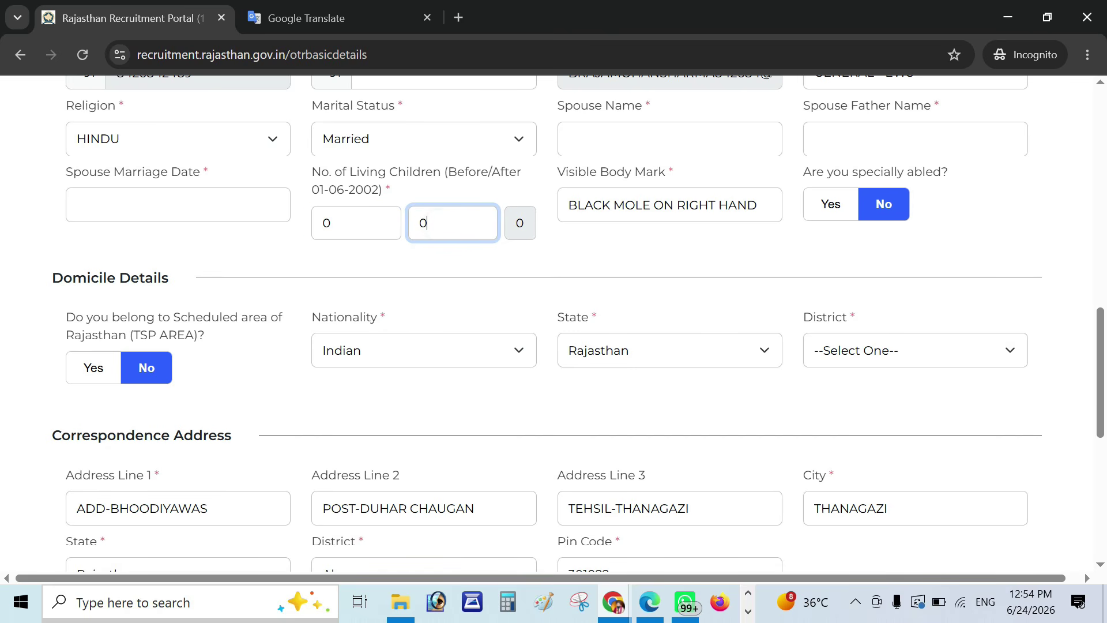
pyautogui.doubleClick(616, 206)
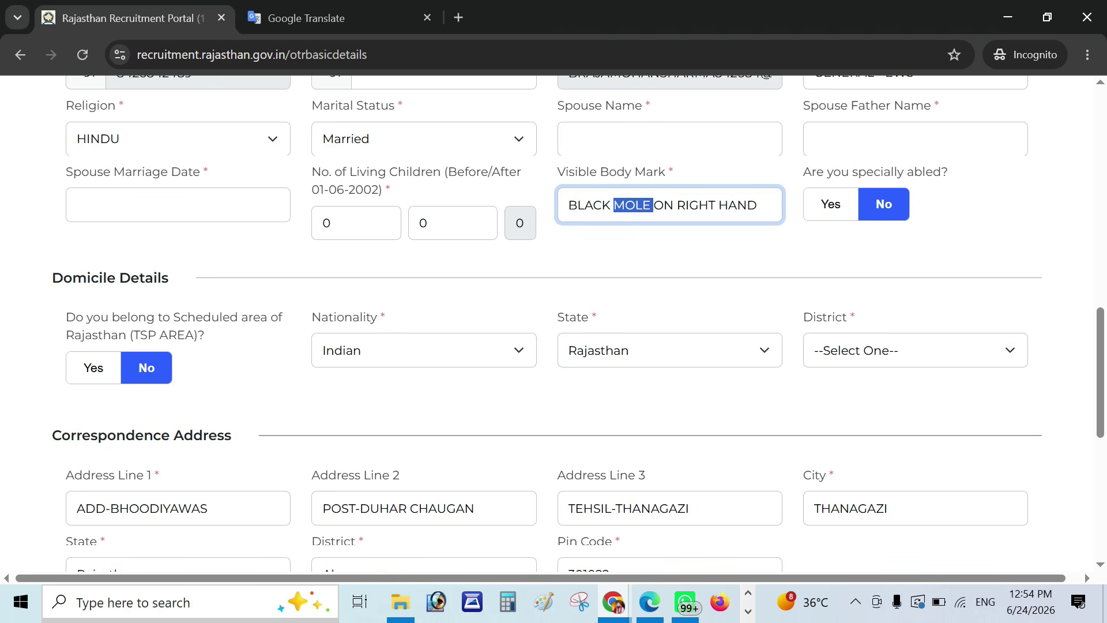
pyautogui.moveTo(864, 176); pyautogui.dragTo(933, 180)
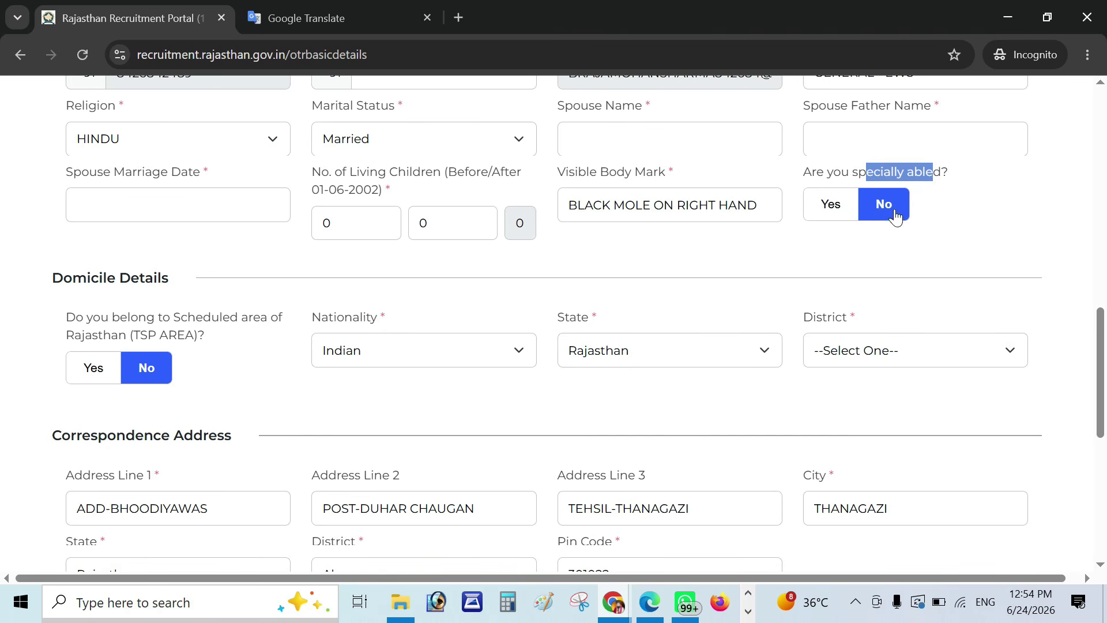
# Step: Set the domicile district to Alwar below the TSP Area question
pyautogui.scroll(-2, 1102, 328)
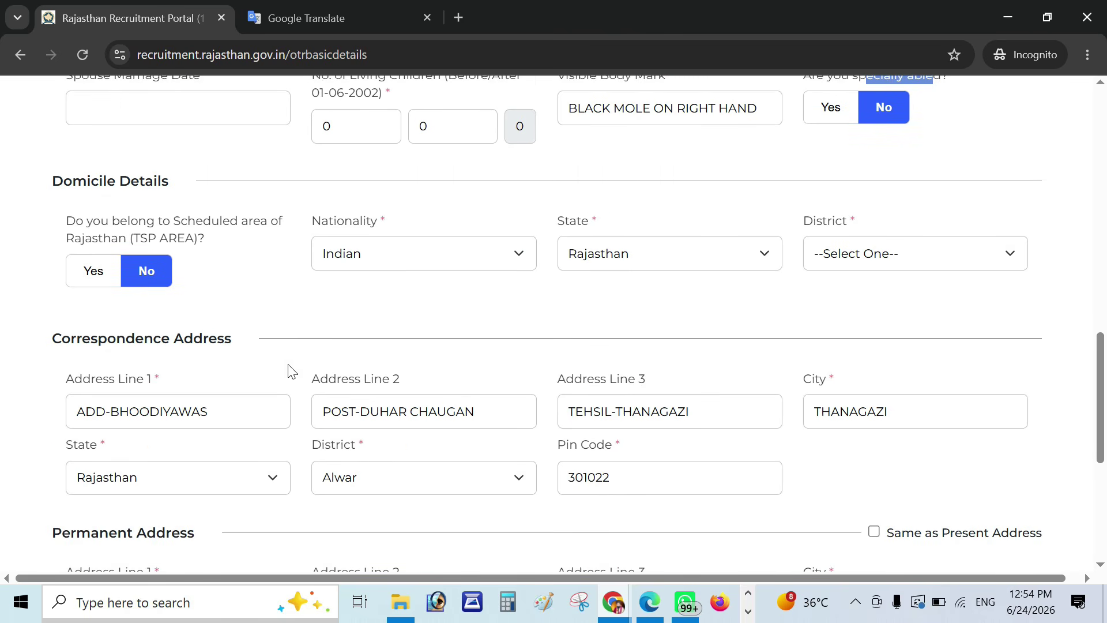
pyautogui.moveTo(76, 221); pyautogui.dragTo(200, 237)
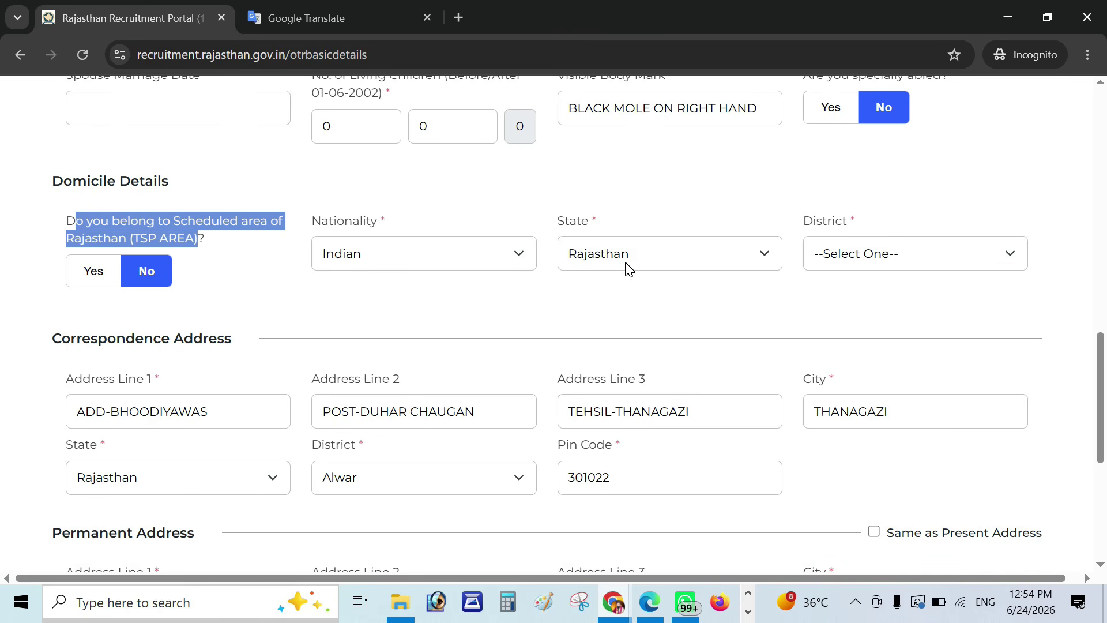
pyautogui.click(854, 257)
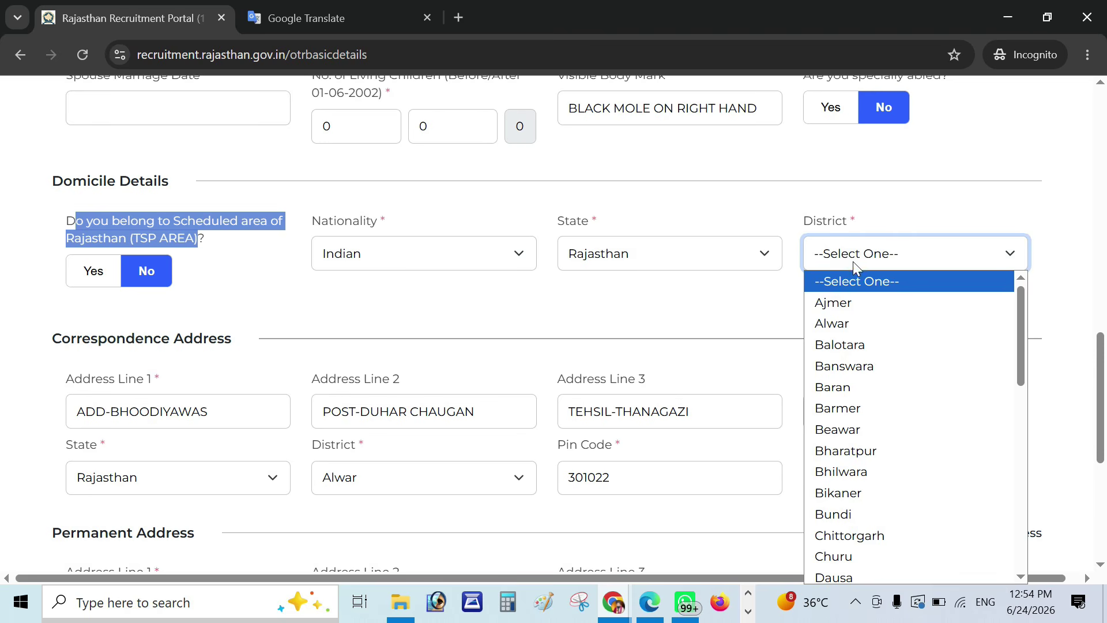
pyautogui.click(831, 321)
# Step: Review the correspondence address lines, city THANAGAZI and pin code 301022
pyautogui.scroll(-2, 862, 346)
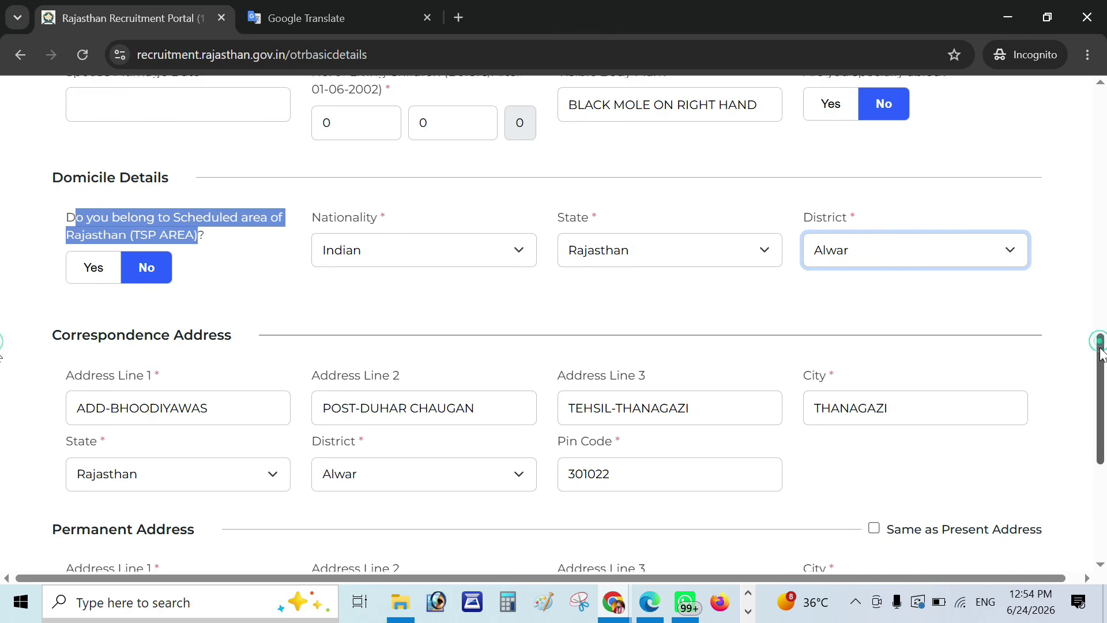
pyautogui.click(235, 266)
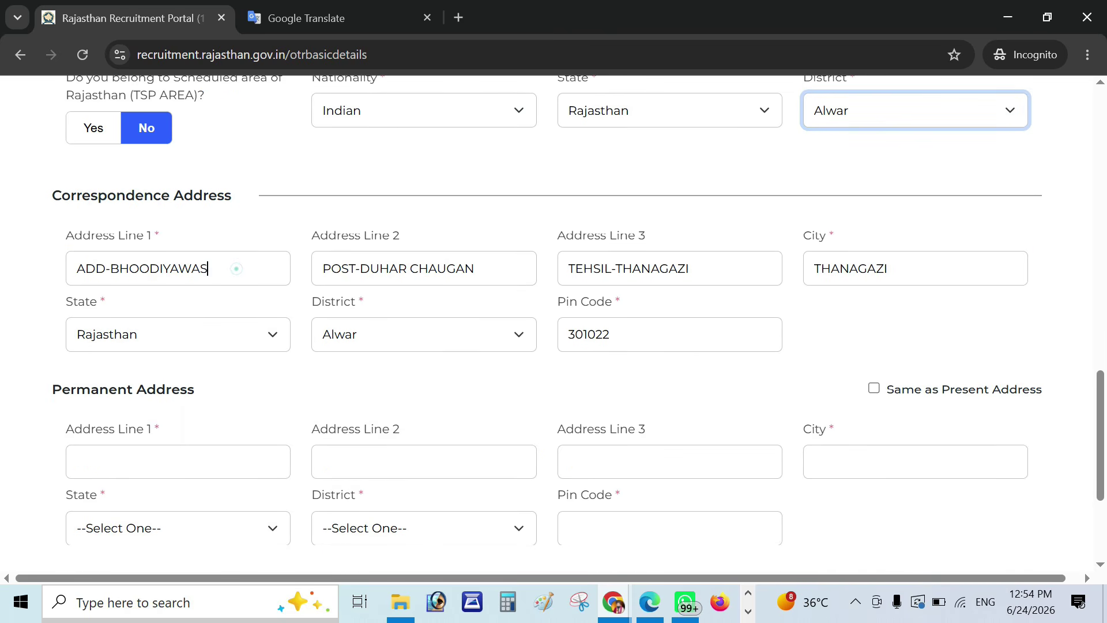
pyautogui.hotkey('ctrl', 'a')
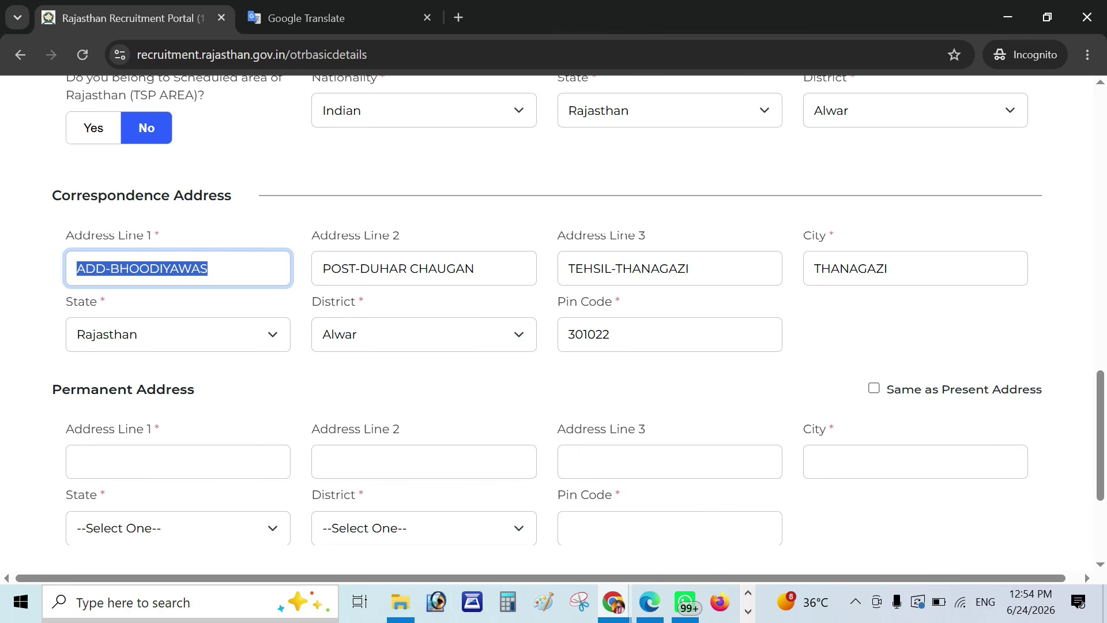
pyautogui.click(378, 269)
pyautogui.click(429, 270)
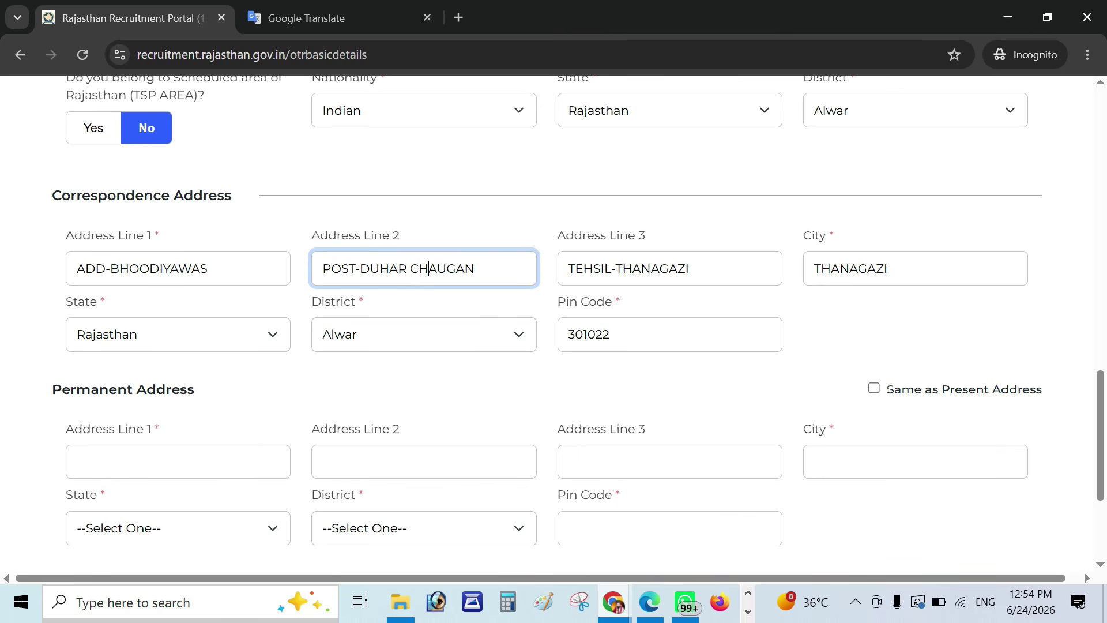
pyautogui.doubleClick(846, 269)
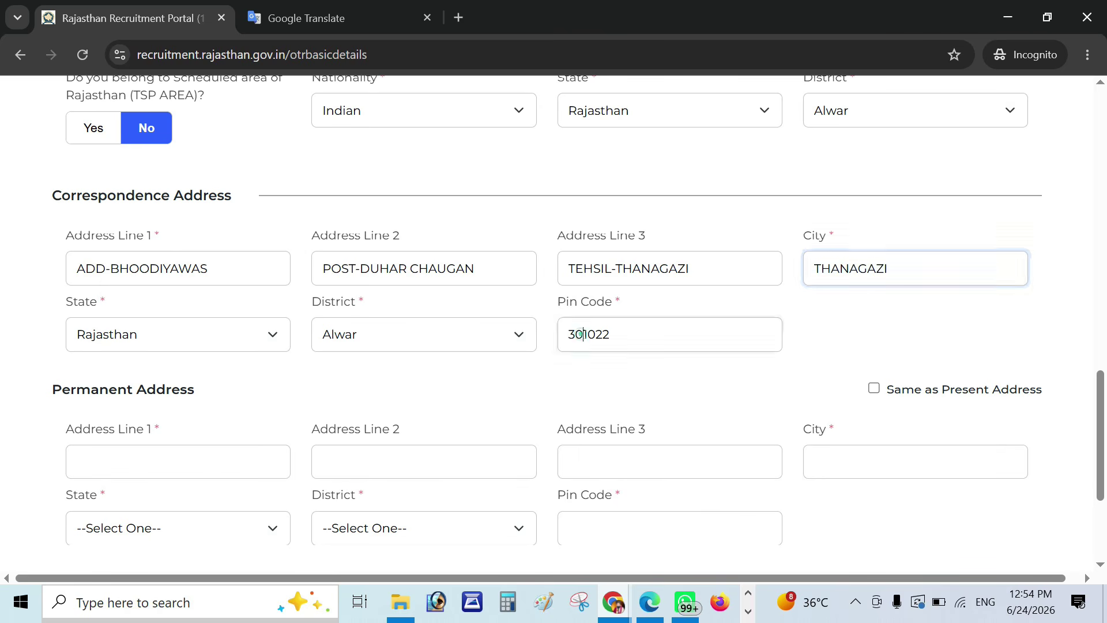
pyautogui.doubleClick(580, 334)
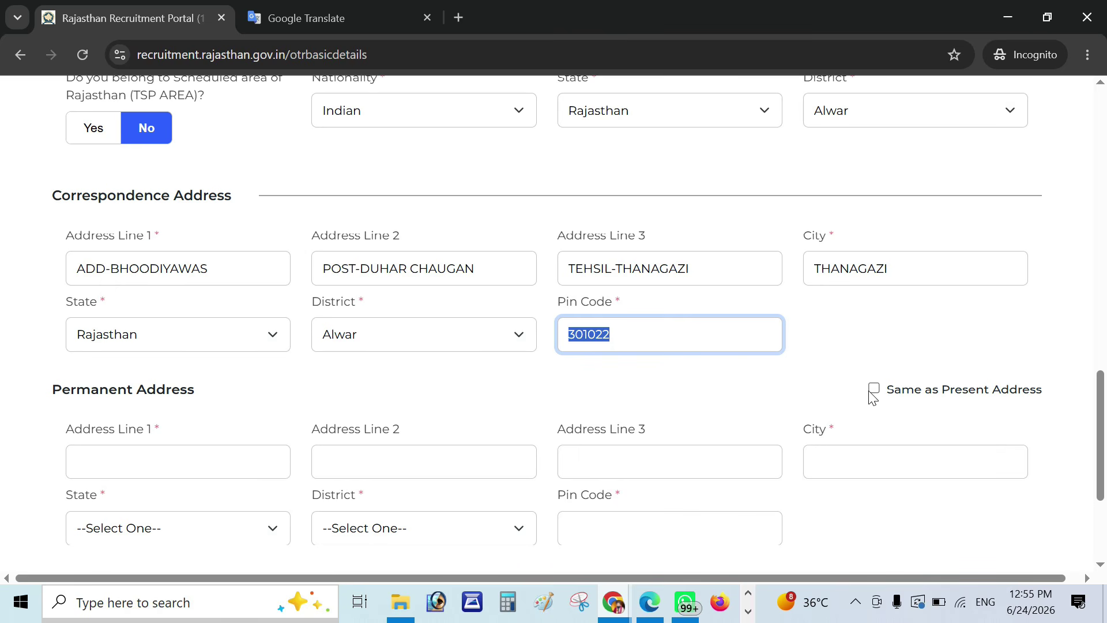
# Step: Tick 'Same as Present Address' so the permanent address copies the correspondence address
pyautogui.moveTo(107, 200); pyautogui.dragTo(193, 200)
pyautogui.moveTo(62, 389); pyautogui.dragTo(136, 390)
pyautogui.click(140, 389)
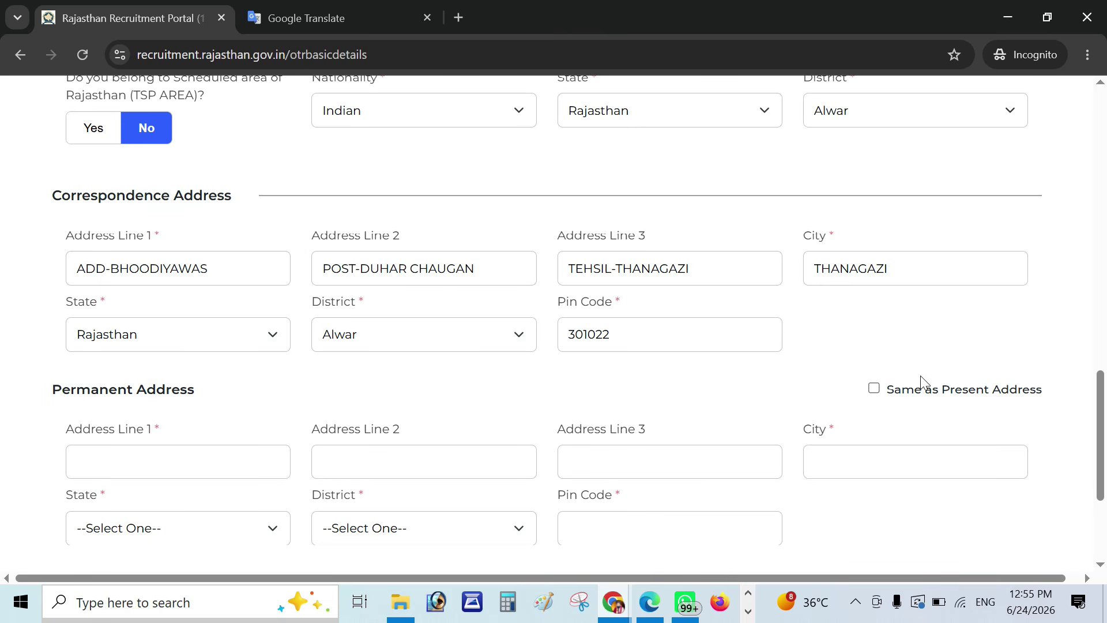
pyautogui.click(875, 389)
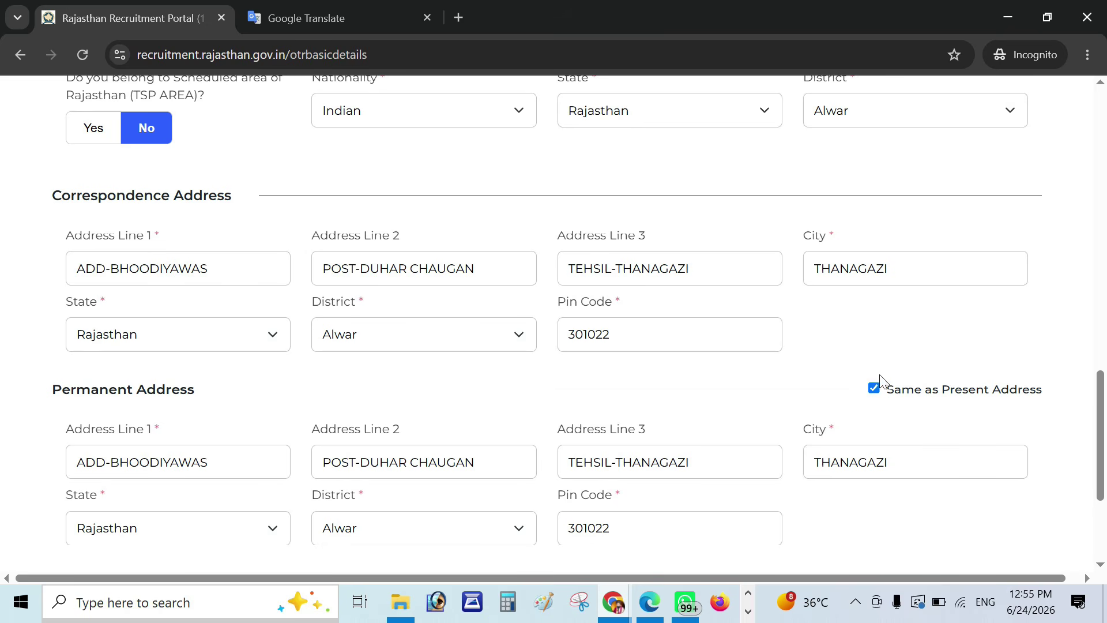
# Step: Advance with Next to the documents panel and note the Handwritten Specimen requirement
pyautogui.scroll(-4, 1094, 397)
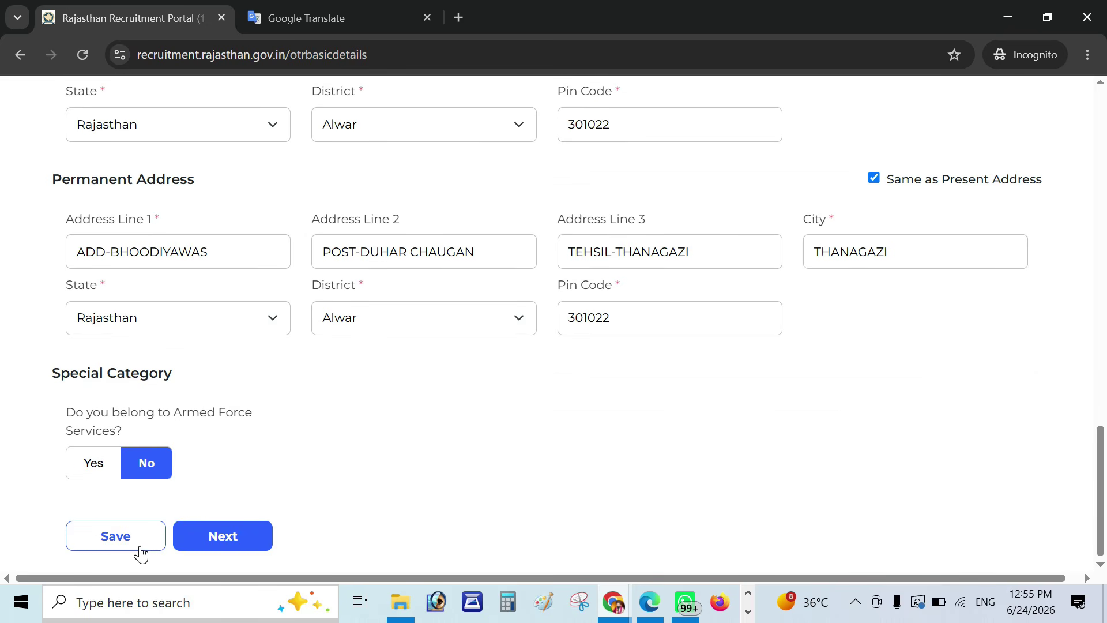
pyautogui.click(228, 539)
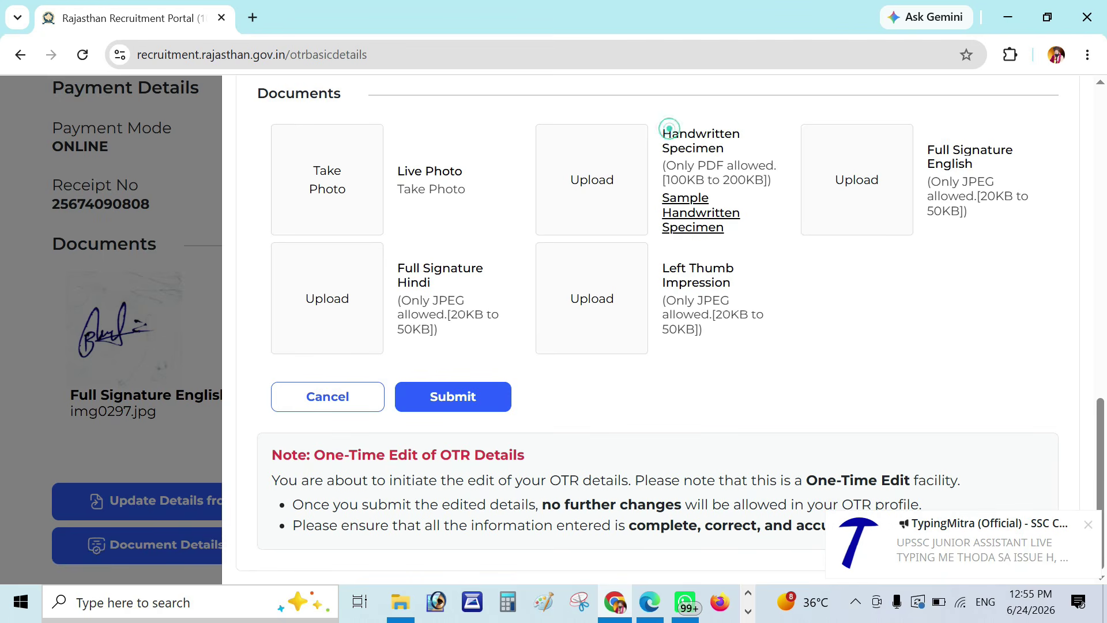
pyautogui.moveTo(671, 134); pyautogui.dragTo(728, 149)
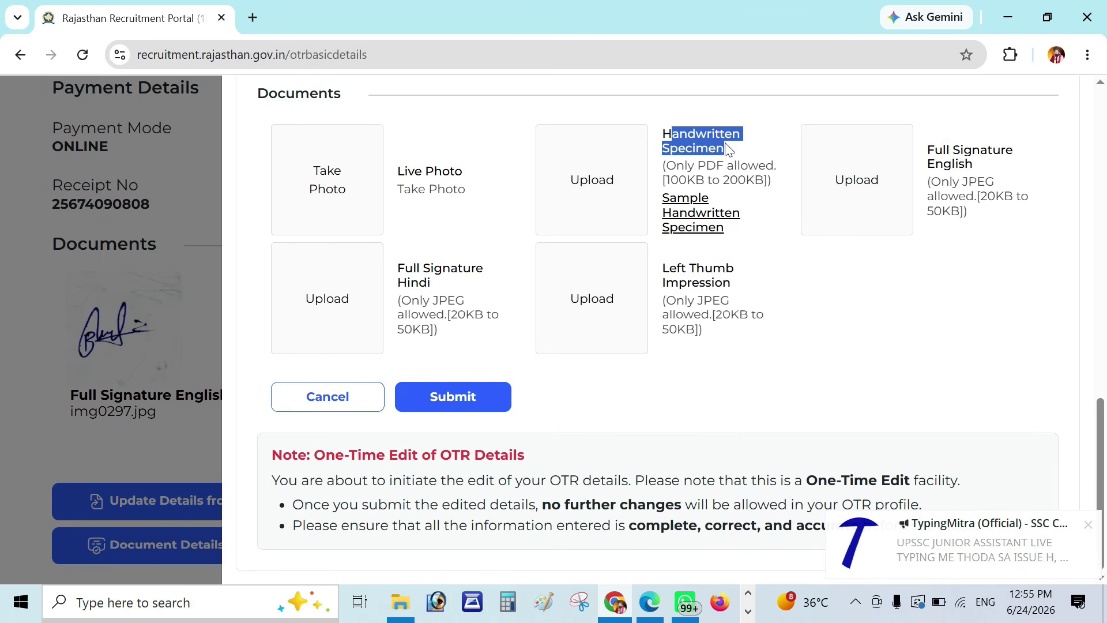
pyautogui.click(687, 217)
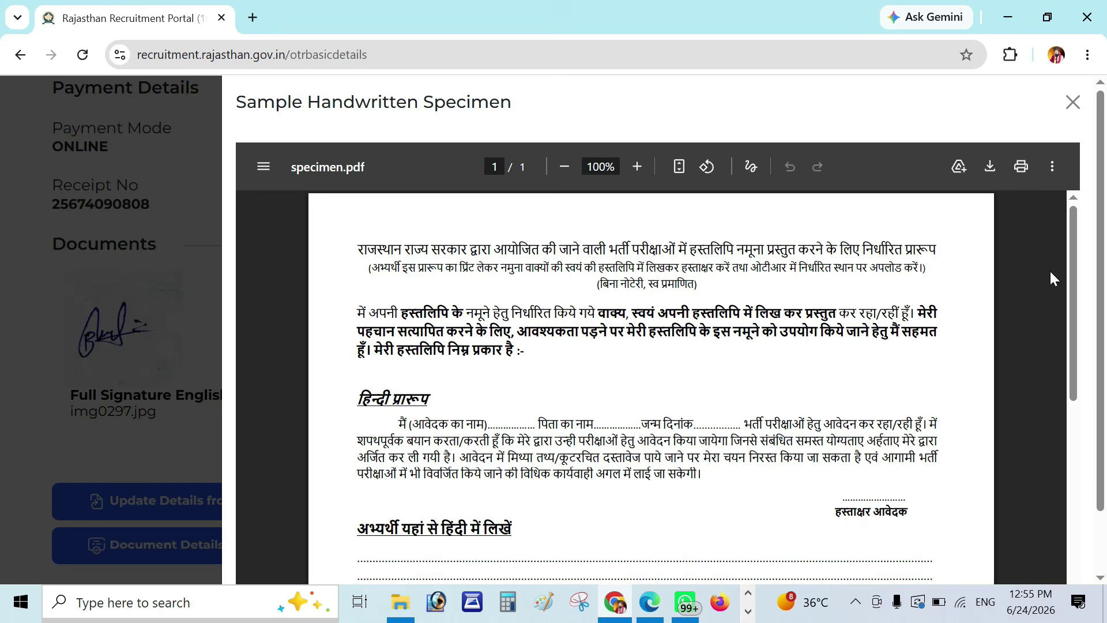
pyautogui.moveTo(1071, 277); pyautogui.dragTo(1066, 346)
pyautogui.moveTo(398, 260); pyautogui.dragTo(491, 278)
pyautogui.moveTo(446, 365); pyautogui.dragTo(515, 433)
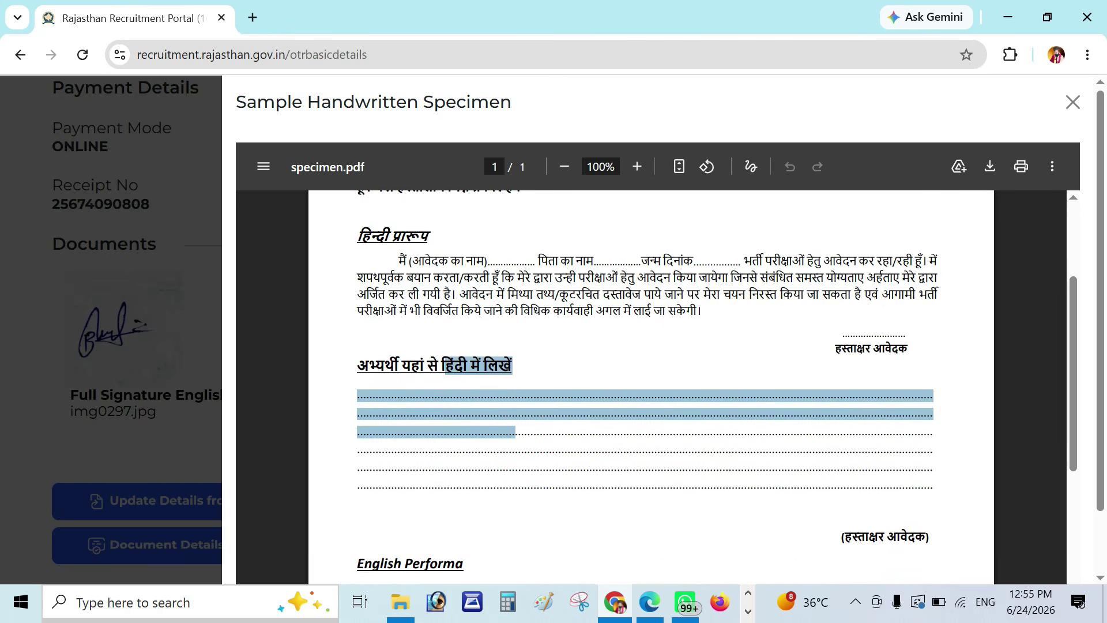
pyautogui.moveTo(520, 263); pyautogui.dragTo(504, 263)
pyautogui.moveTo(609, 262); pyautogui.dragTo(728, 263)
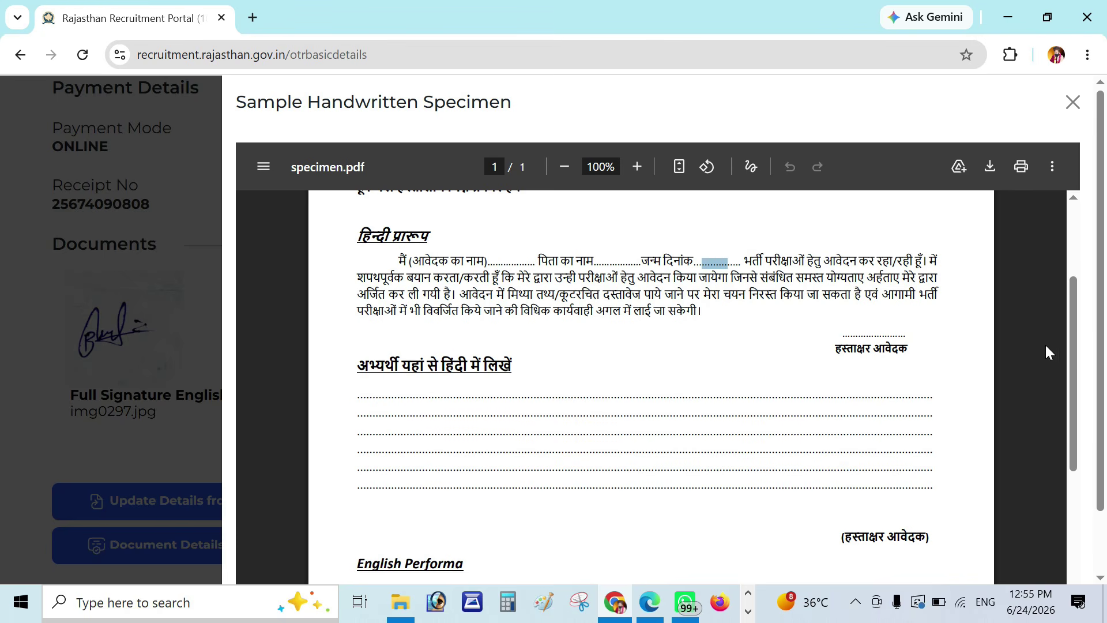
pyautogui.moveTo(1073, 399); pyautogui.dragTo(1062, 532)
pyautogui.moveTo(408, 287); pyautogui.dragTo(453, 297)
pyautogui.moveTo(497, 416); pyautogui.dragTo(506, 416)
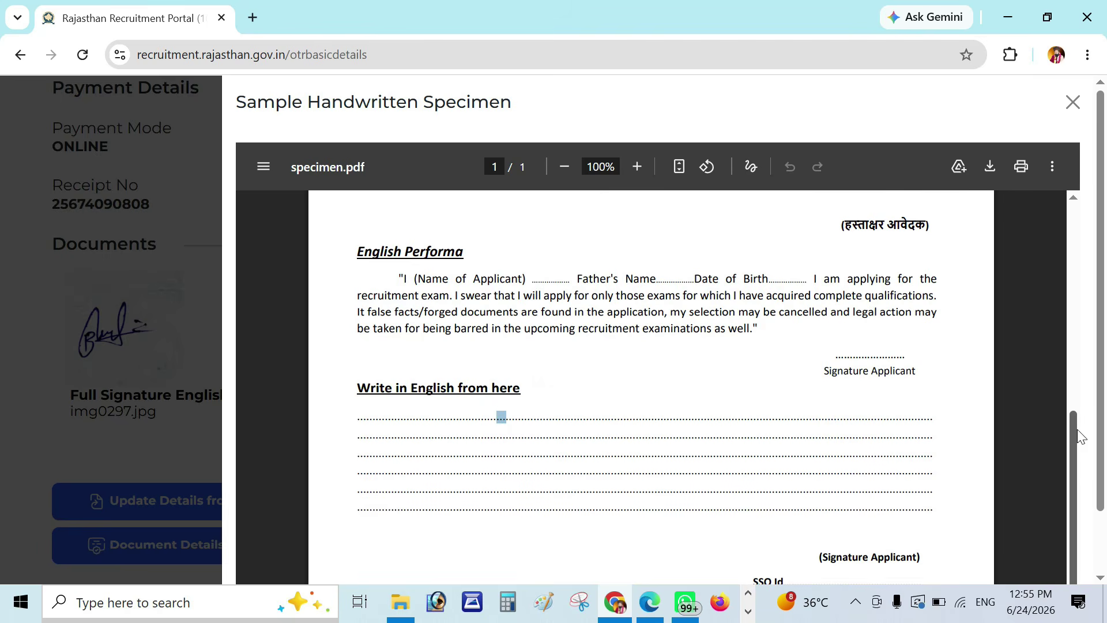
pyautogui.scroll(-1, 1078, 433)
pyautogui.click(843, 510)
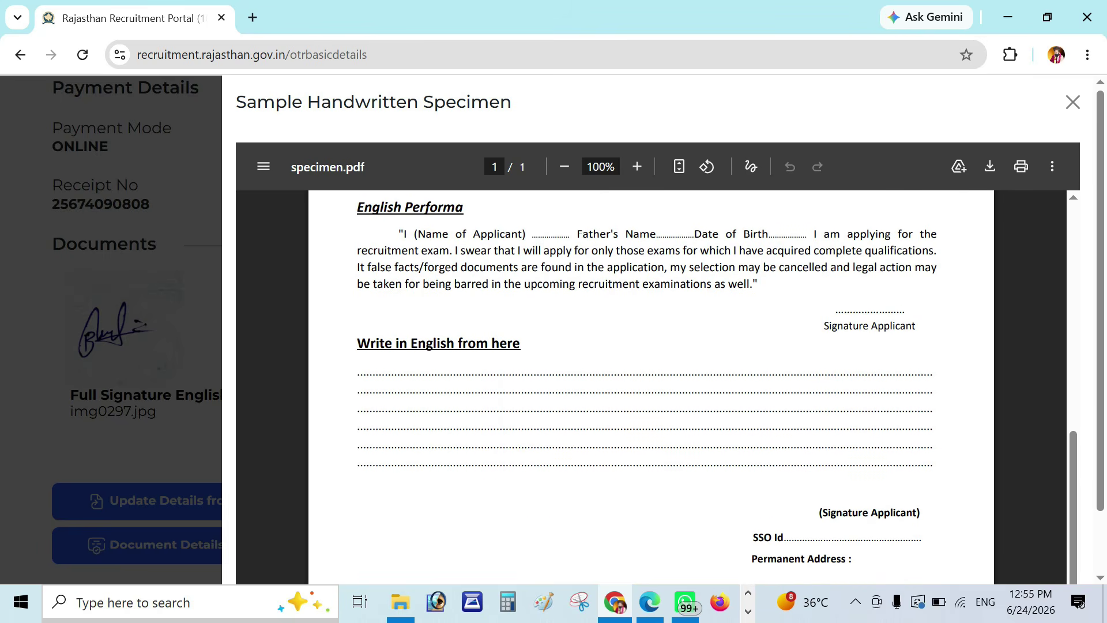
pyautogui.moveTo(784, 538); pyautogui.dragTo(923, 538)
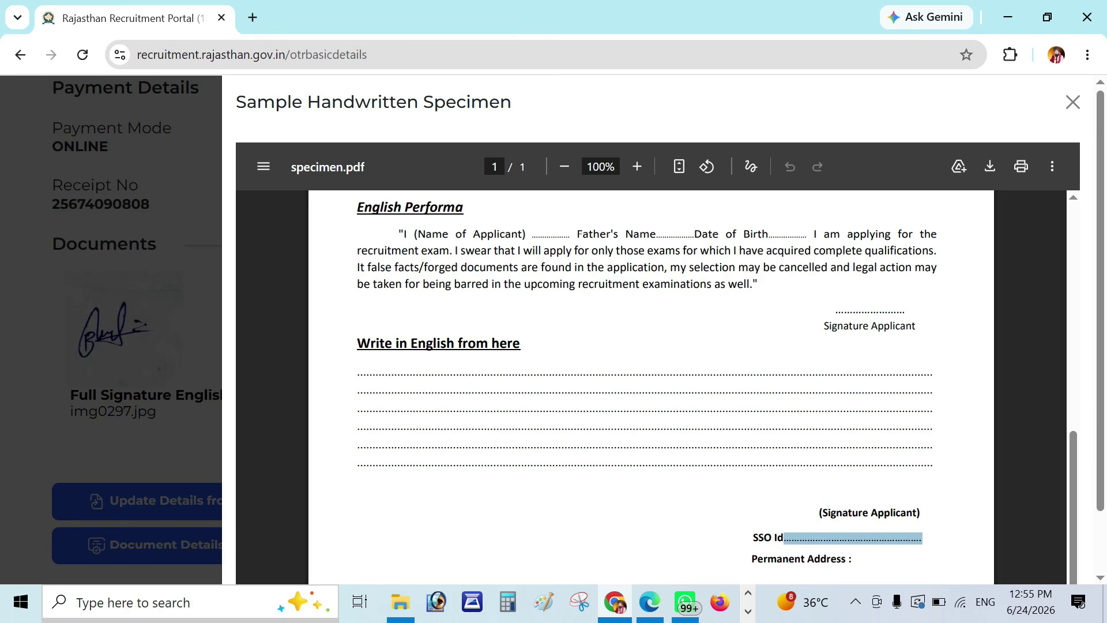
pyautogui.moveTo(764, 558); pyautogui.dragTo(847, 558)
pyautogui.click(844, 565)
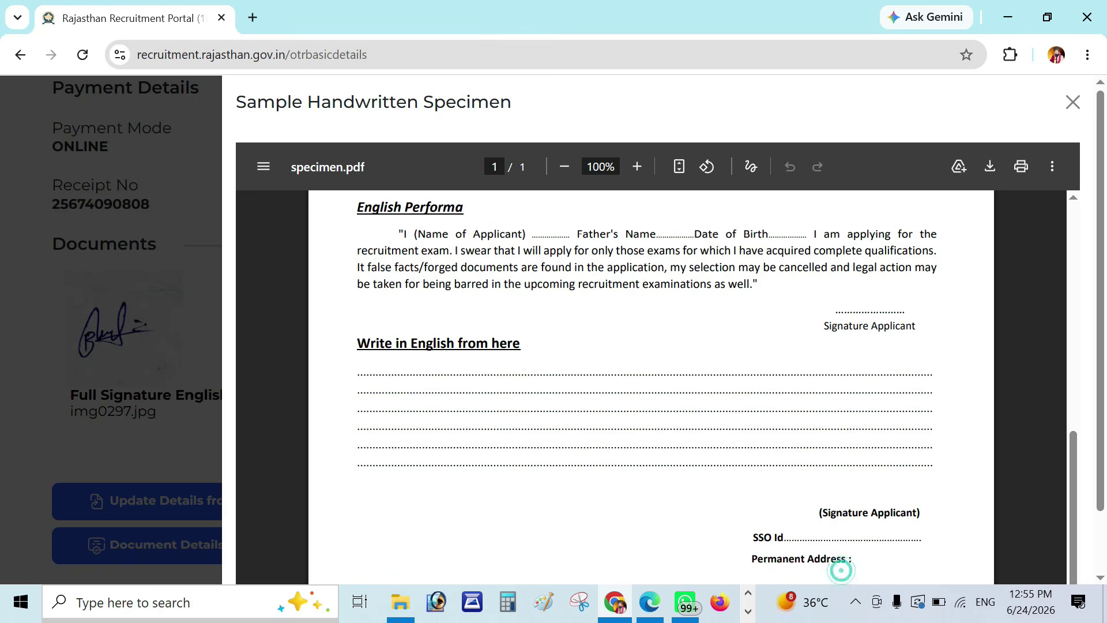
pyautogui.click(1073, 103)
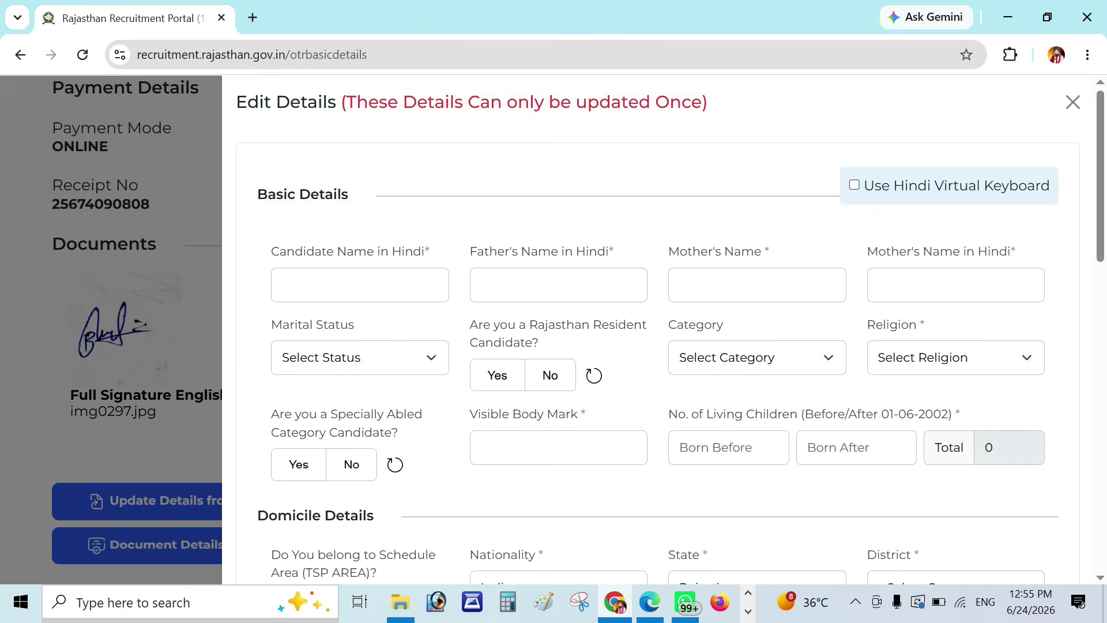
pyautogui.moveTo(1100, 150); pyautogui.dragTo(1101, 434)
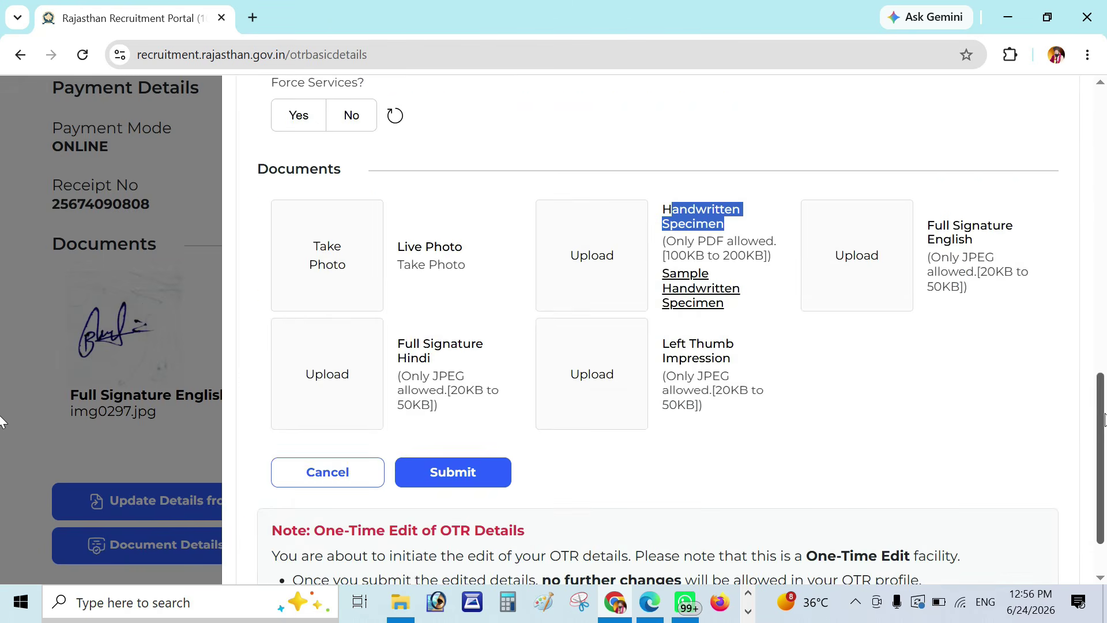
pyautogui.moveTo(952, 225); pyautogui.dragTo(978, 240)
pyautogui.click(982, 244)
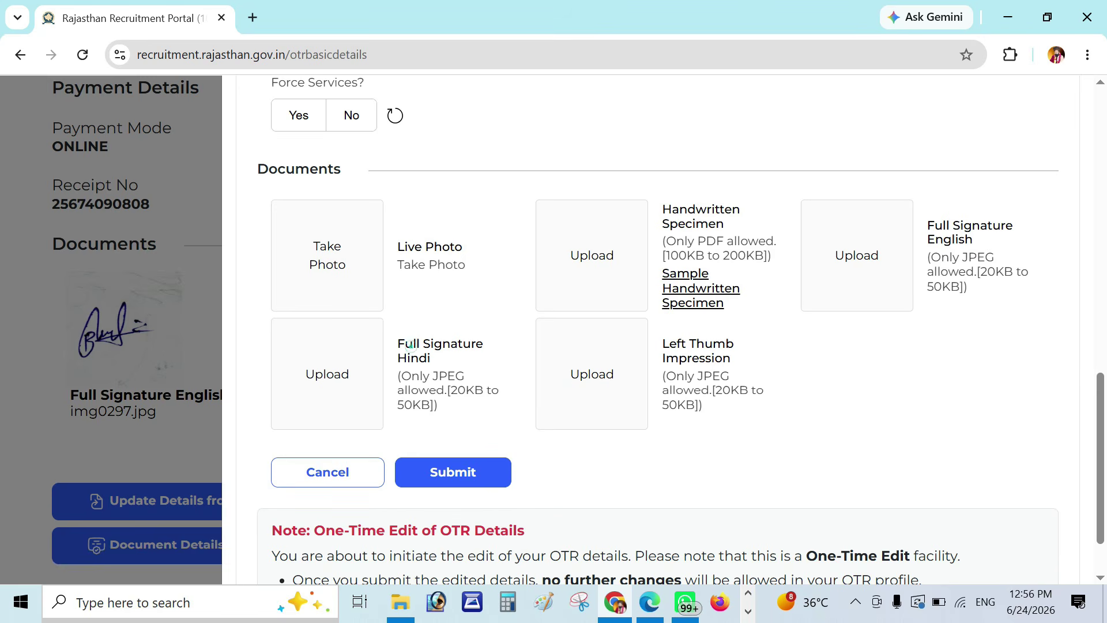
pyautogui.moveTo(411, 344); pyautogui.dragTo(458, 362)
pyautogui.moveTo(687, 344); pyautogui.dragTo(712, 360)
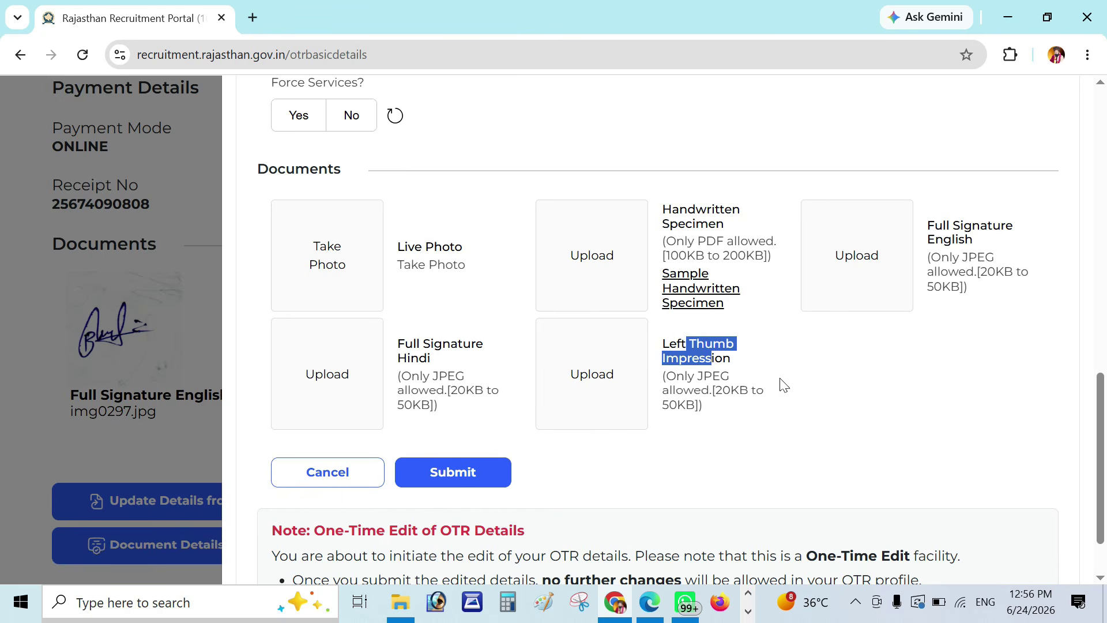
pyautogui.moveTo(978, 271); pyautogui.dragTo(998, 297)
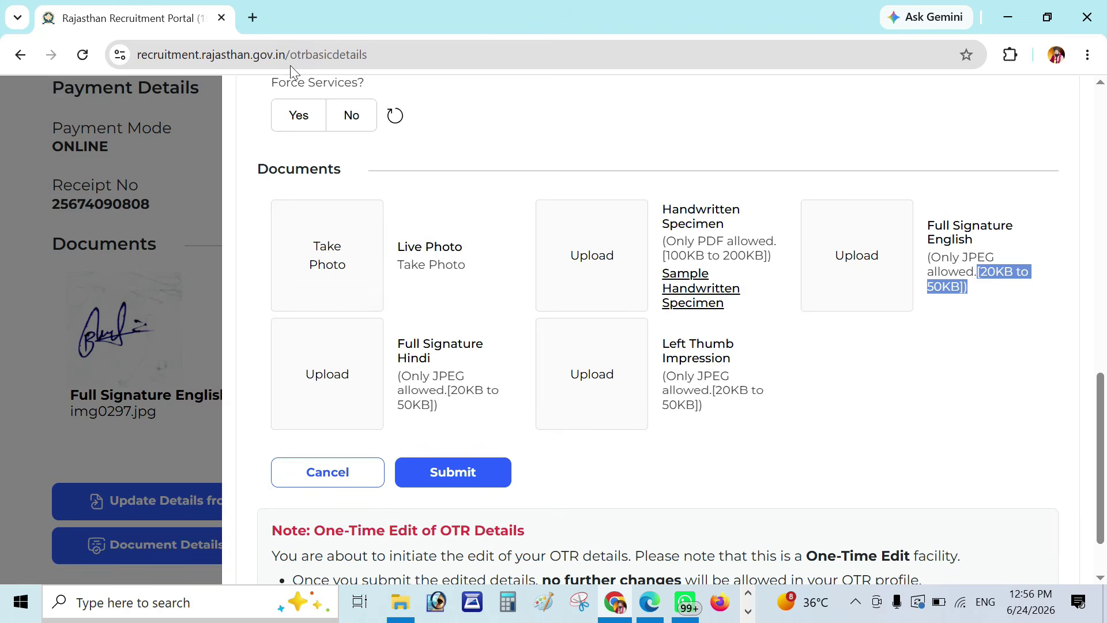
# Step: Search 'photo resize pi7' in a new tab and open Pi7's Resize Image Pixel Online page
pyautogui.click(250, 10)
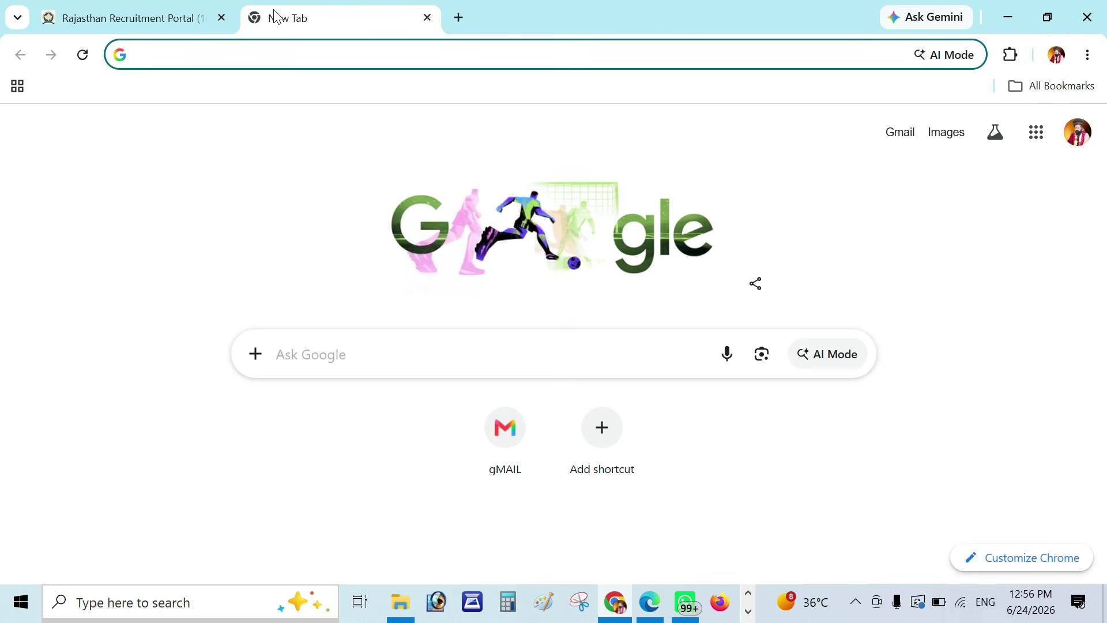
pyautogui.write('pdf.pi7.org/pdf-resize-in-kb')
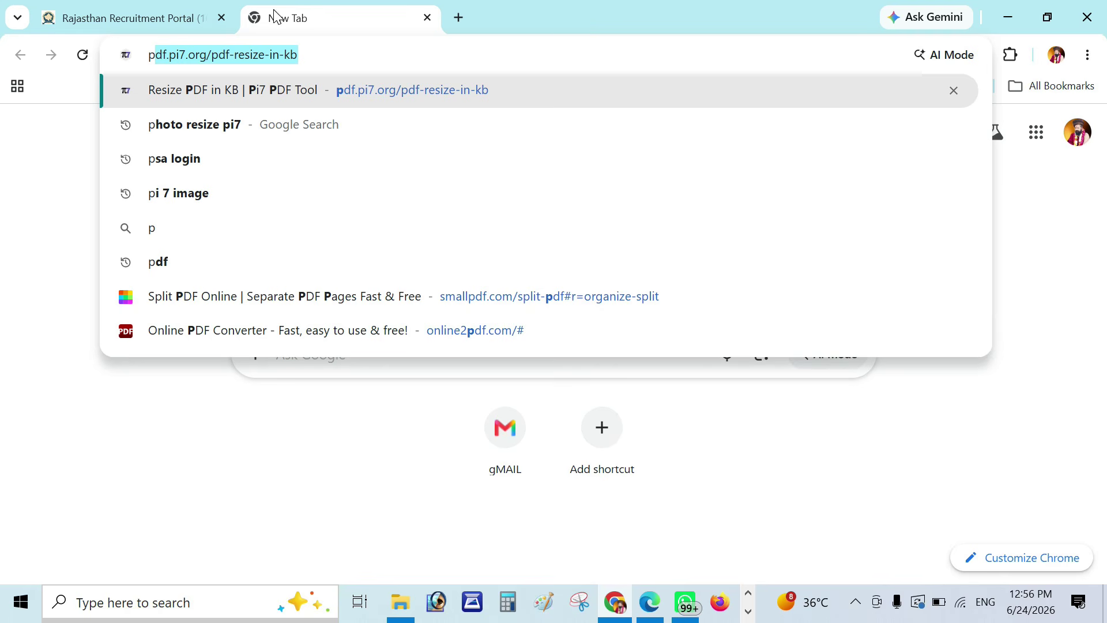
pyautogui.click(227, 129)
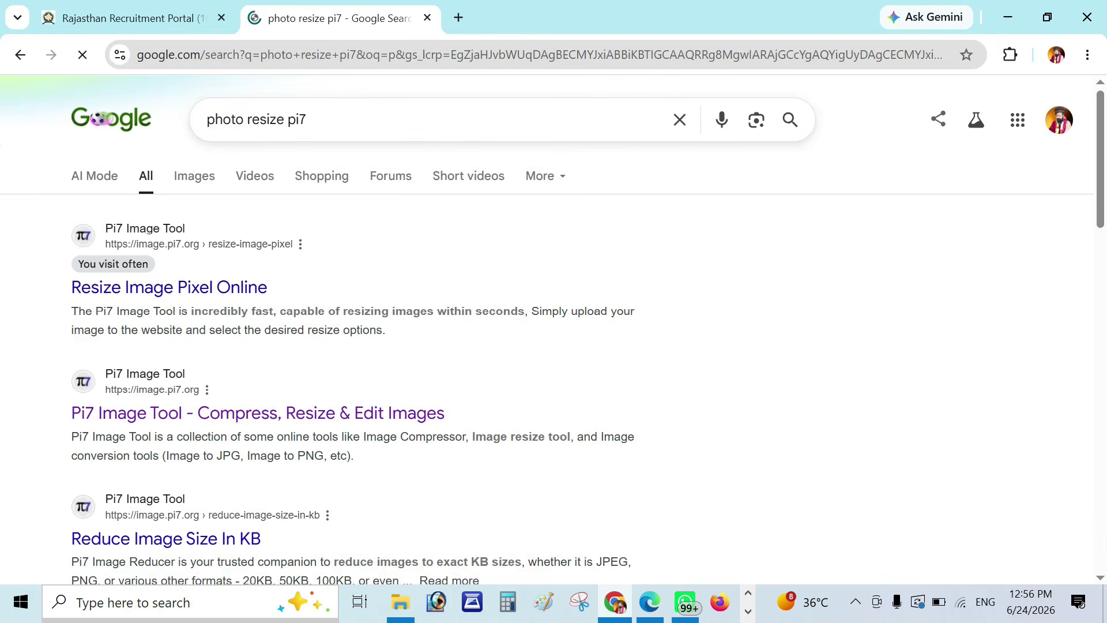
pyautogui.click(119, 295)
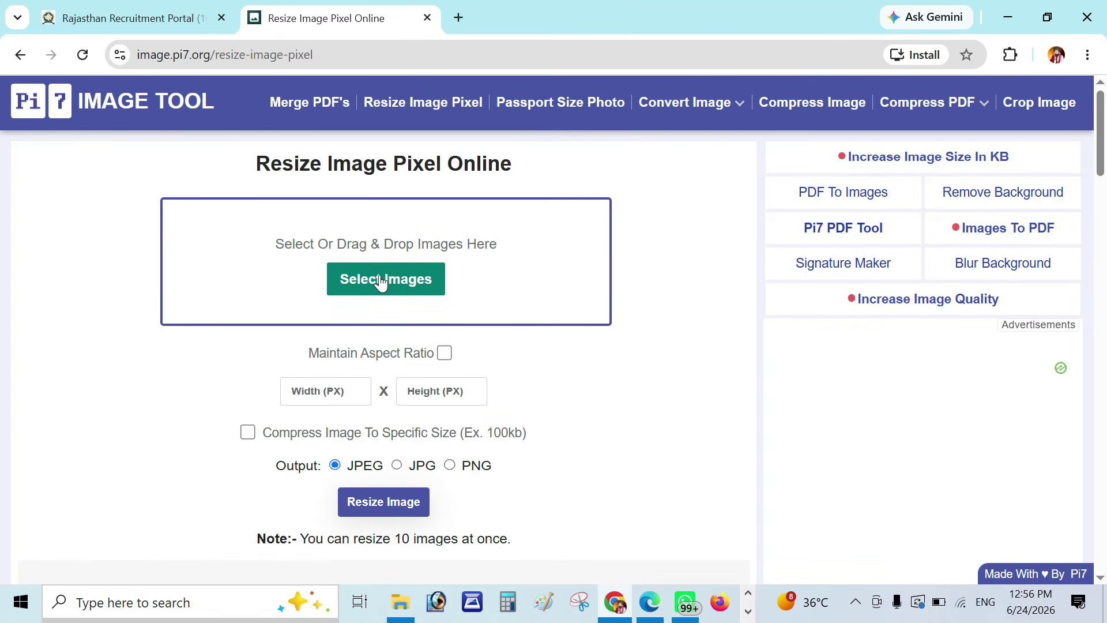
# Step: Enable compress to specific size, replace the 100 Kb target with 40, and return to the portal
pyautogui.click(250, 438)
pyautogui.moveTo(372, 468); pyautogui.dragTo(322, 472)
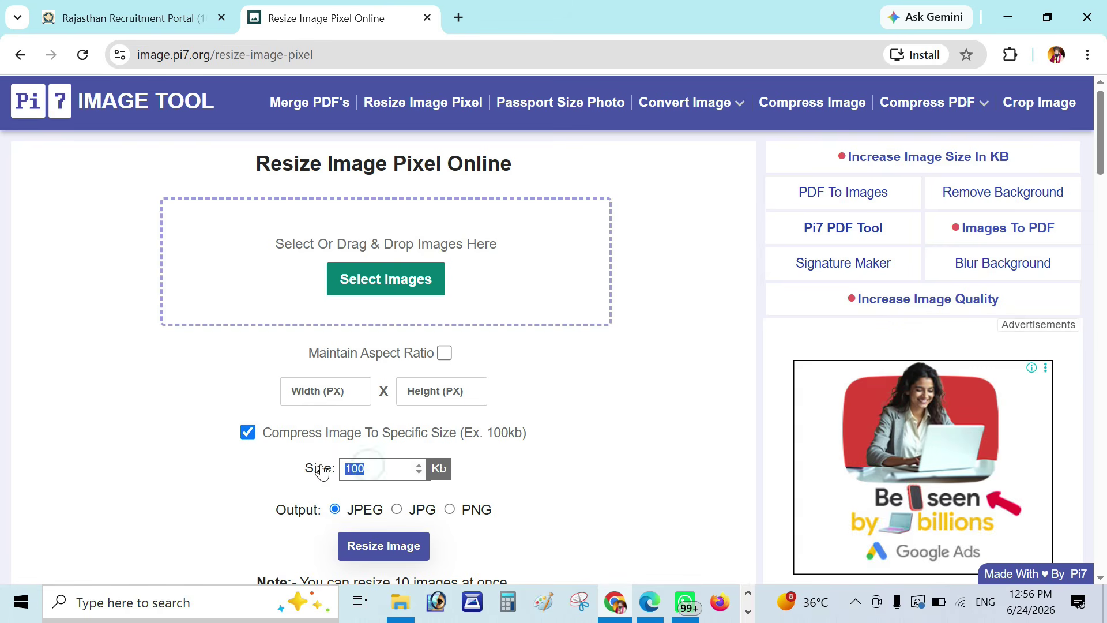
pyautogui.write('40')
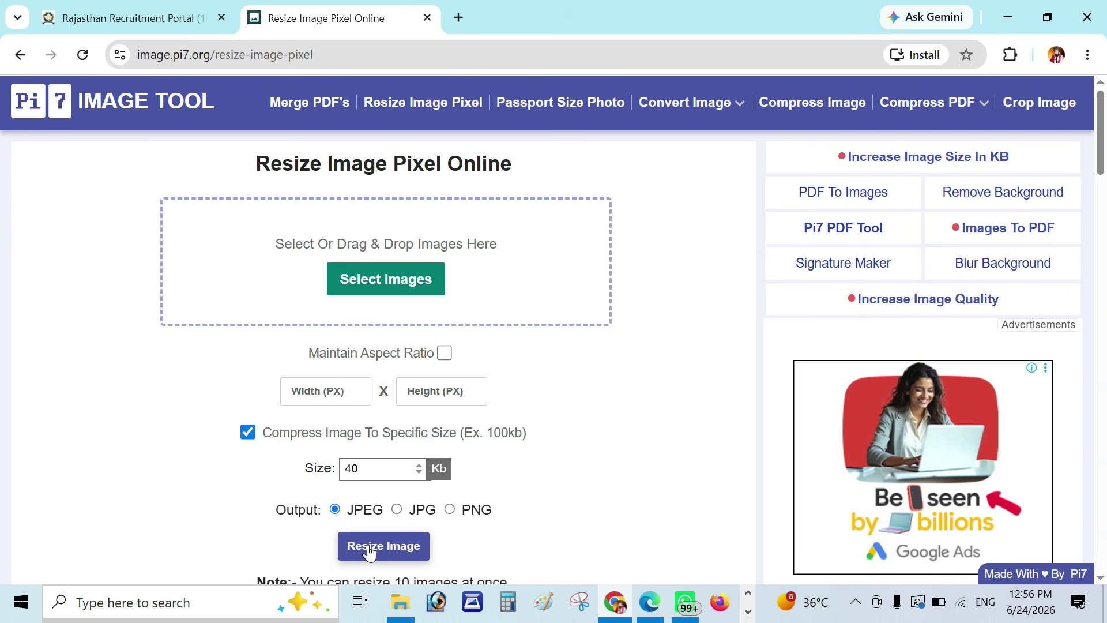
pyautogui.click(138, 18)
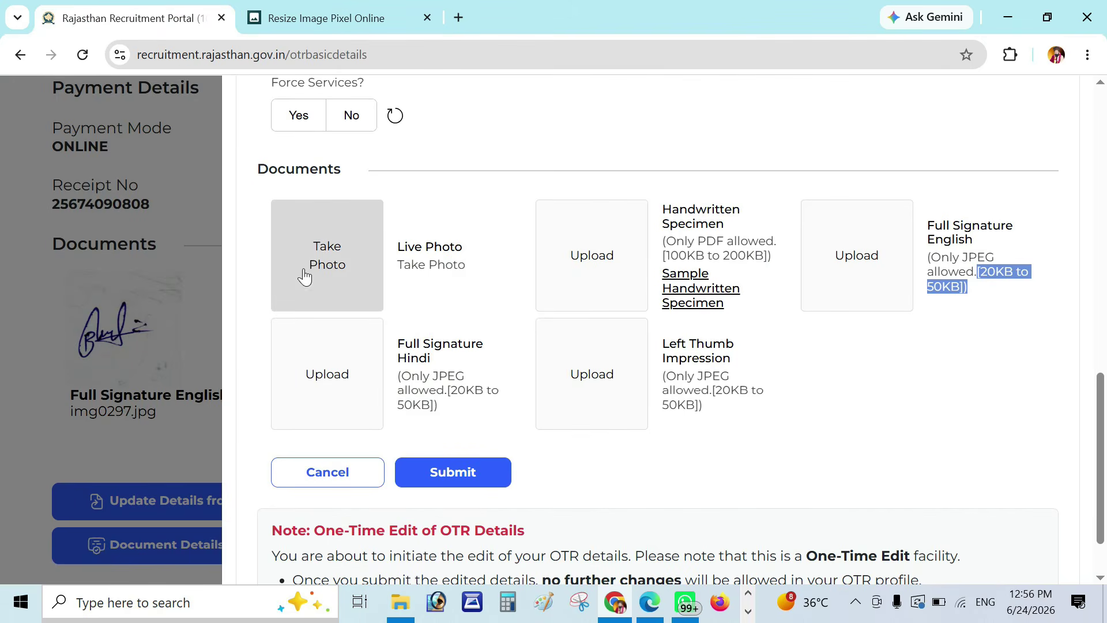
# Step: Close the Edit OTR panel, scroll to the top and open Document Details
pyautogui.click(143, 158)
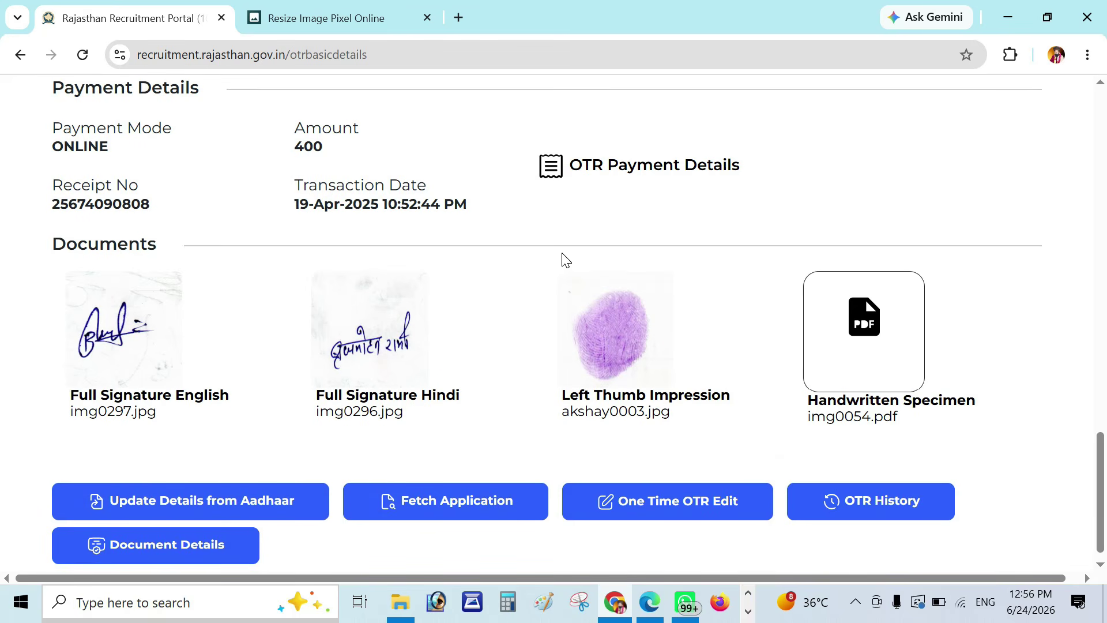
pyautogui.moveTo(1099, 460); pyautogui.dragTo(1099, 133)
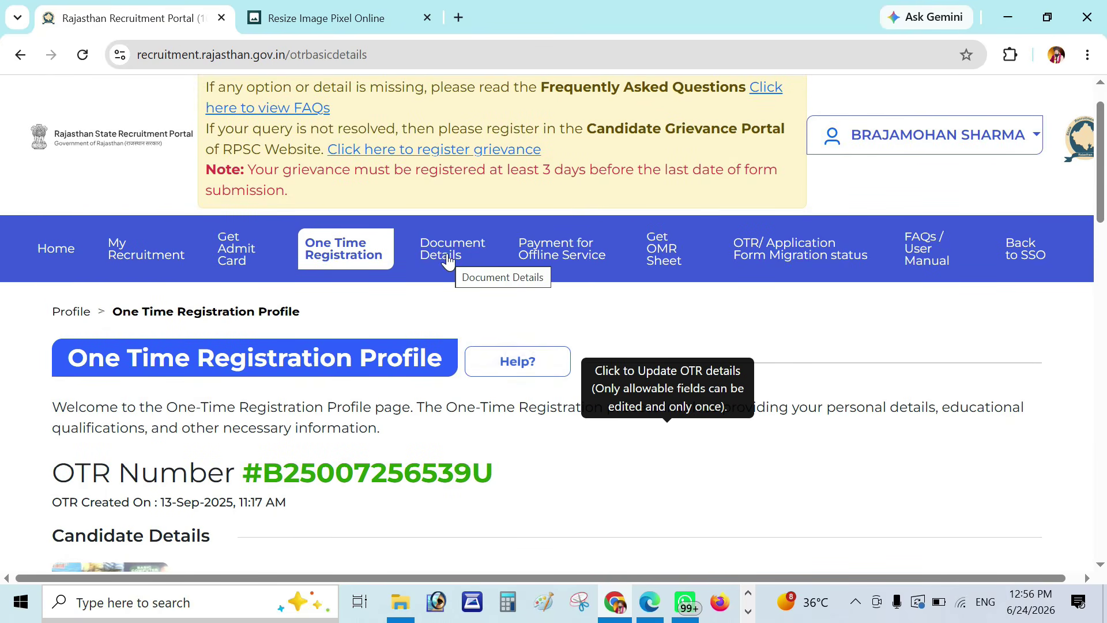
pyautogui.click(448, 258)
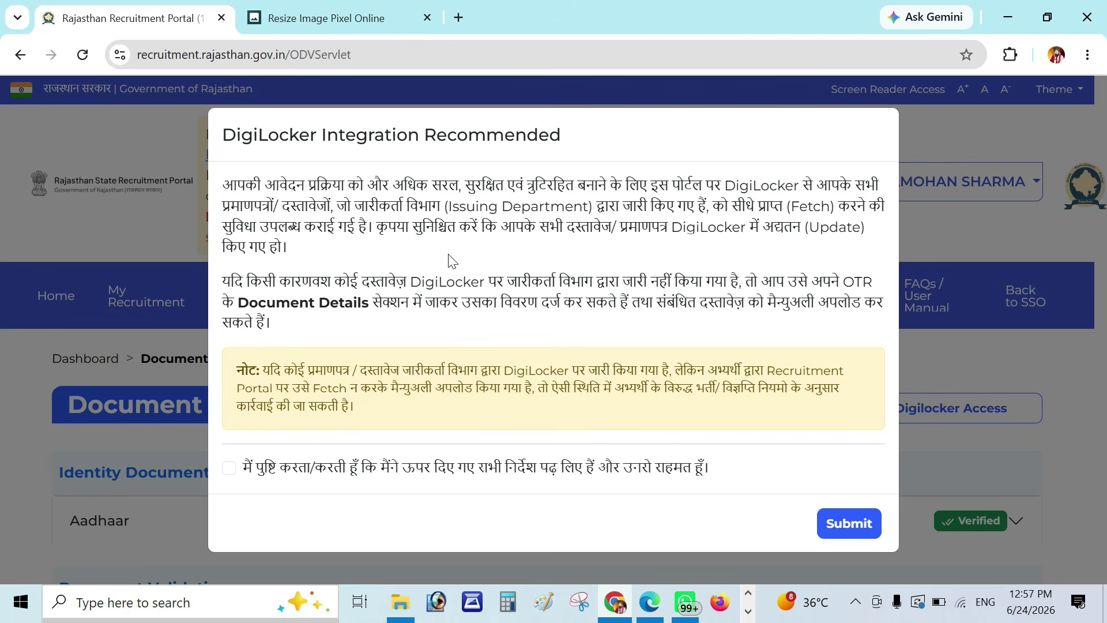
# Step: Confirm and submit the DigiLocker notice, then decline DigiLocker access with Cancel
pyautogui.click(229, 469)
pyautogui.click(847, 525)
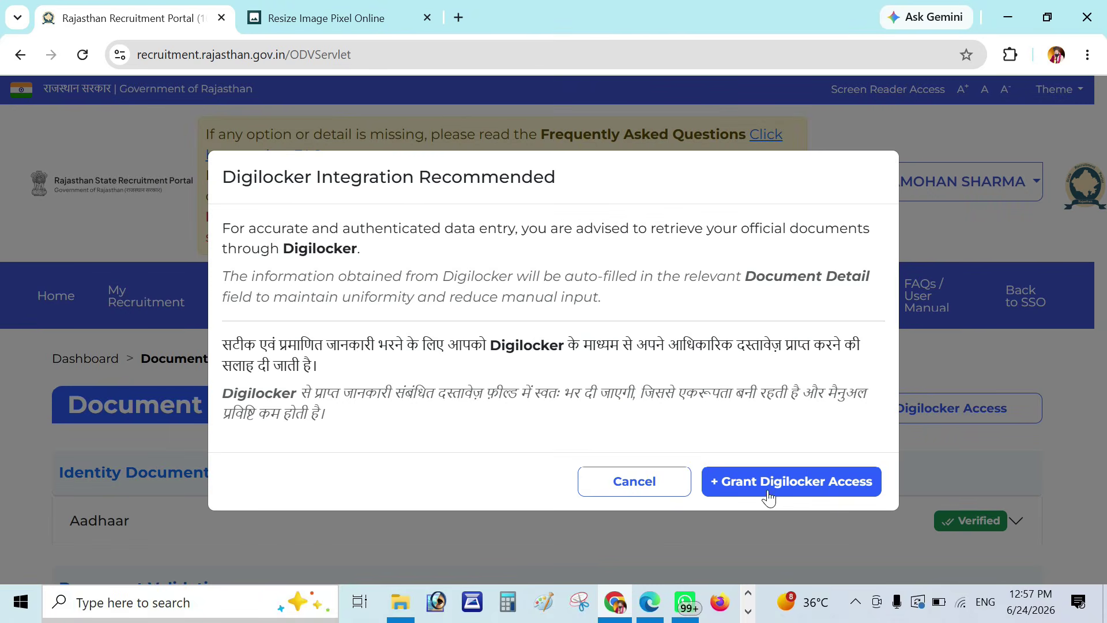
pyautogui.click(650, 481)
pyautogui.moveTo(1102, 211); pyautogui.dragTo(1103, 326)
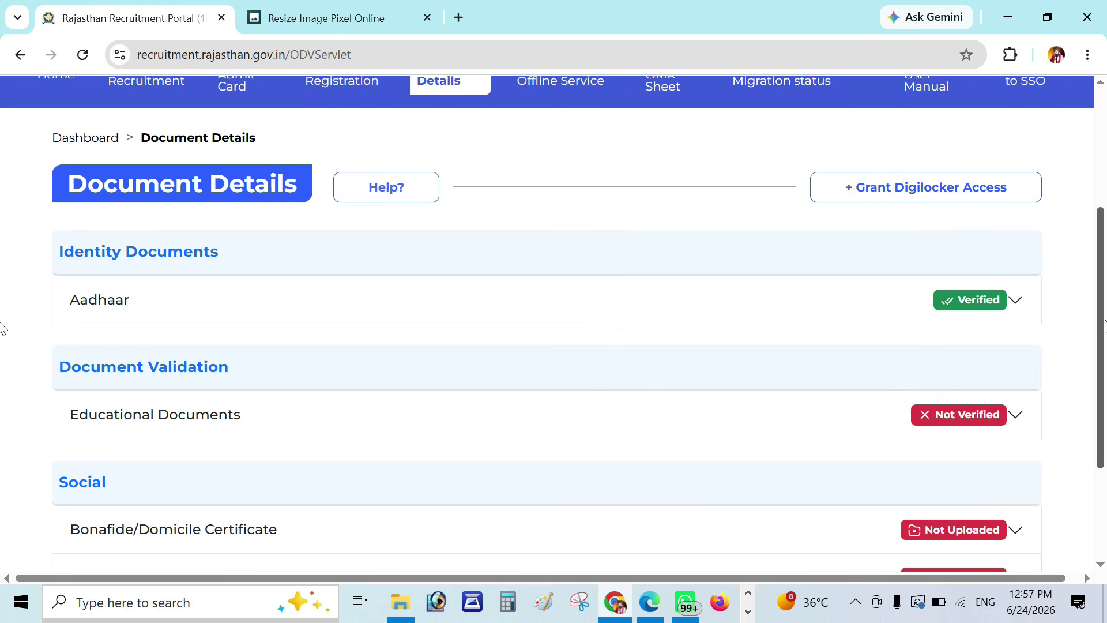
# Step: Expand the Educational Documents row and scroll to its existing Not Verified entry
pyautogui.moveTo(1102, 313); pyautogui.dragTo(1101, 371)
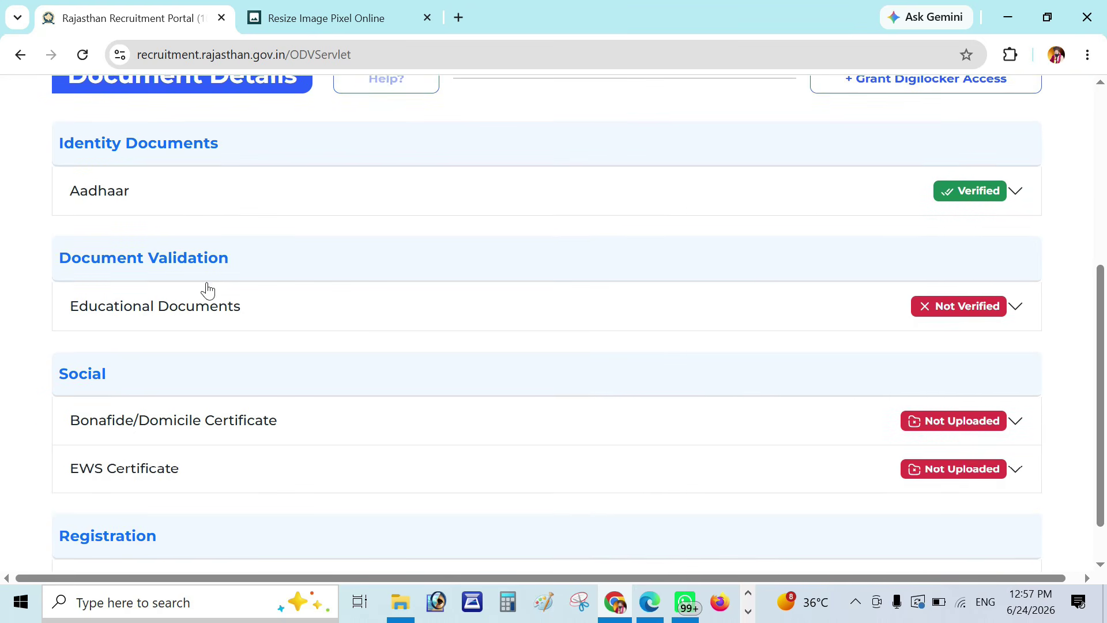
pyautogui.moveTo(81, 259); pyautogui.dragTo(148, 258)
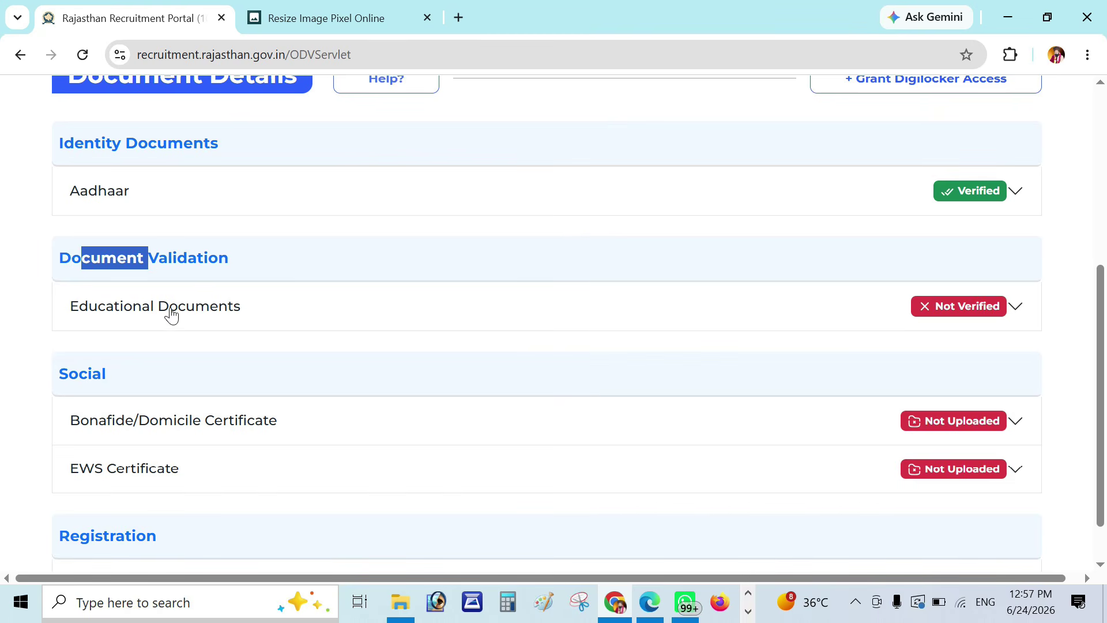
pyautogui.click(170, 312)
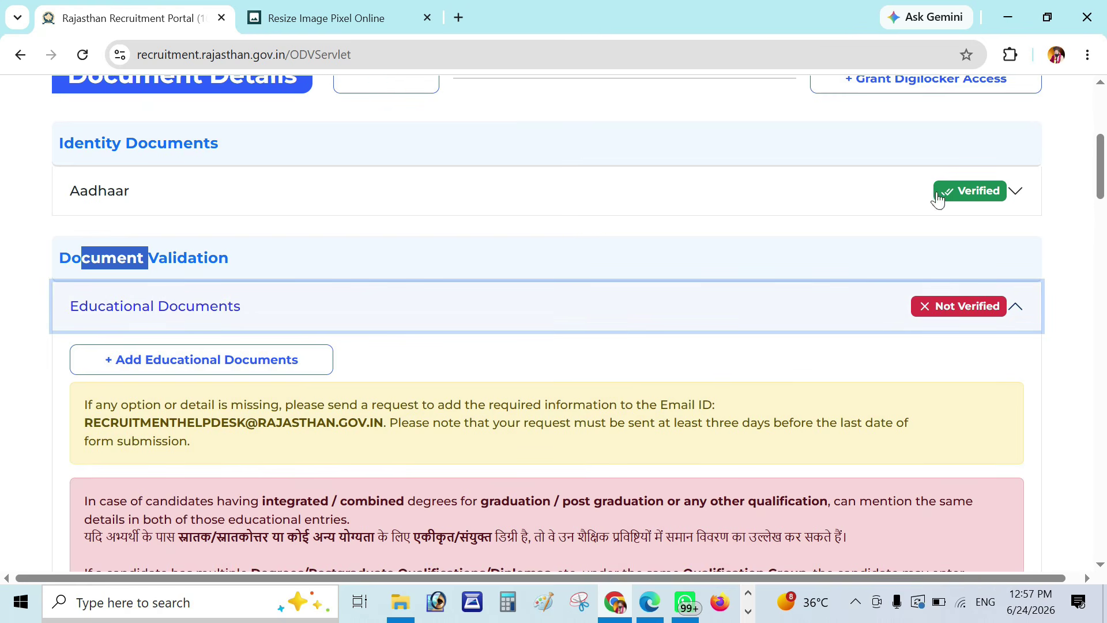
pyautogui.scroll(-3, 1099, 168)
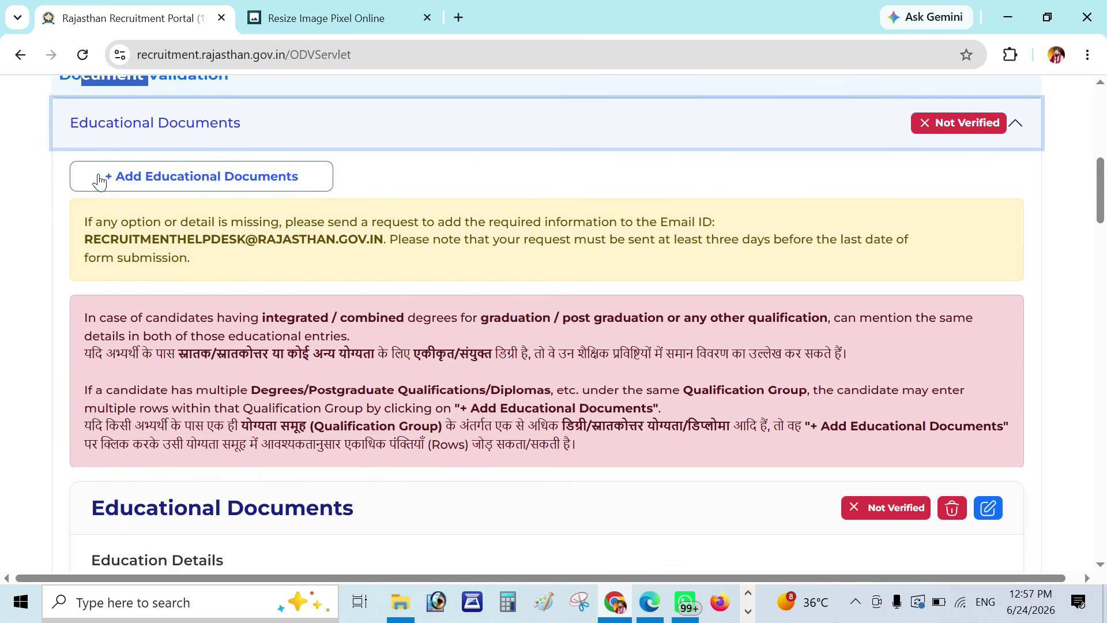
# Step: Add an educational entry with Secondary (10th), Tenth, Secondary/Equivalent and board RBSE-RAJASTHAN
pyautogui.click(252, 185)
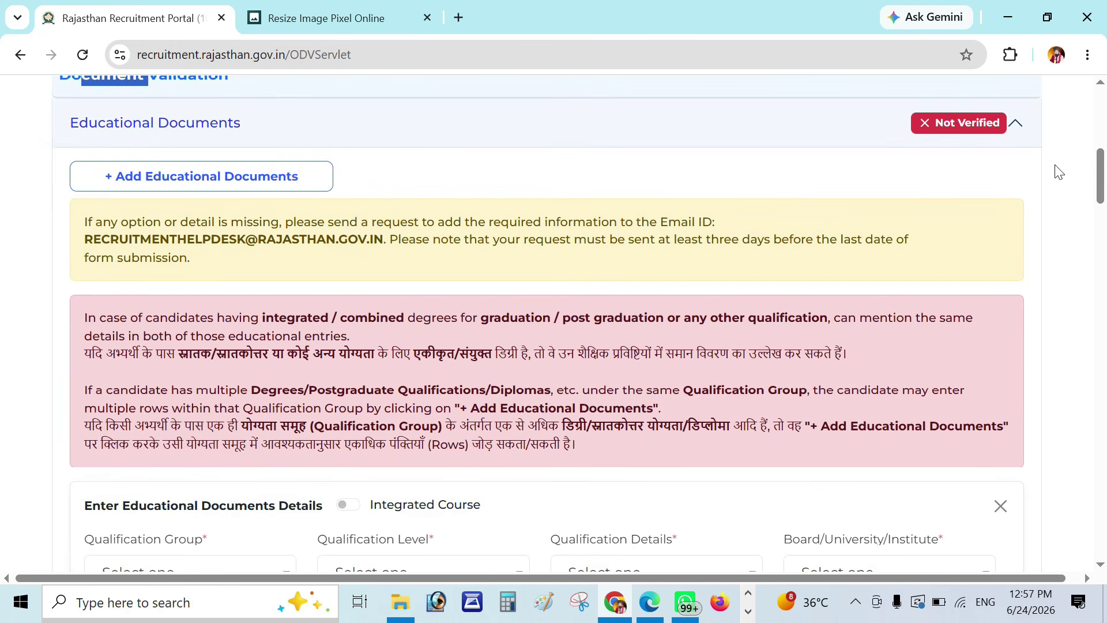
pyautogui.scroll(-7, 1067, 190)
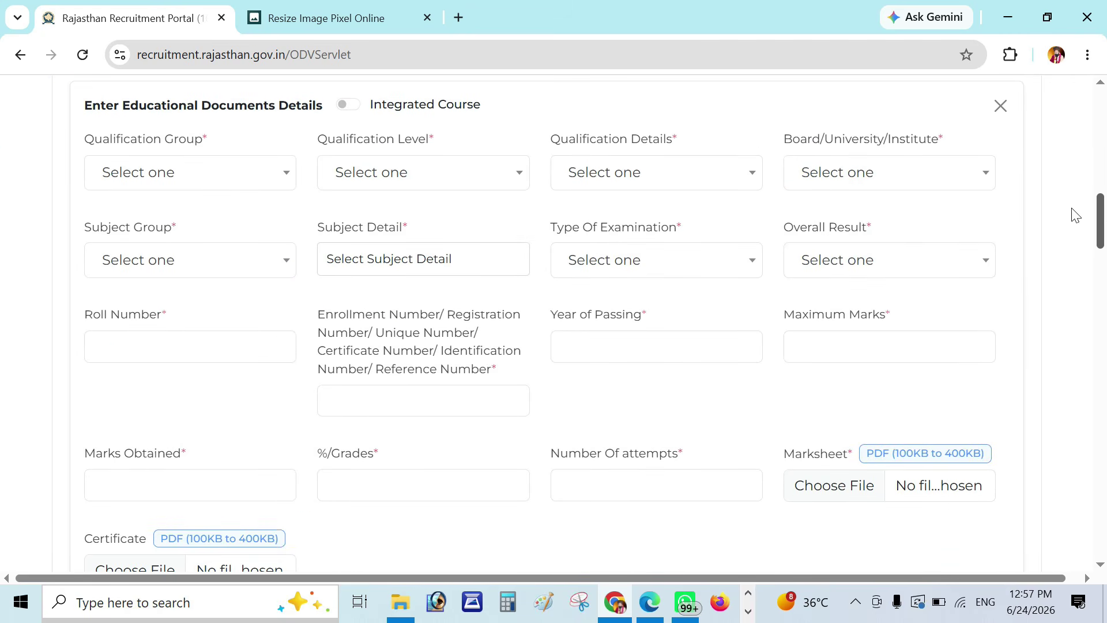
pyautogui.click(135, 174)
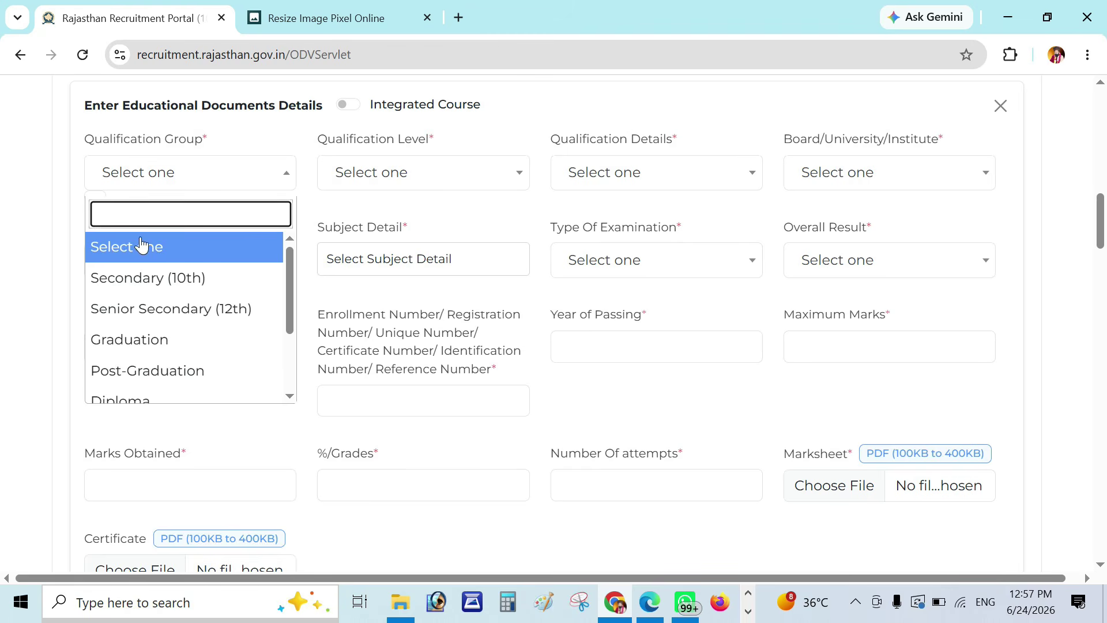
pyautogui.click(181, 282)
pyautogui.click(370, 186)
pyautogui.click(406, 277)
pyautogui.click(649, 173)
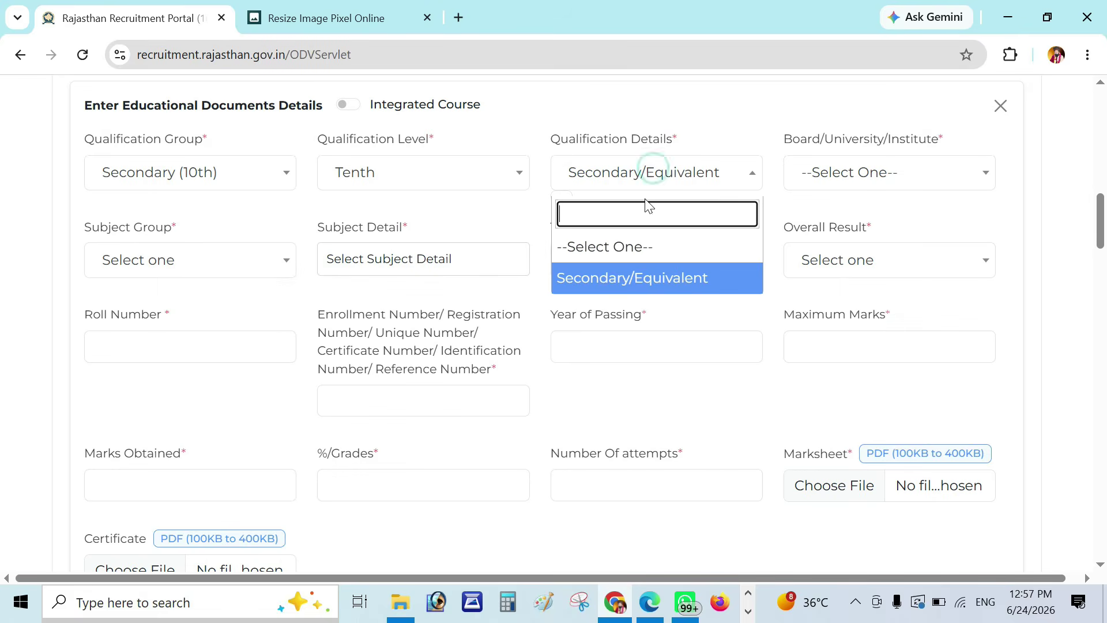
pyautogui.click(676, 281)
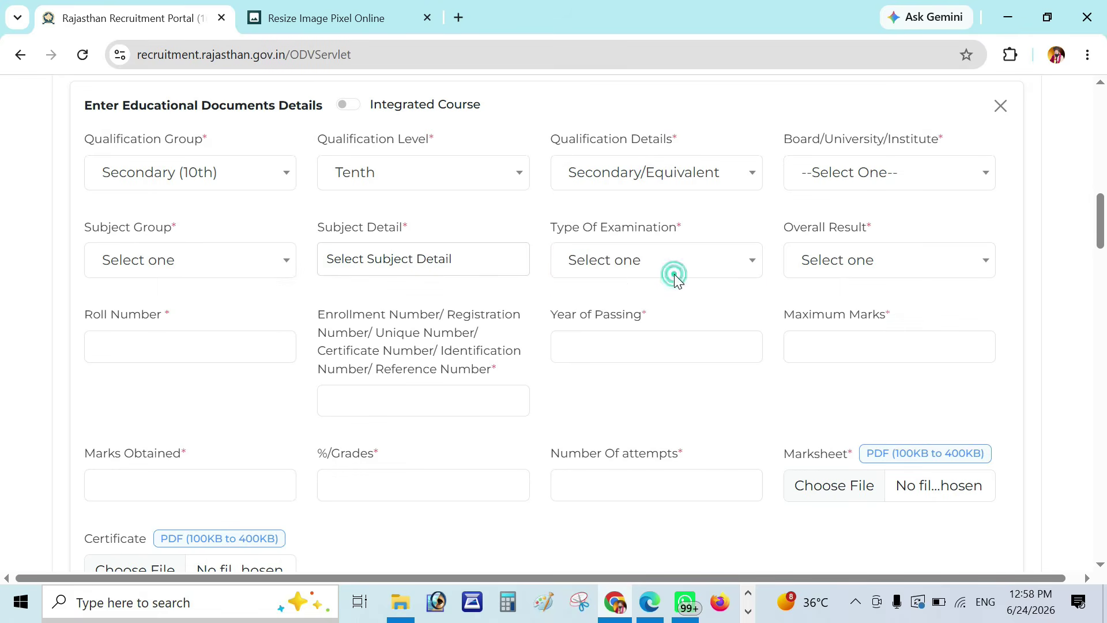
pyautogui.click(839, 175)
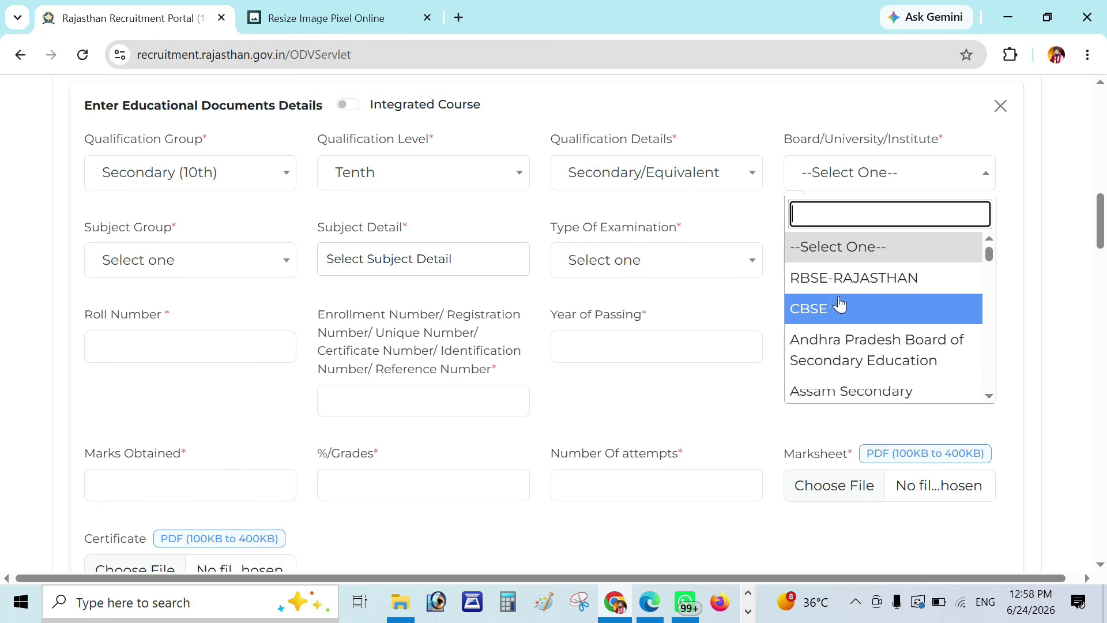
pyautogui.click(855, 213)
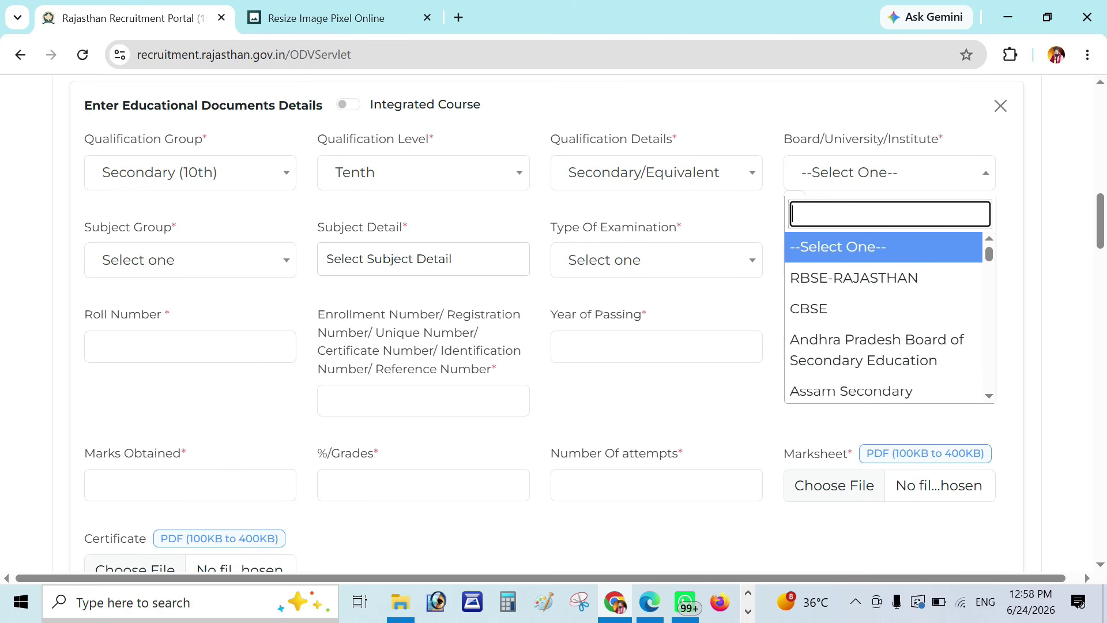
pyautogui.click(832, 278)
# Step: Set subject group and subject detail to Not Applicable, examination REGULAR, result in Percentage
pyautogui.moveTo(106, 241); pyautogui.dragTo(143, 233)
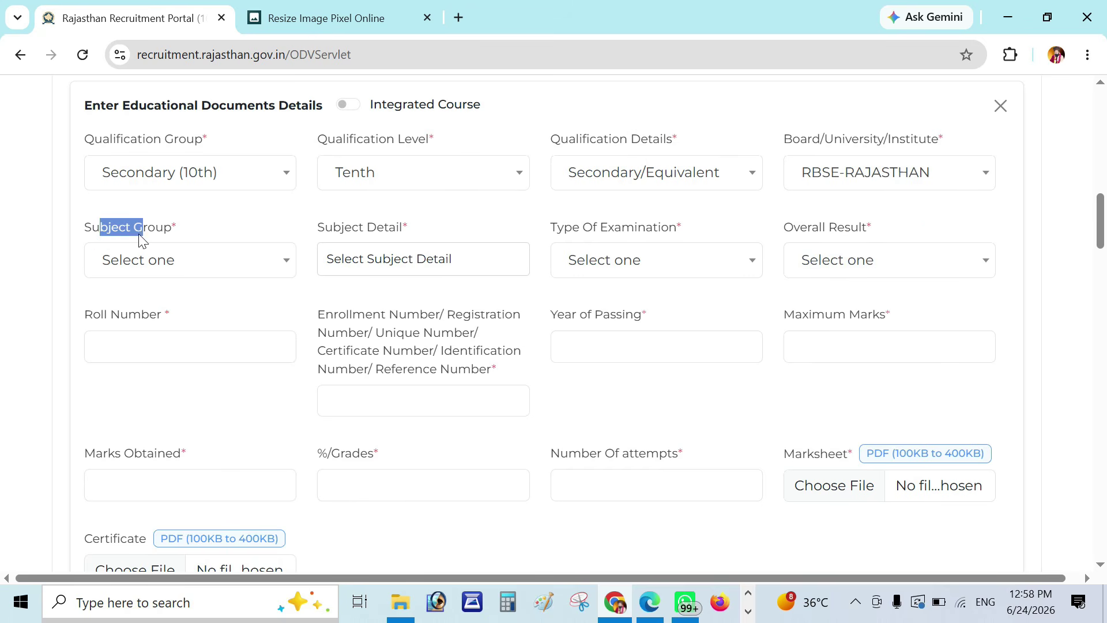
pyautogui.click(168, 271)
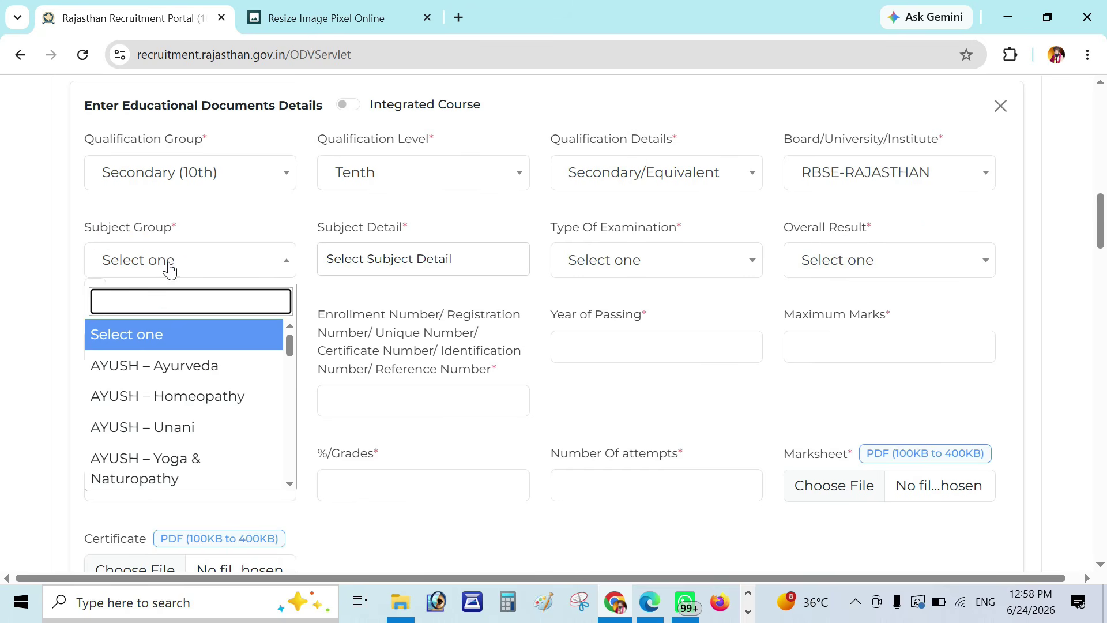
pyautogui.write('not')
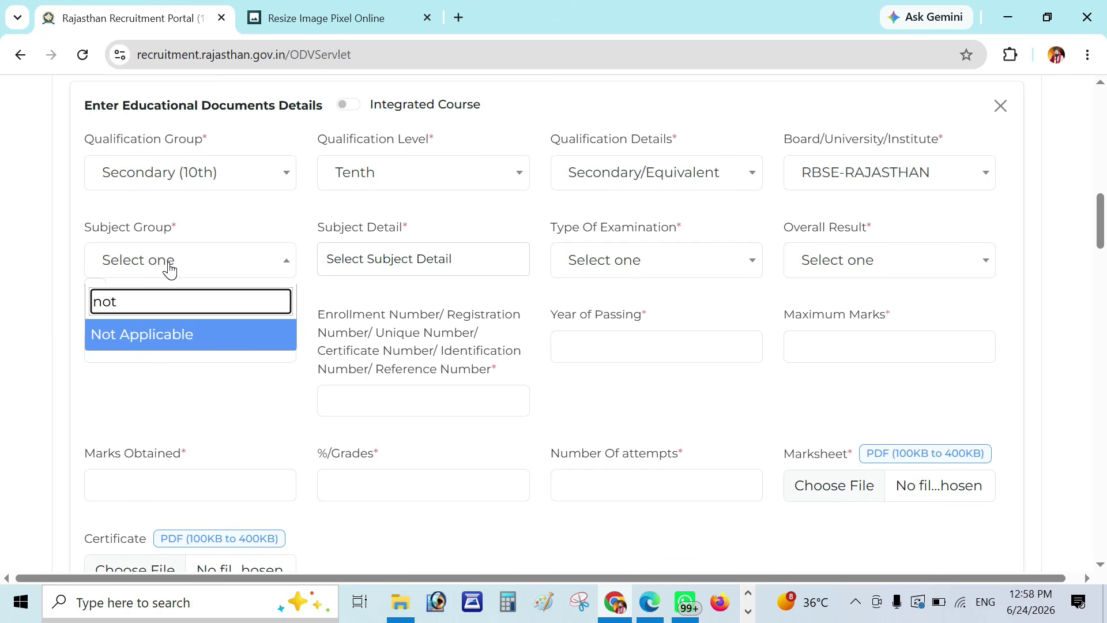
pyautogui.press('Return')
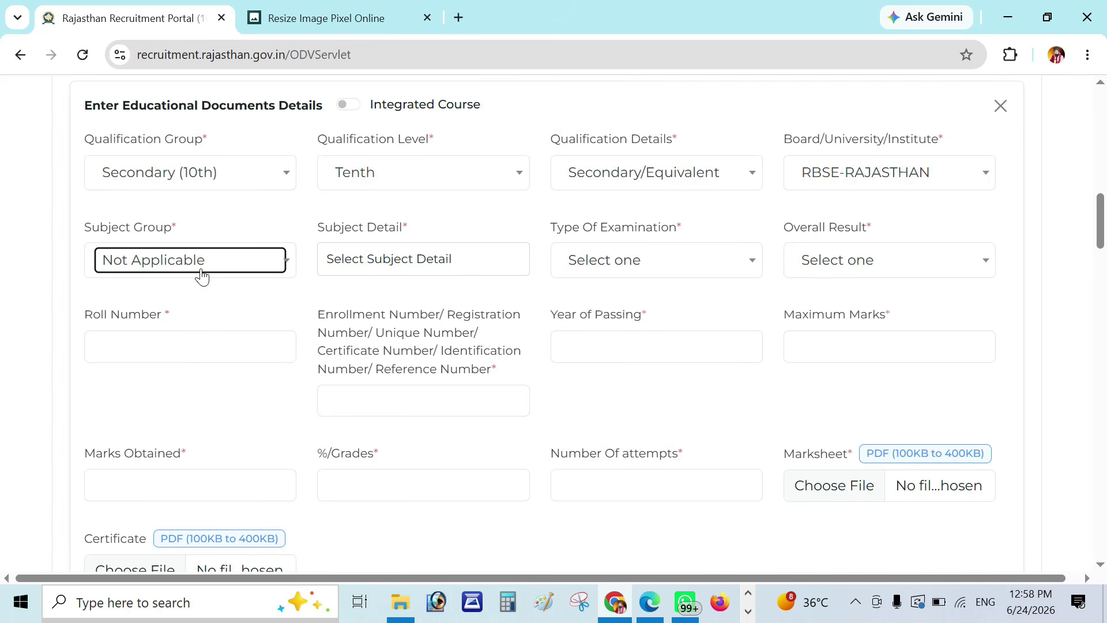
pyautogui.click(398, 266)
pyautogui.click(385, 335)
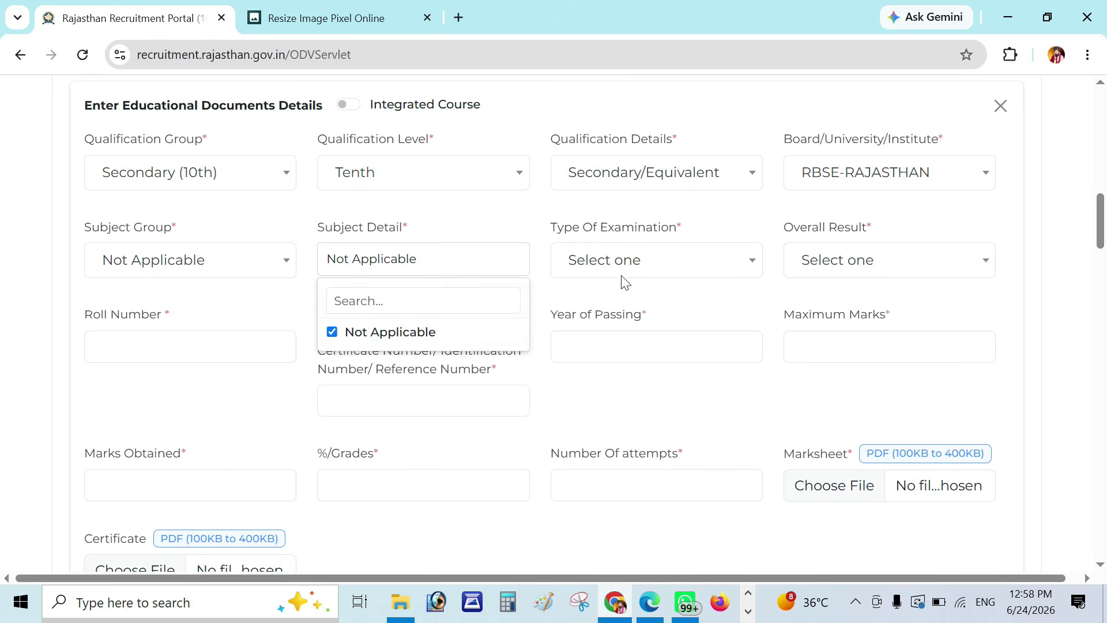
pyautogui.click(650, 268)
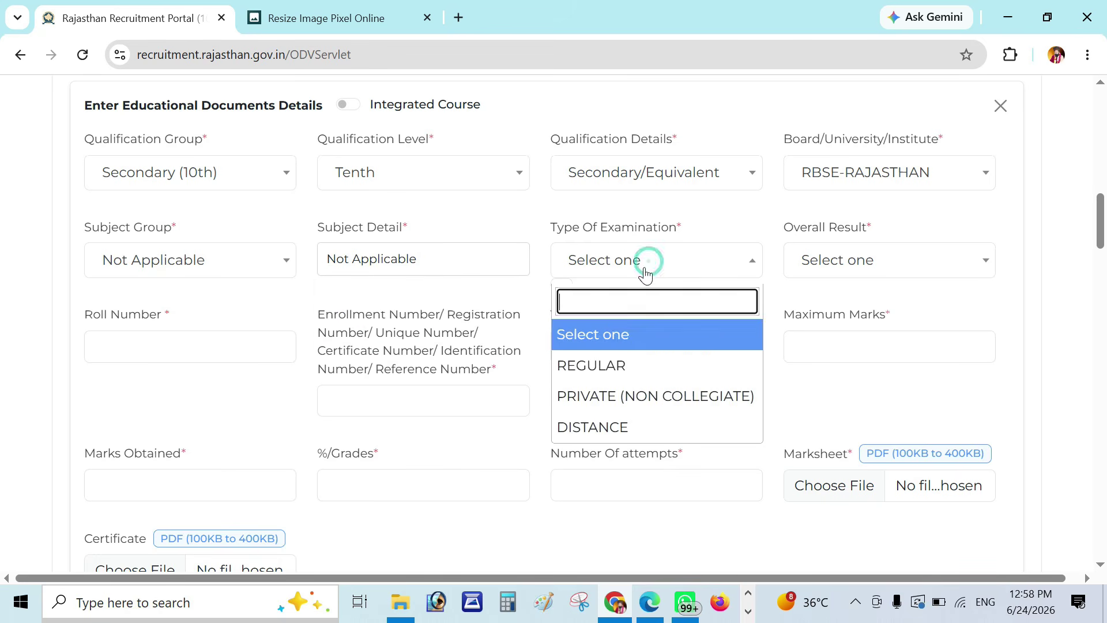
pyautogui.click(637, 362)
pyautogui.click(843, 257)
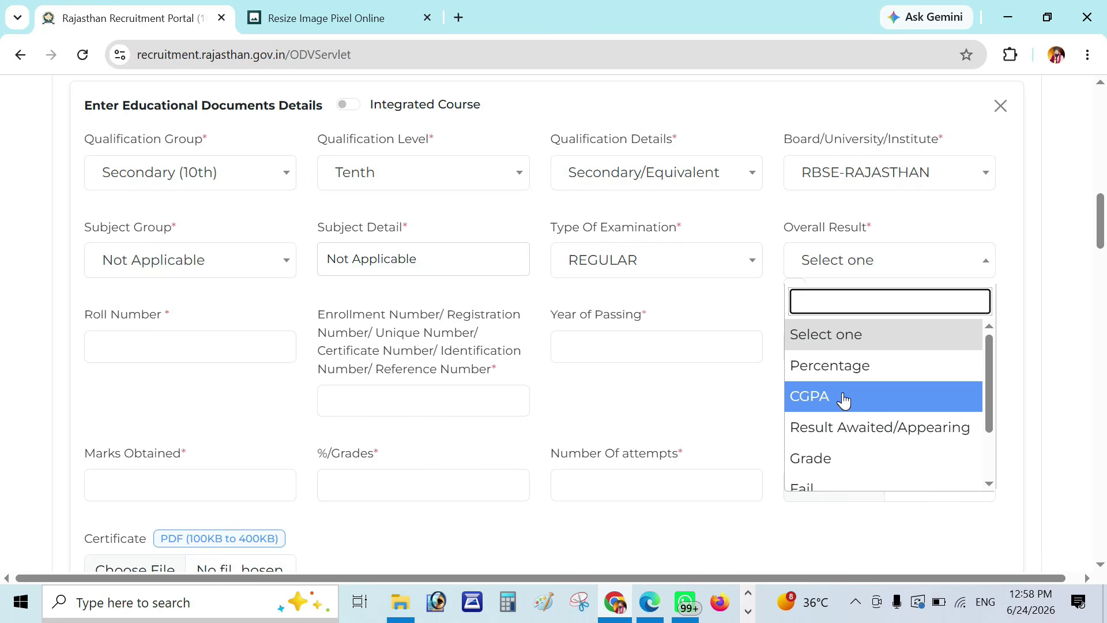
pyautogui.click(855, 369)
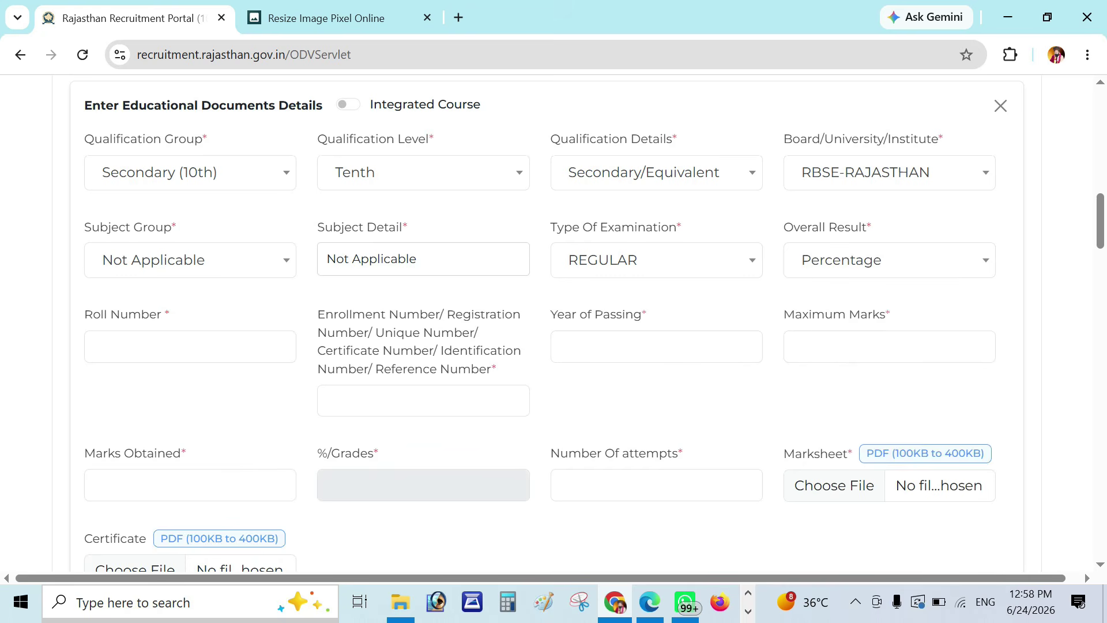
pyautogui.moveTo(1101, 233); pyautogui.dragTo(1102, 250)
pyautogui.click(106, 206)
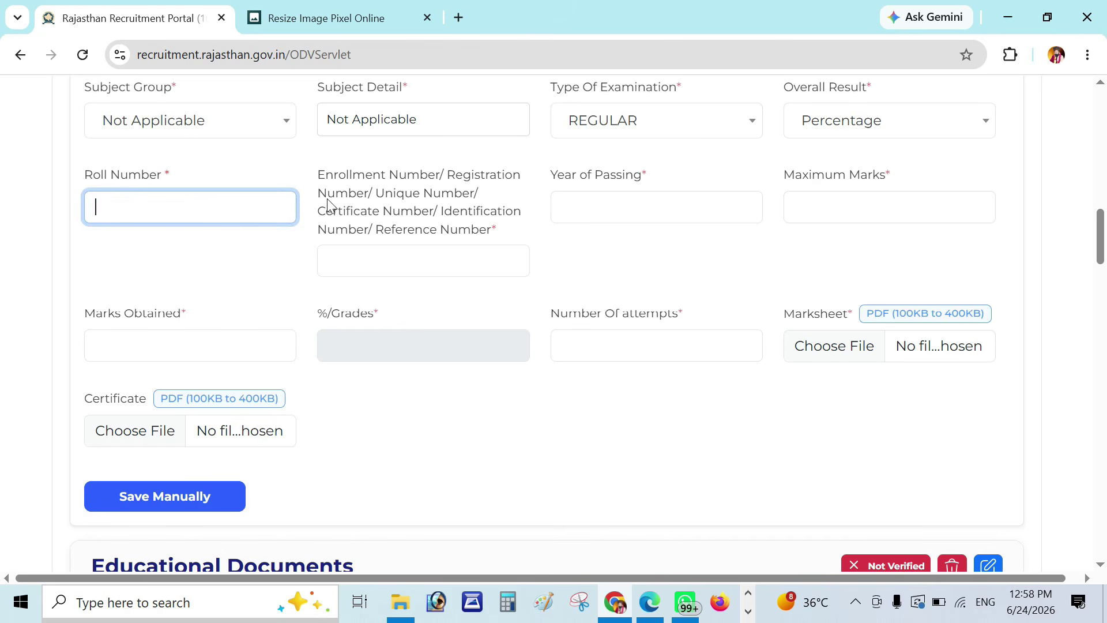
# Step: Go through the enrollment number and Maximum Marks fields of the 10th-class entry
pyautogui.click(358, 261)
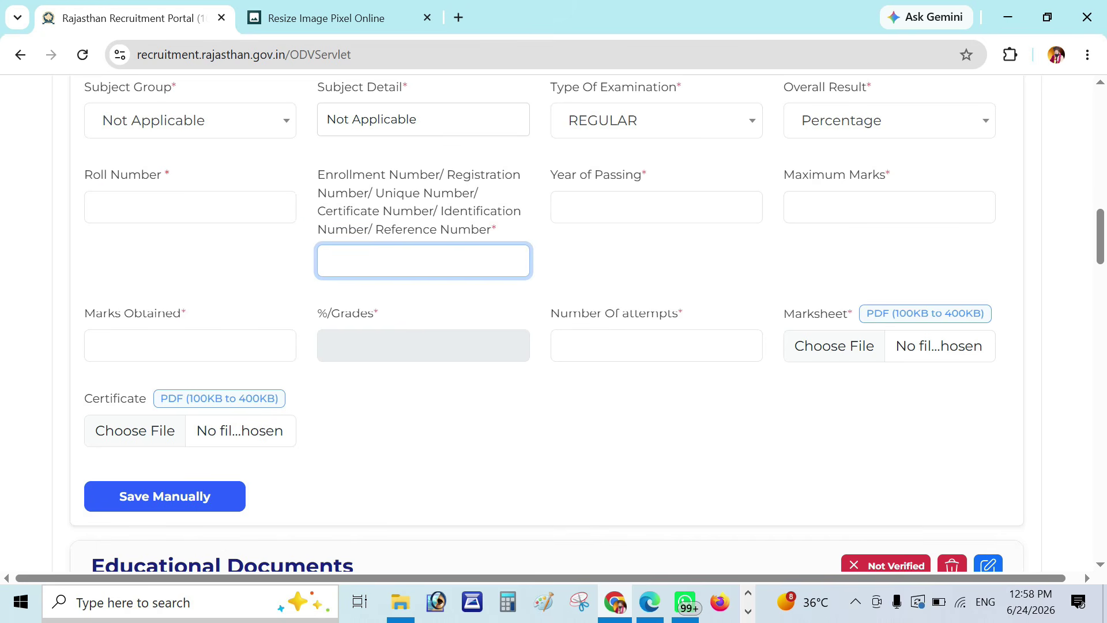
pyautogui.moveTo(333, 173); pyautogui.dragTo(497, 177)
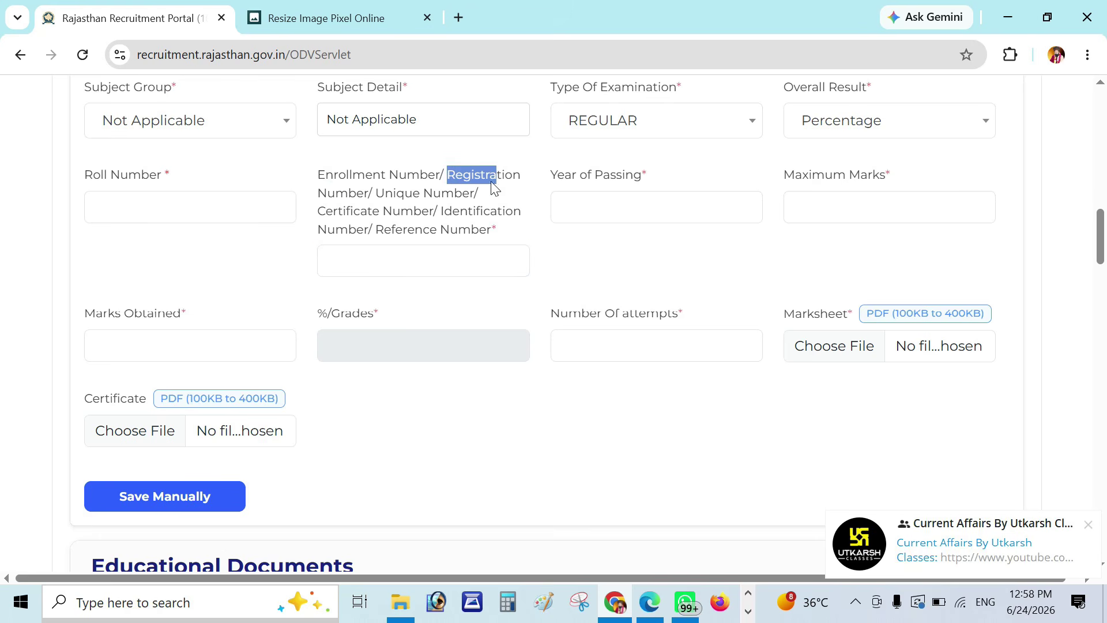
pyautogui.click(403, 256)
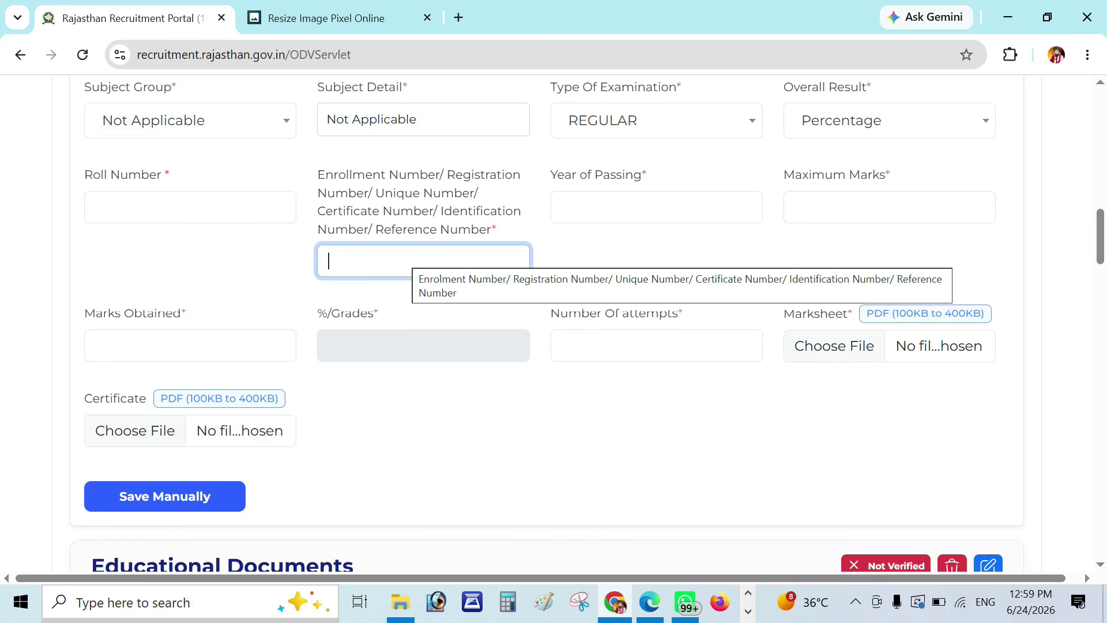
pyautogui.moveTo(317, 217); pyautogui.dragTo(458, 228)
pyautogui.click(461, 264)
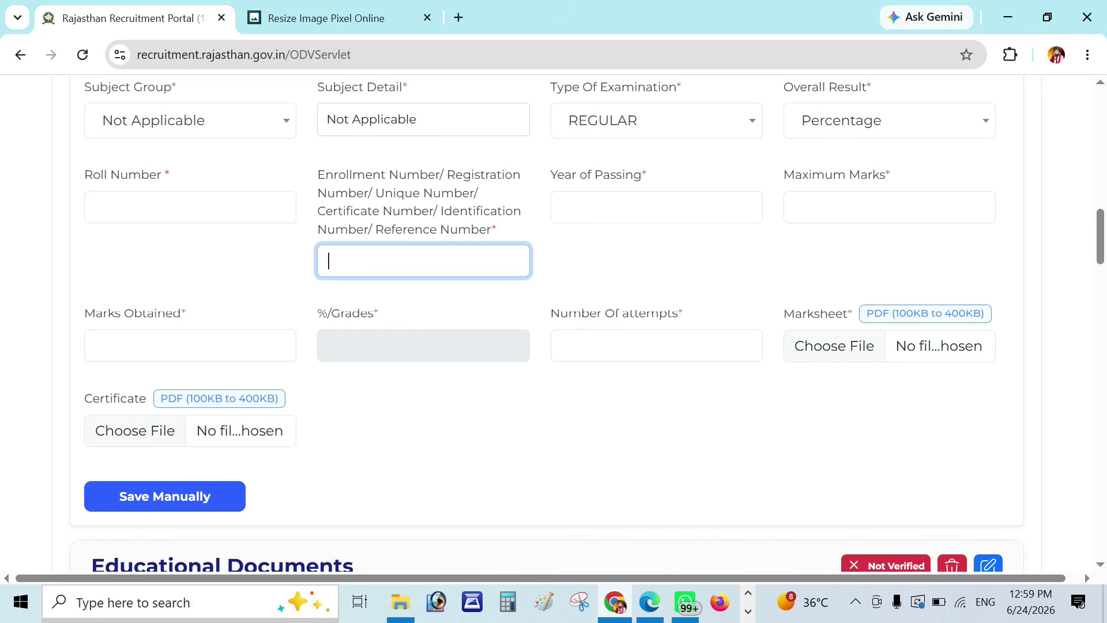
pyautogui.moveTo(573, 179); pyautogui.dragTo(621, 176)
pyautogui.click(791, 180)
pyautogui.moveTo(801, 179); pyautogui.dragTo(851, 177)
pyautogui.click(839, 199)
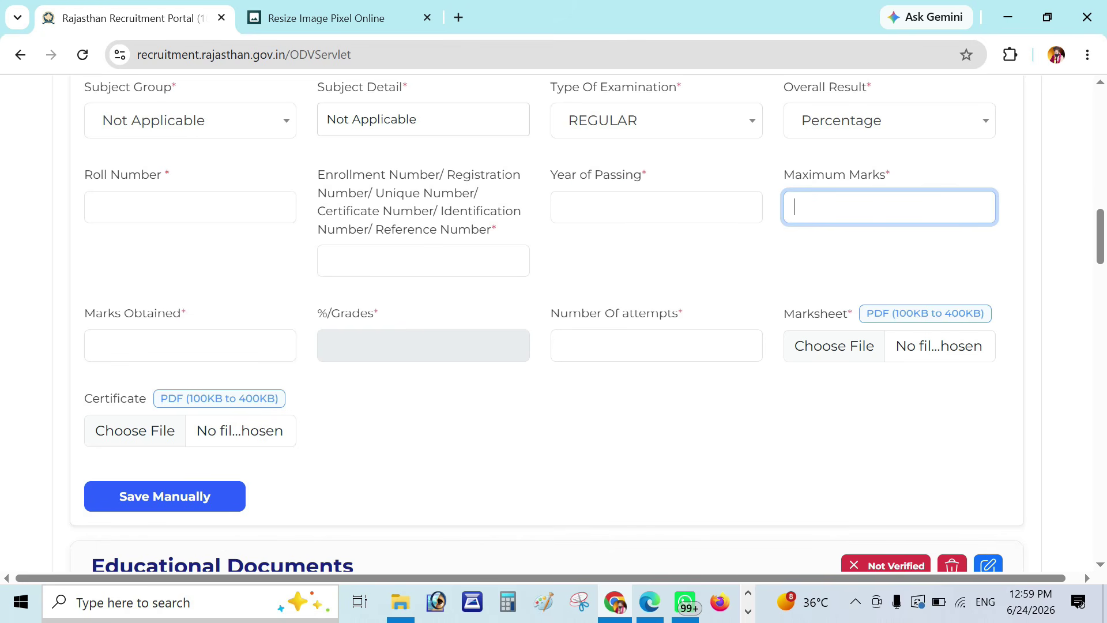
# Step: Enter 1 as the Number Of attempts and review the 100KB–400KB PDF upload requirements
pyautogui.click(156, 345)
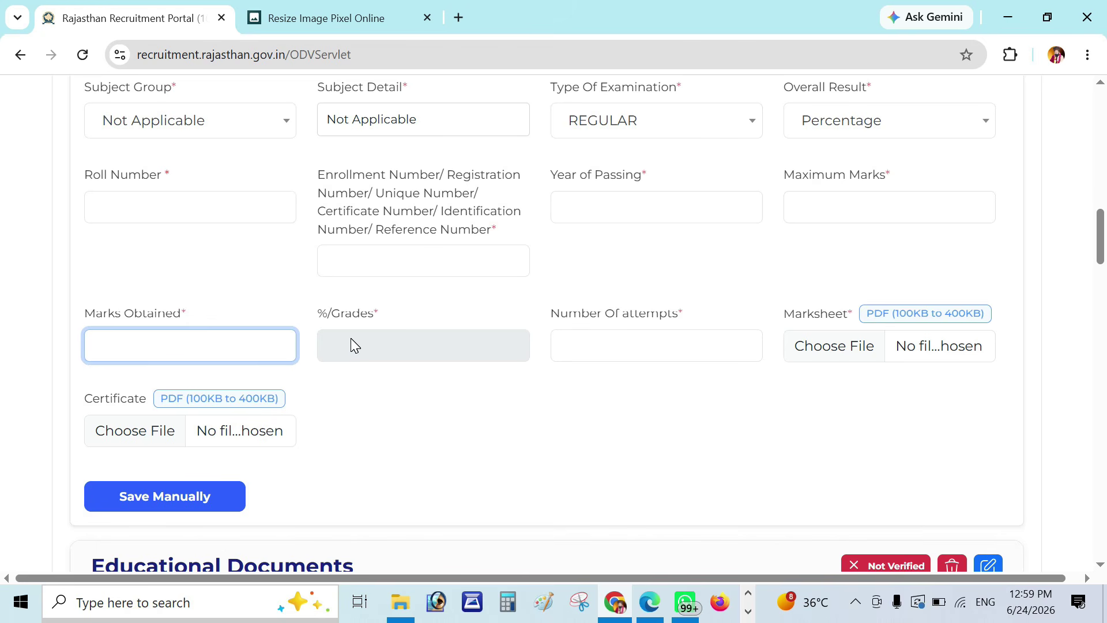
pyautogui.click(583, 341)
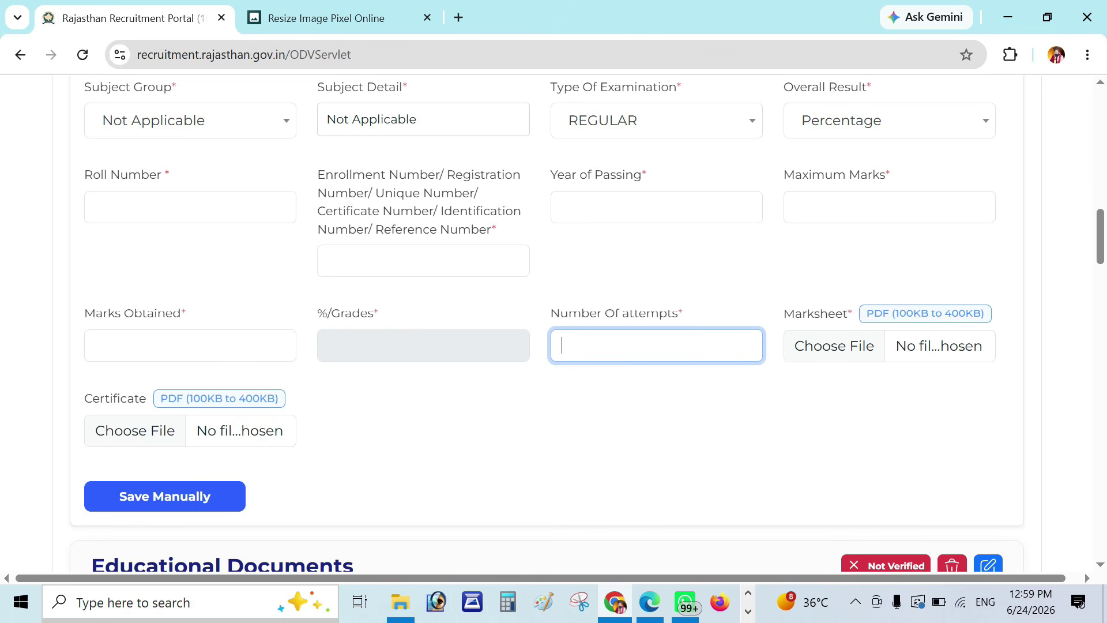
pyautogui.write('1')
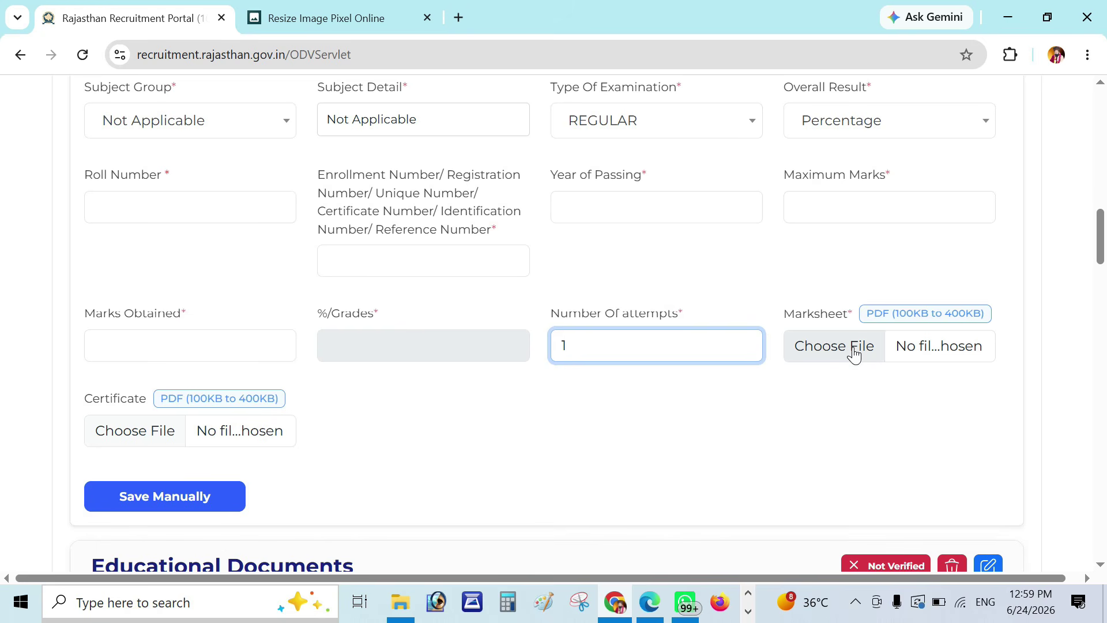
pyautogui.moveTo(100, 398); pyautogui.dragTo(85, 398)
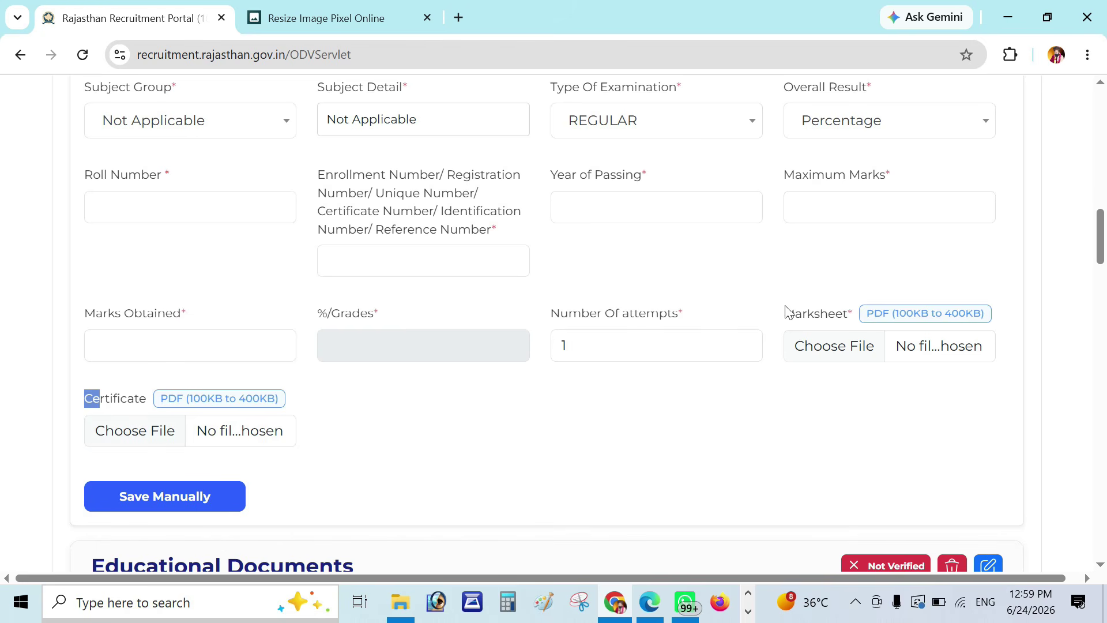
pyautogui.moveTo(803, 313); pyautogui.dragTo(821, 316)
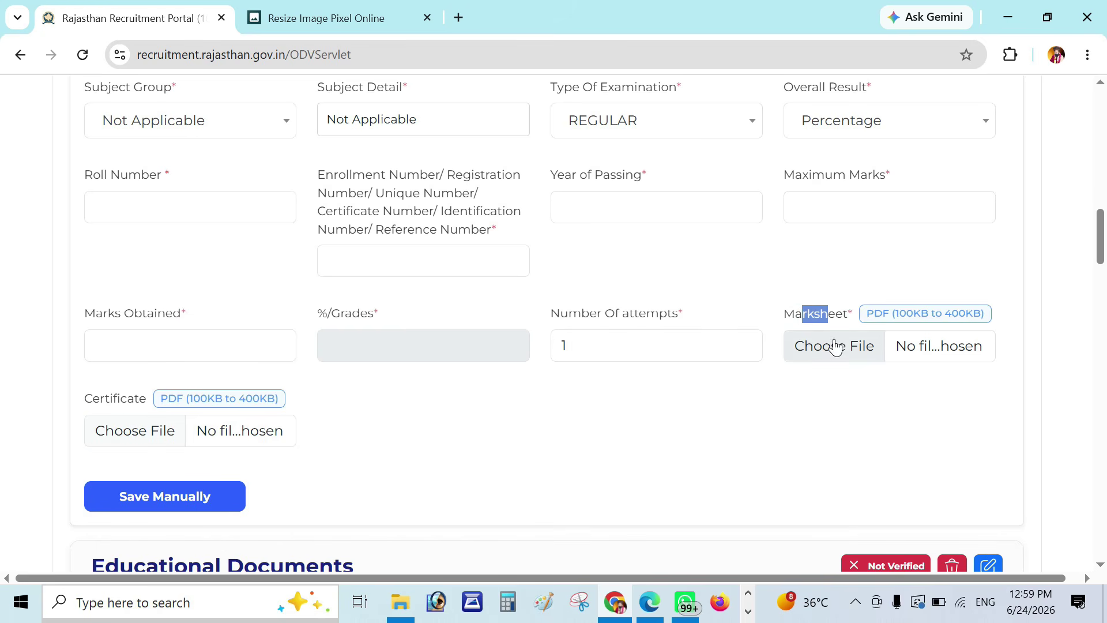
pyautogui.moveTo(898, 314); pyautogui.dragTo(975, 315)
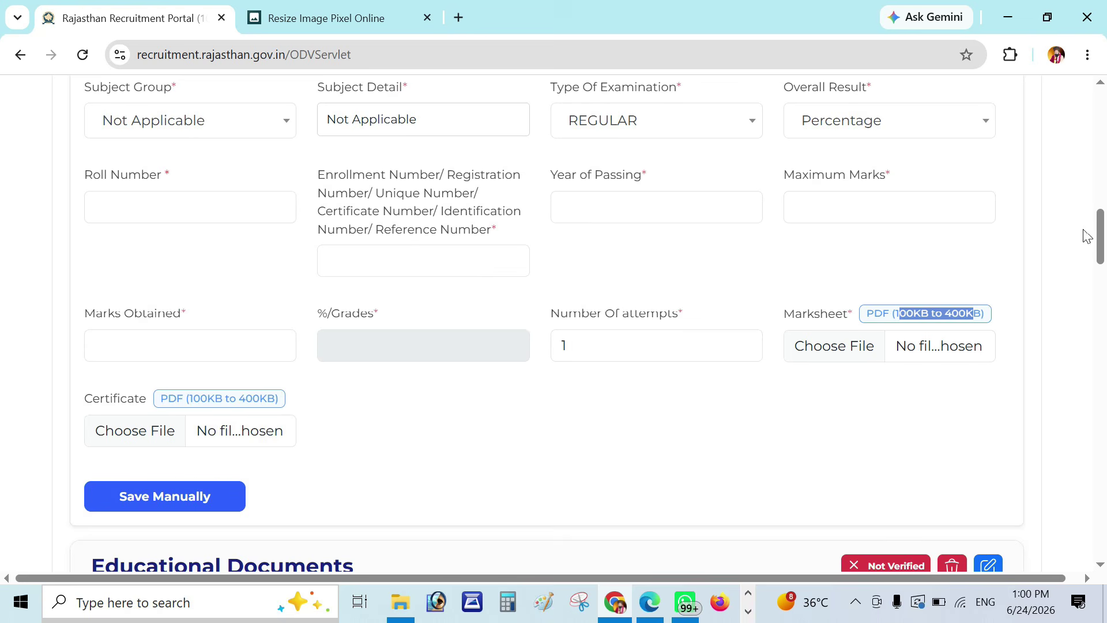
pyautogui.scroll(2, 1090, 230)
# Step: Start a Senior Secondary (12th) entry: Twelfth, Sr.Secondary/Equivalent, board RBSE-RAJASTHAN
pyautogui.click(198, 136)
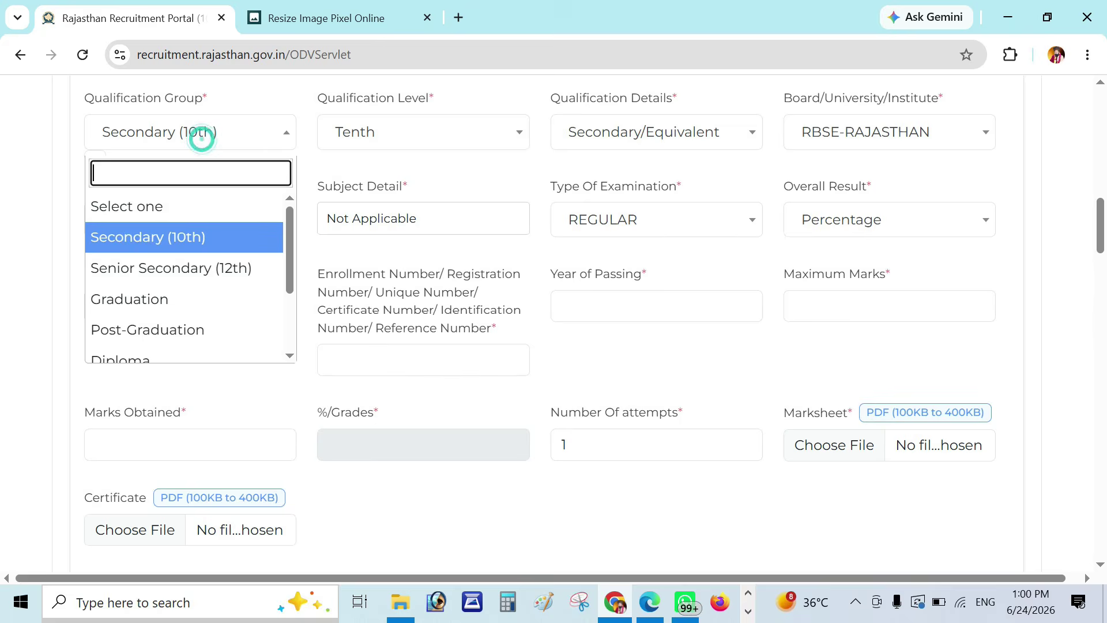
pyautogui.click(186, 263)
pyautogui.click(402, 137)
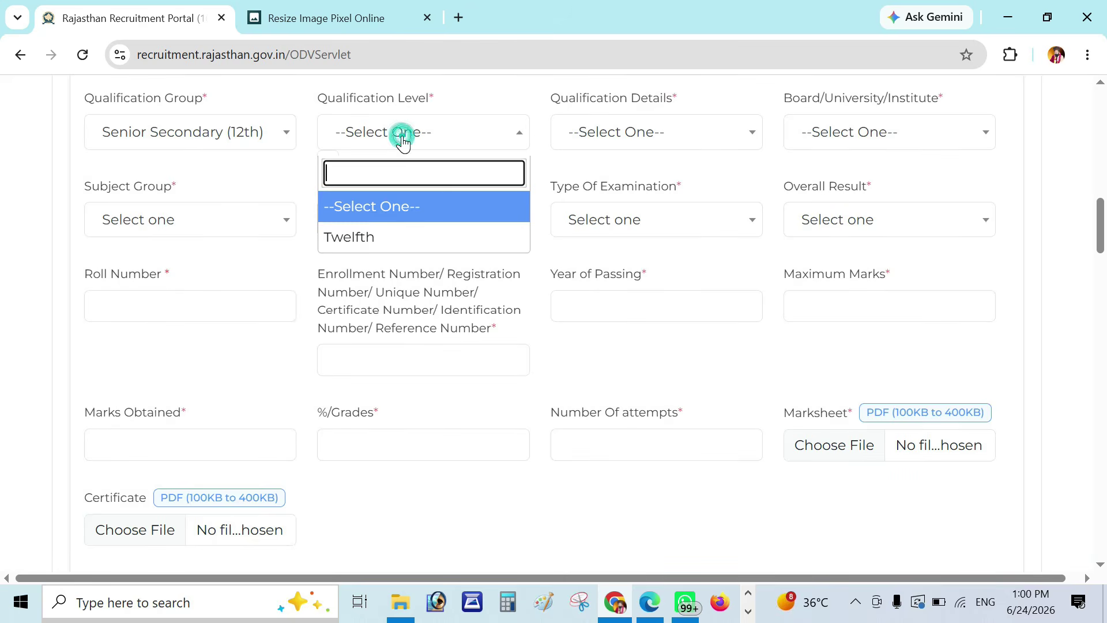
pyautogui.click(406, 238)
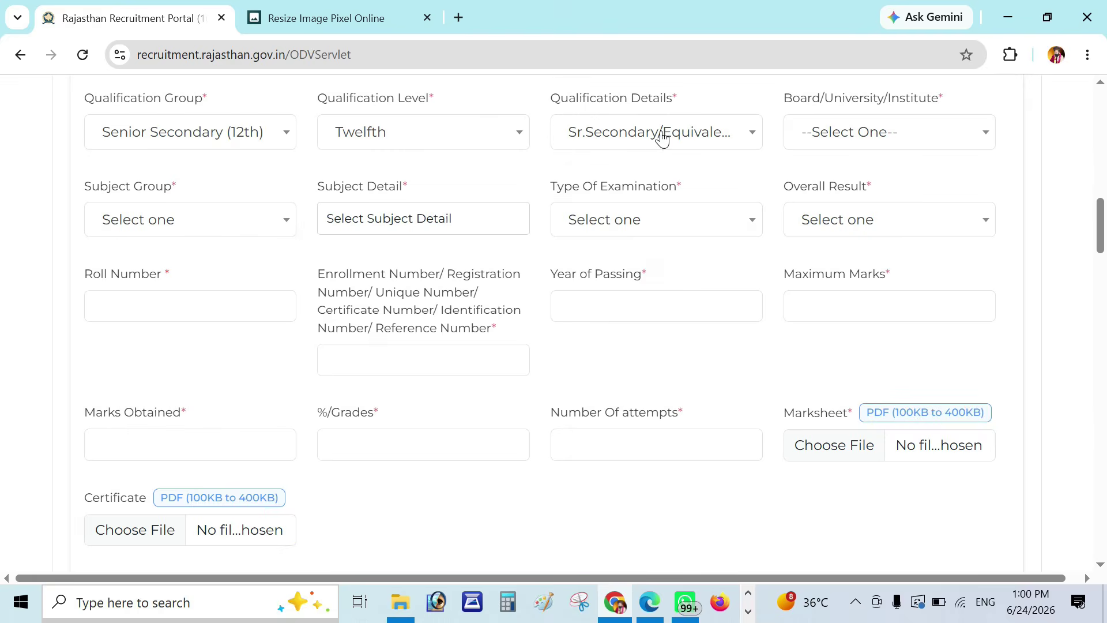
pyautogui.click(661, 136)
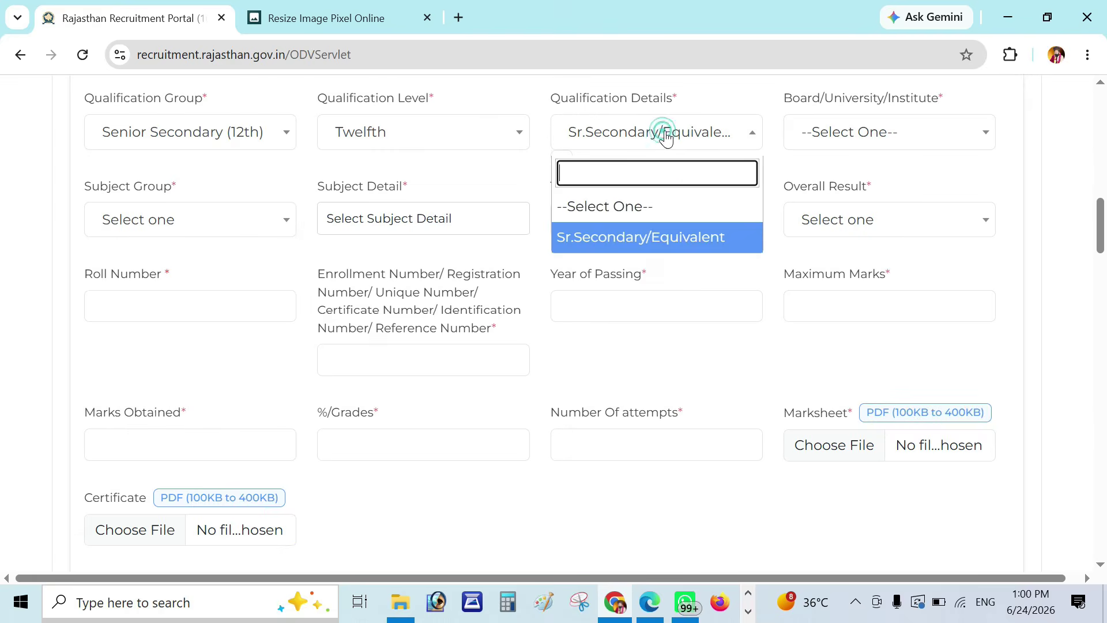
pyautogui.click(644, 241)
pyautogui.click(853, 136)
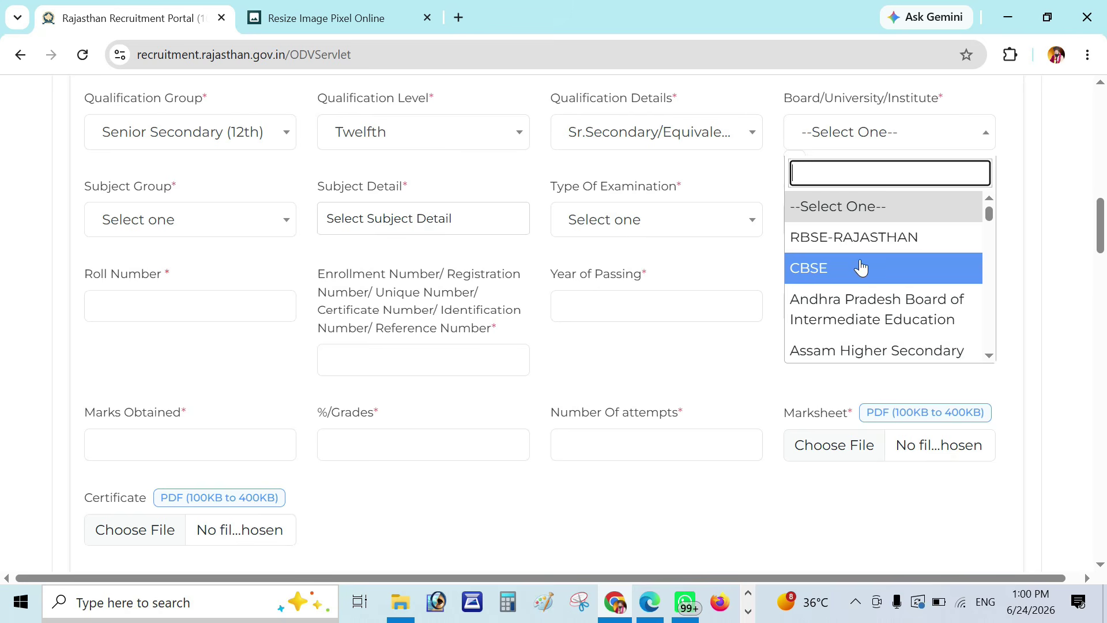
pyautogui.click(863, 243)
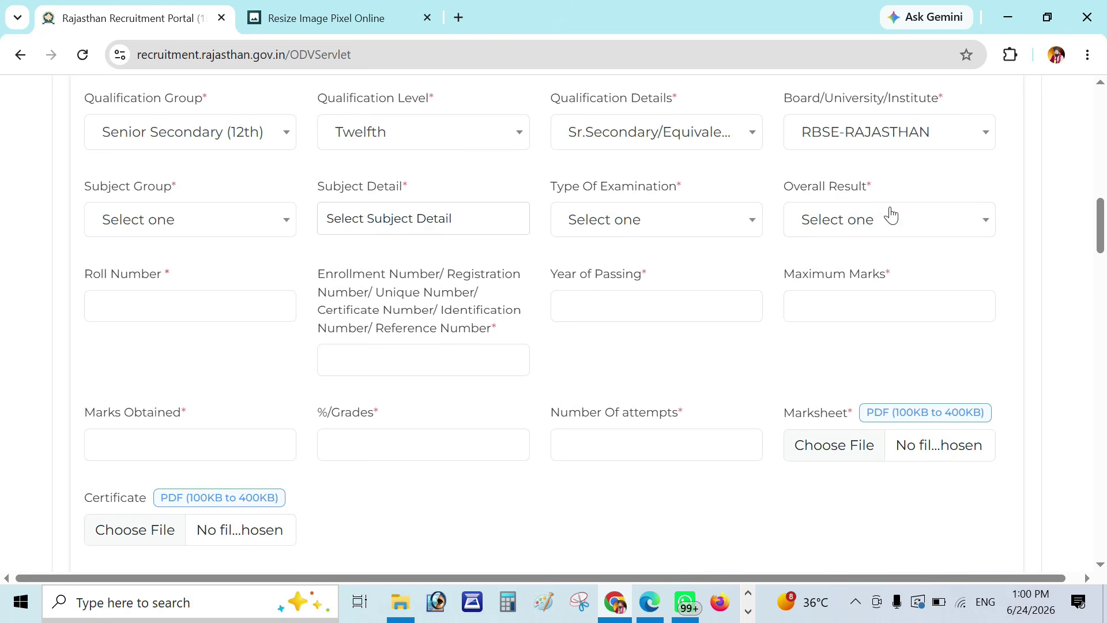
# Step: Search the subject group list and pick Science
pyautogui.click(208, 225)
pyautogui.write('art')
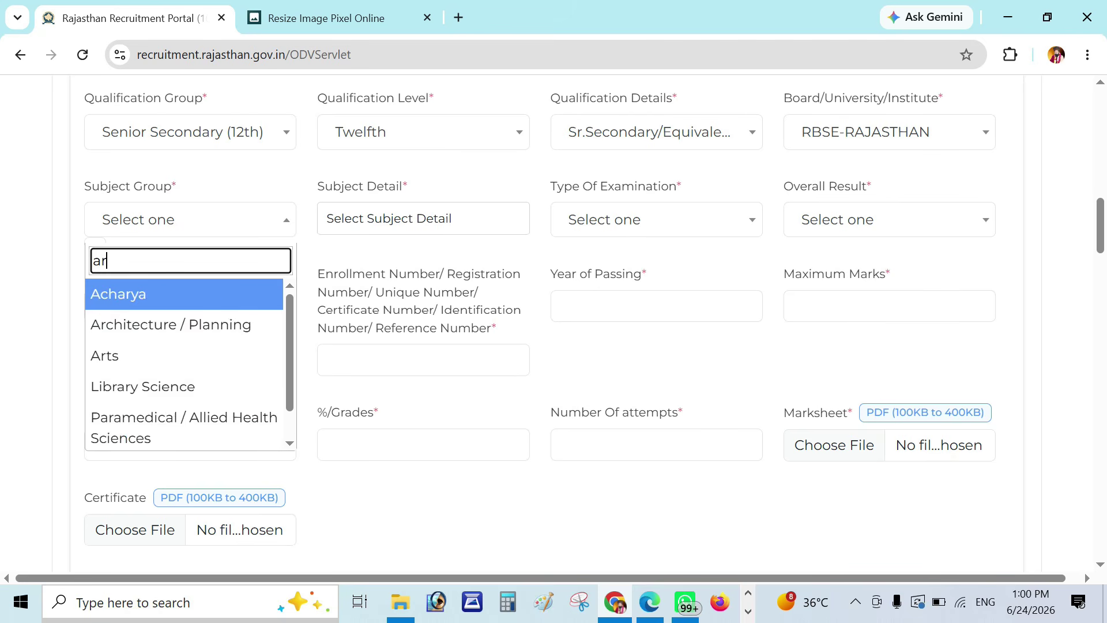
pyautogui.press('BackSpace')
pyautogui.press('BackSpace')
pyautogui.press('BackSpace')
pyautogui.write('sc')
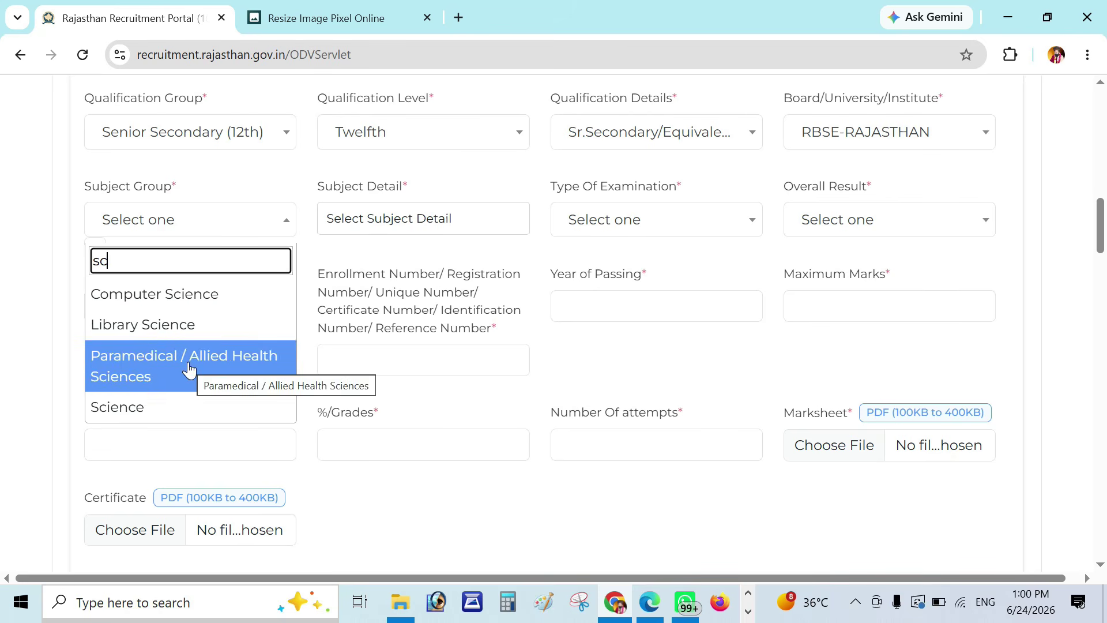
pyautogui.press('BackSpace')
pyautogui.press('BackSpace')
pyautogui.write('ag')
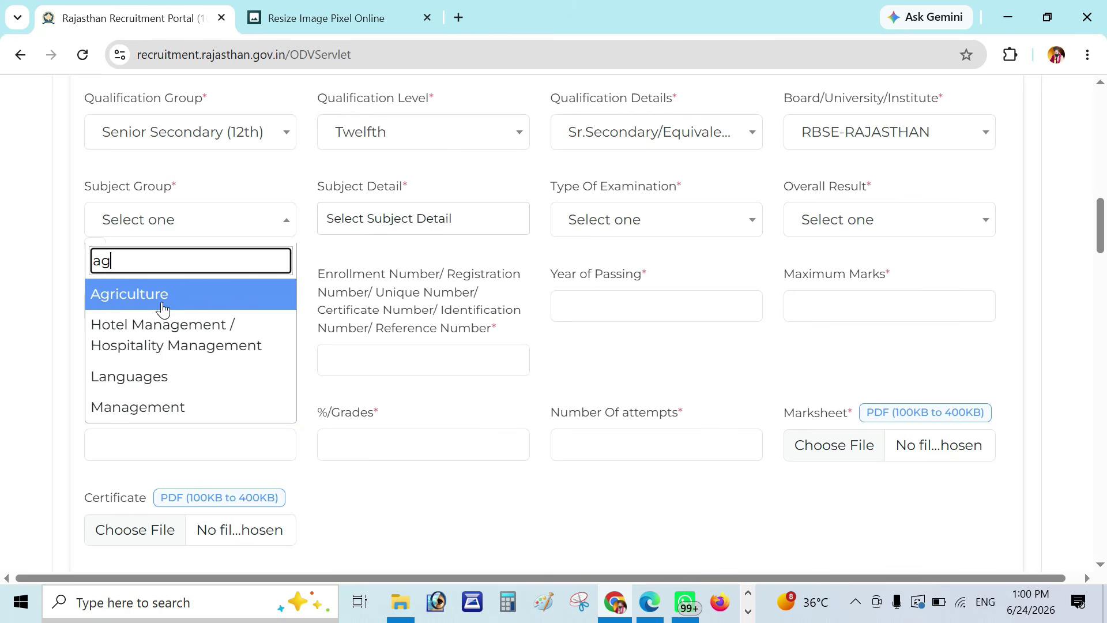
pyautogui.press('BackSpace')
pyautogui.press('BackSpace')
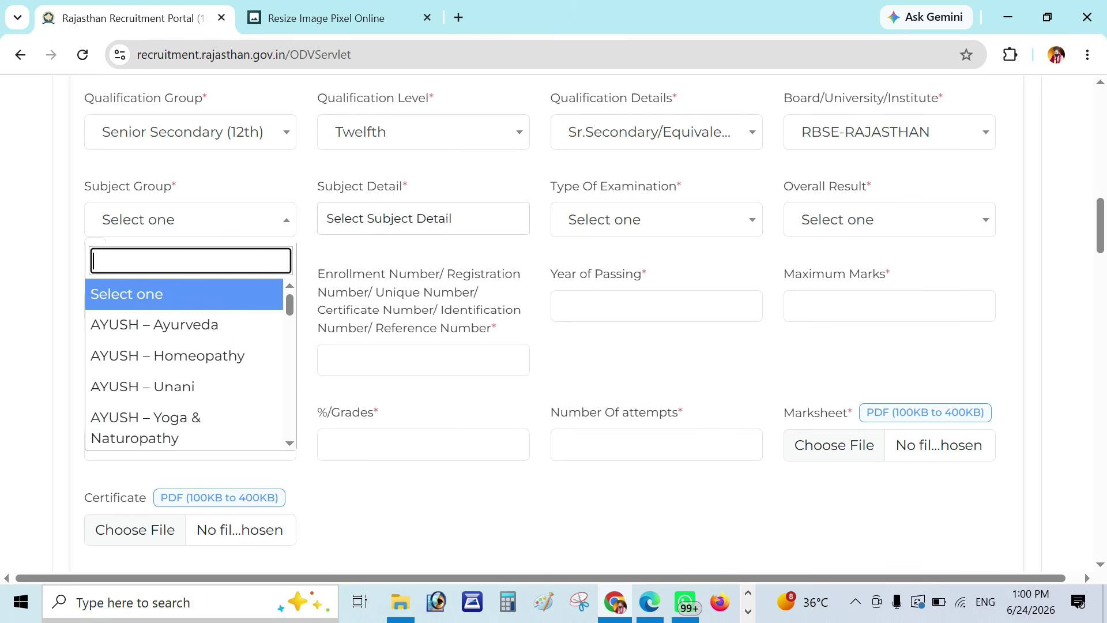
pyautogui.write('sc')
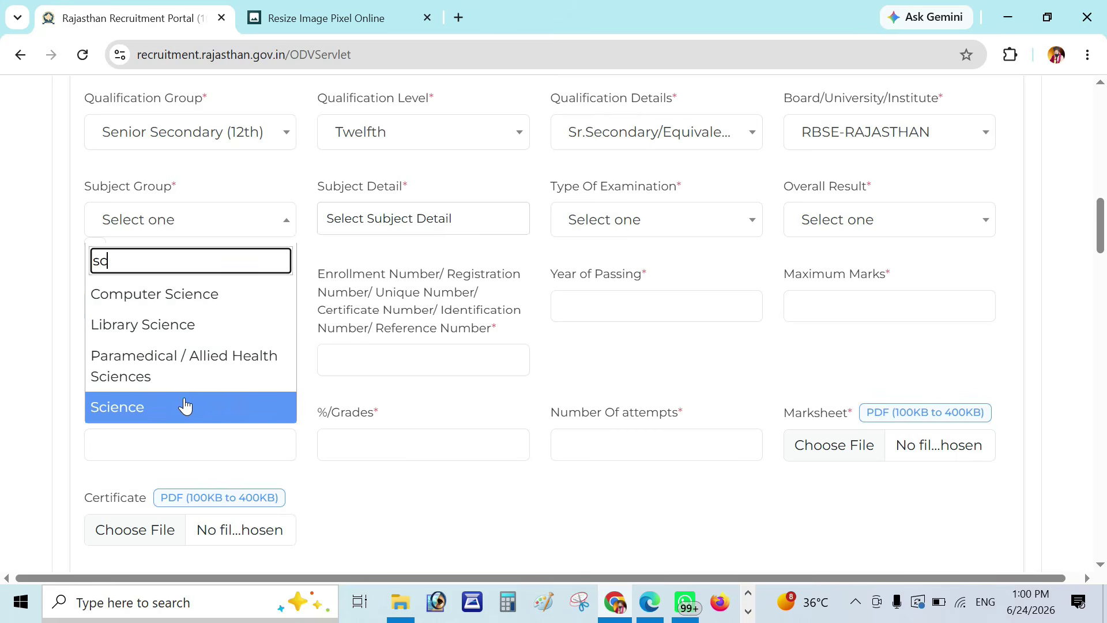
pyautogui.click(186, 406)
# Step: Tick Mathematics, Physics and Chemistry as the subjects
pyautogui.click(439, 219)
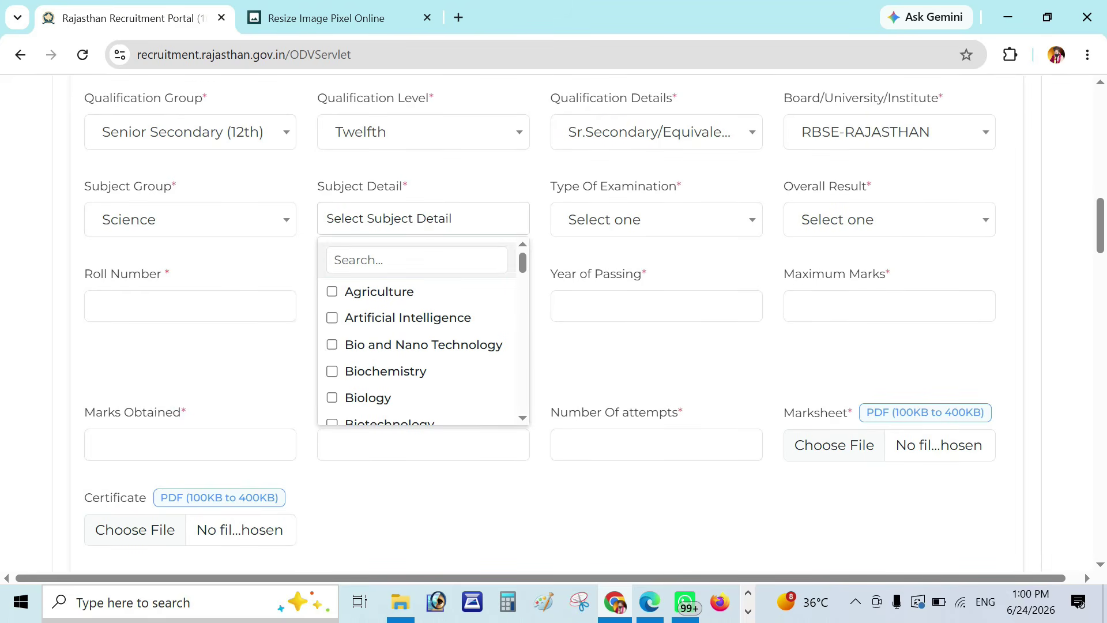
pyautogui.click(427, 254)
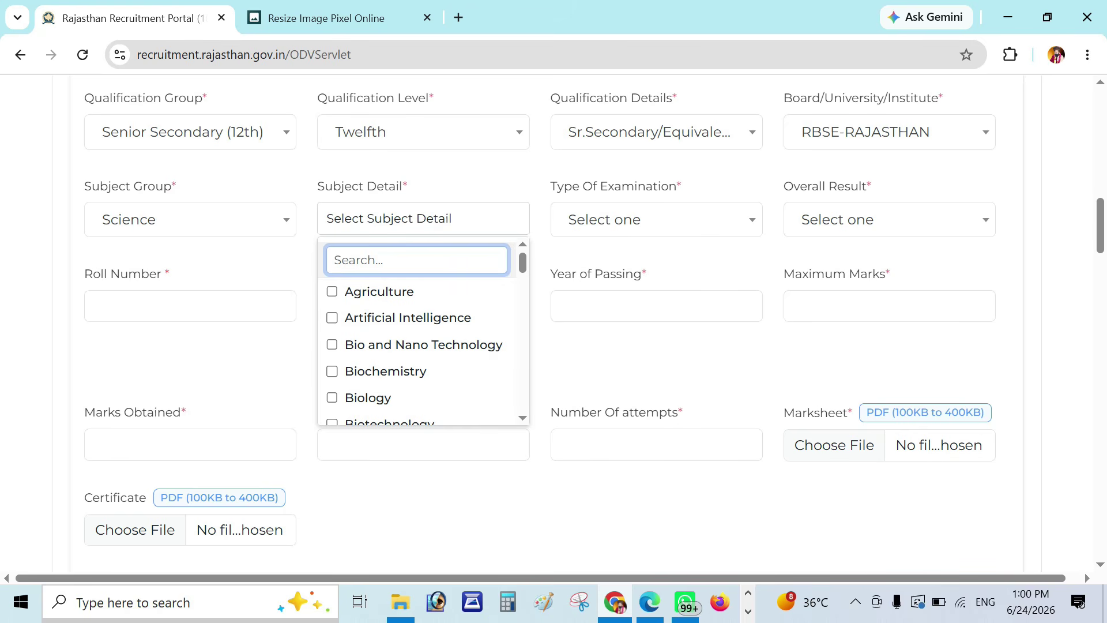
pyautogui.write('math')
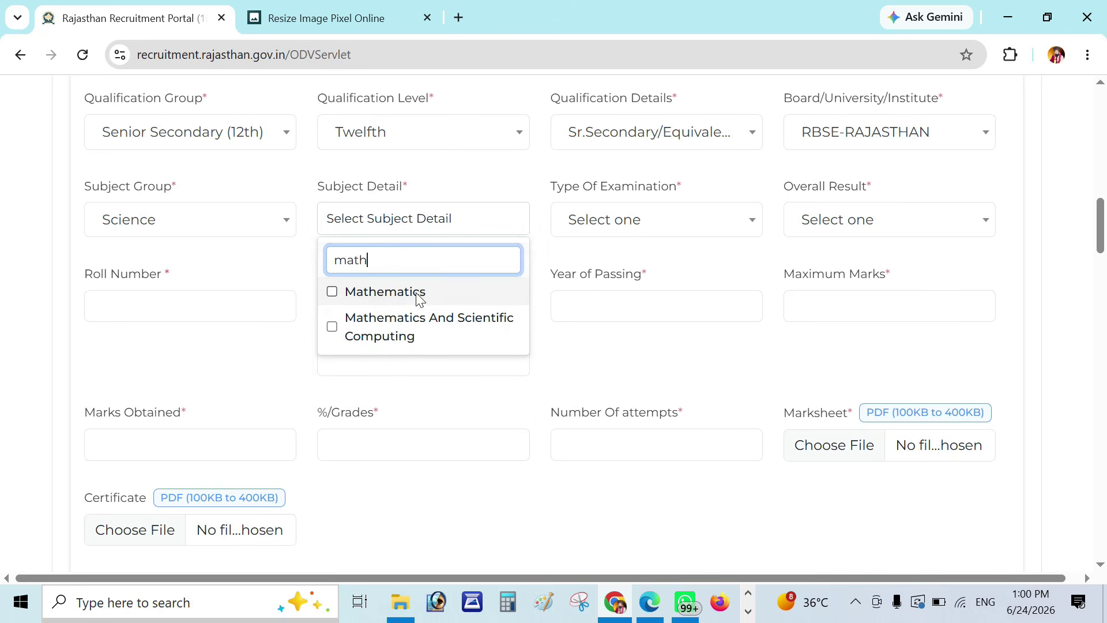
pyautogui.click(364, 294)
pyautogui.doubleClick(377, 263)
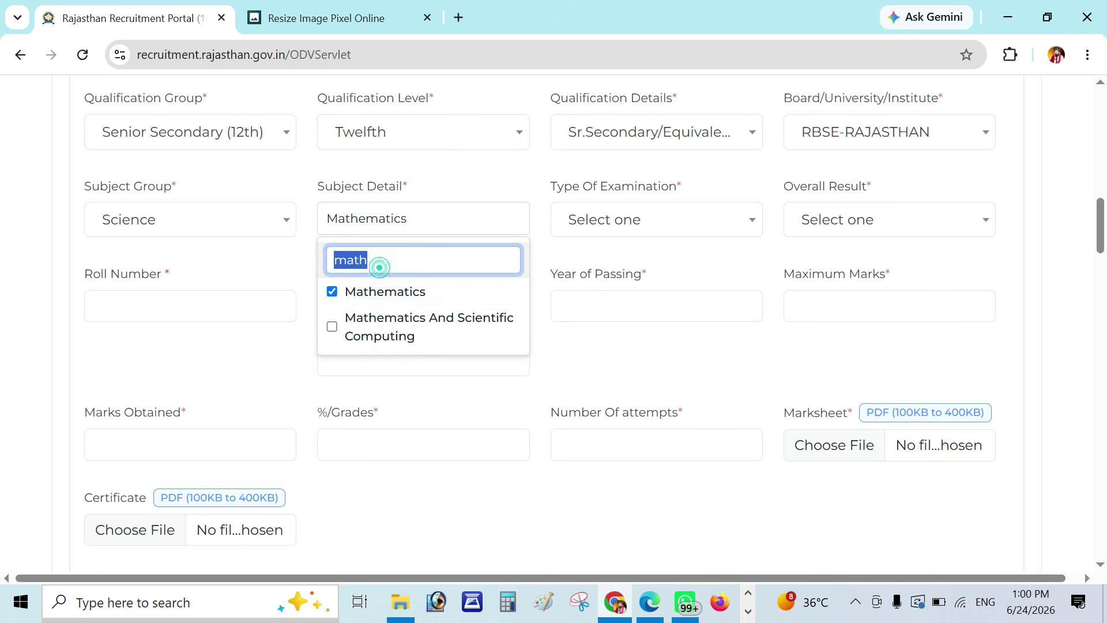
pyautogui.press('BackSpace')
pyautogui.write('phy')
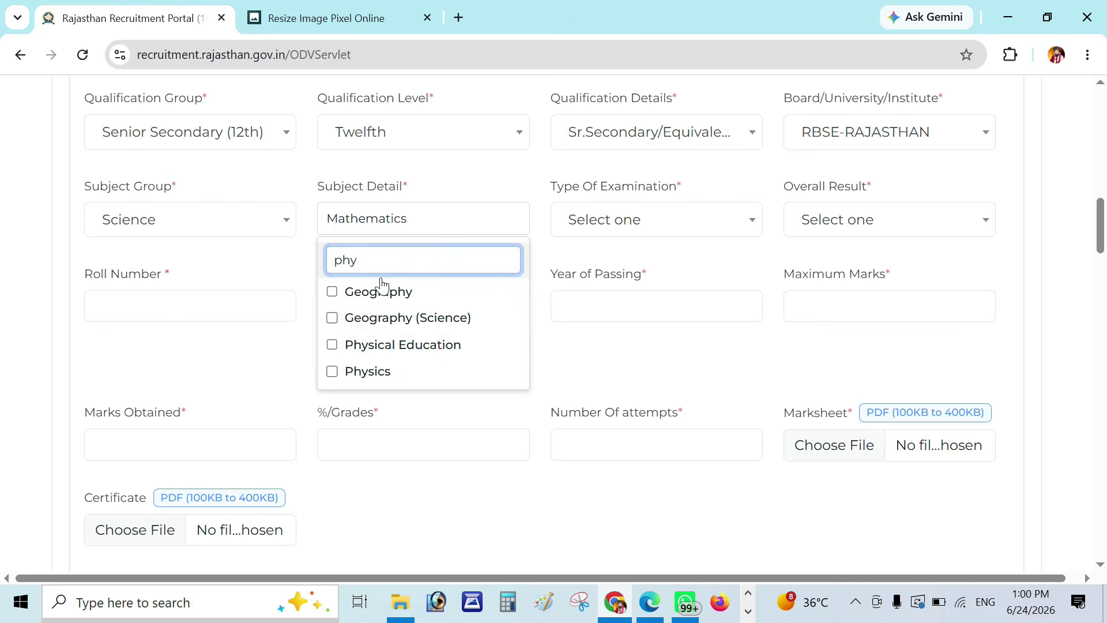
pyautogui.click(376, 372)
pyautogui.write('cg')
pyautogui.press('BackSpace')
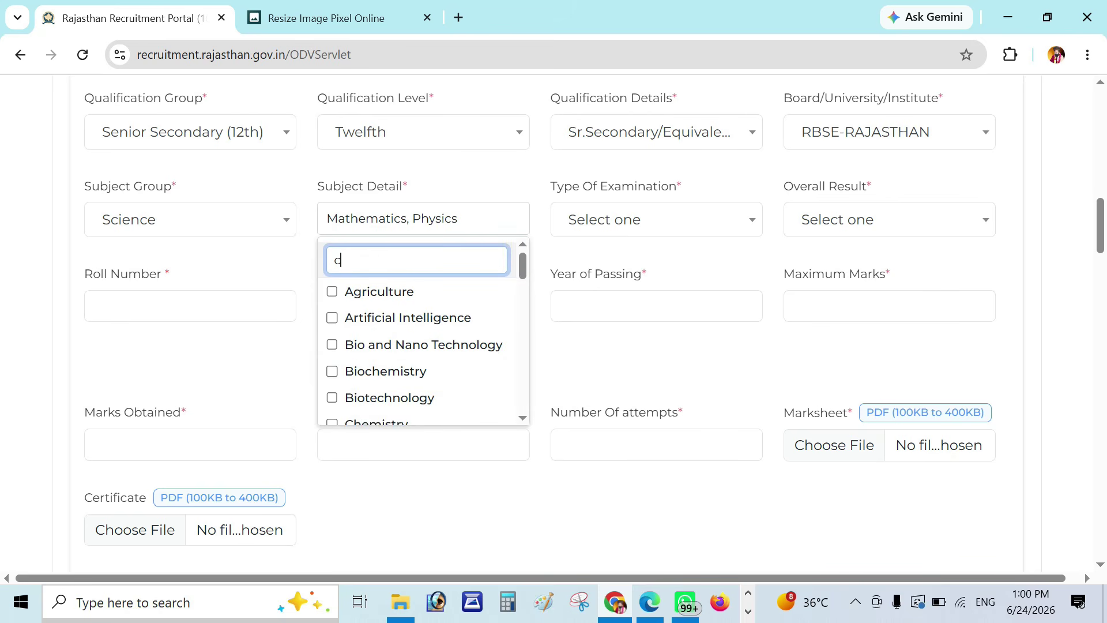
pyautogui.write('h')
pyautogui.click(375, 372)
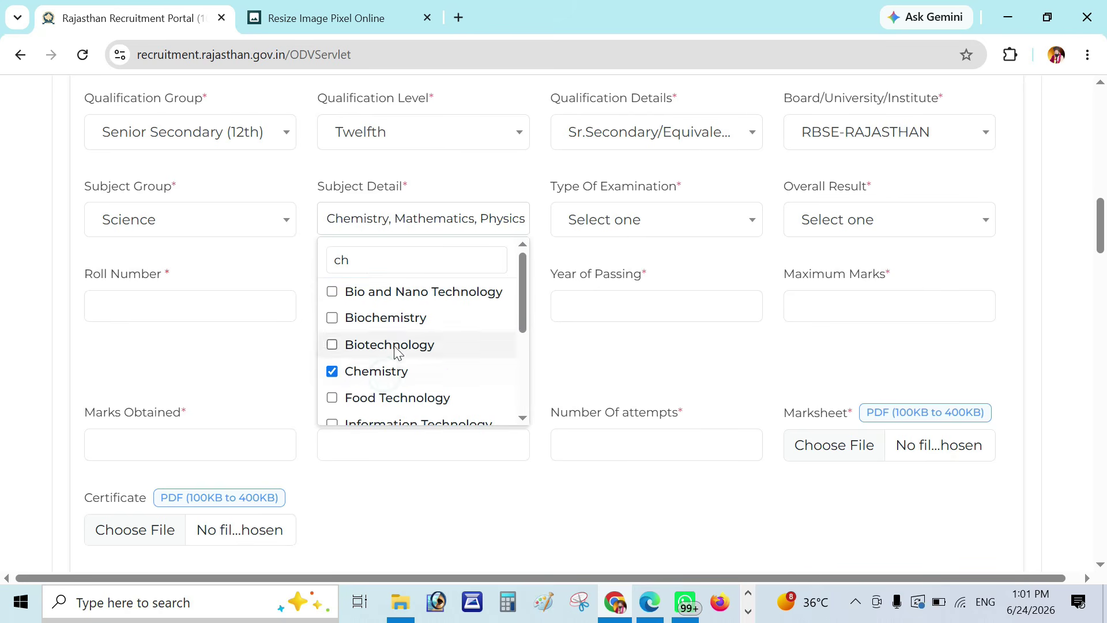
# Step: Switch the subject group to Arts and tick Geography, Political Science and History
pyautogui.click(249, 222)
pyautogui.write('a')
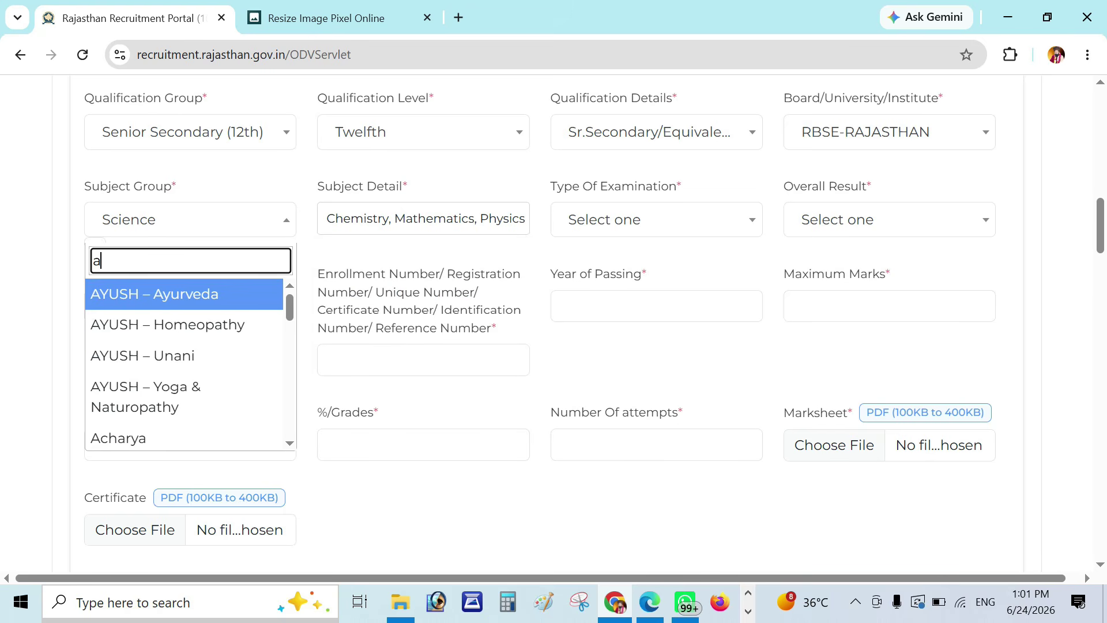
pyautogui.write('rt')
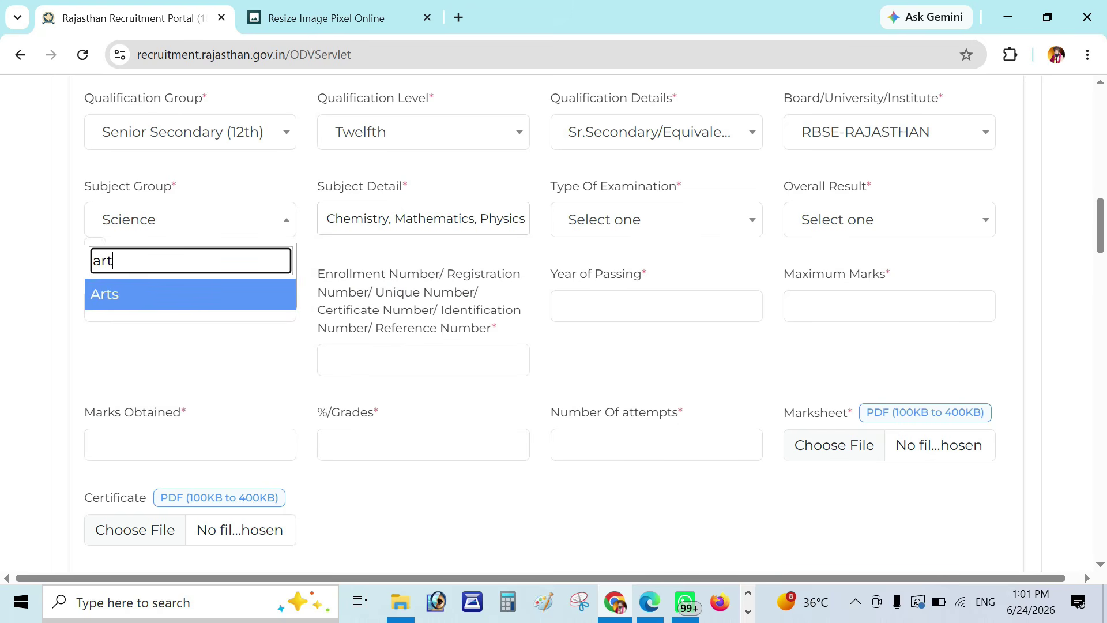
pyautogui.click(191, 295)
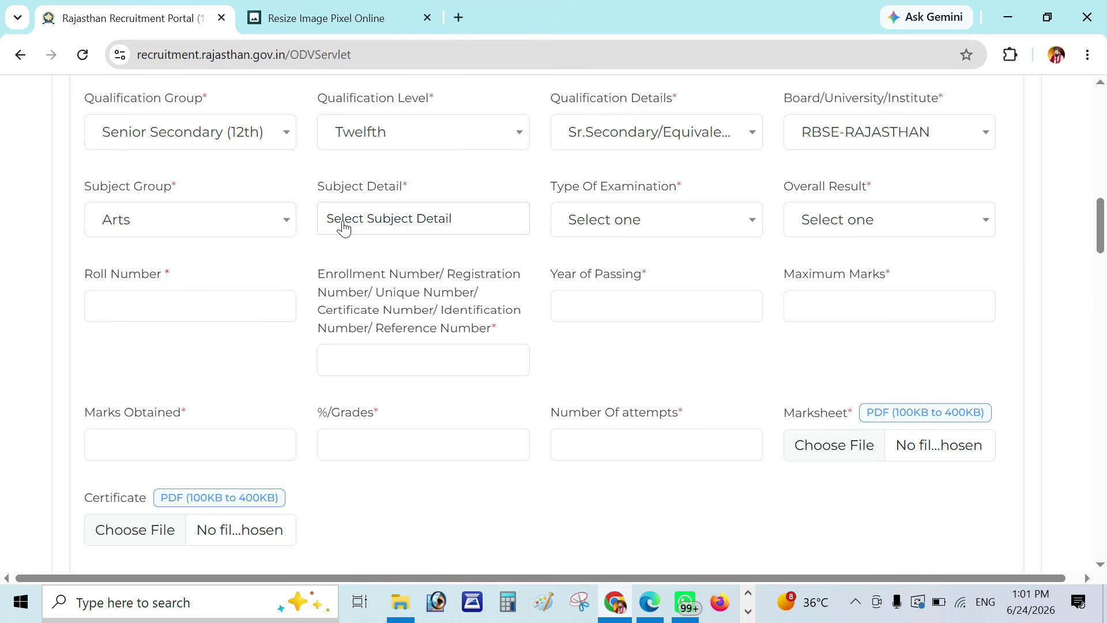
pyautogui.click(368, 218)
pyautogui.click(369, 259)
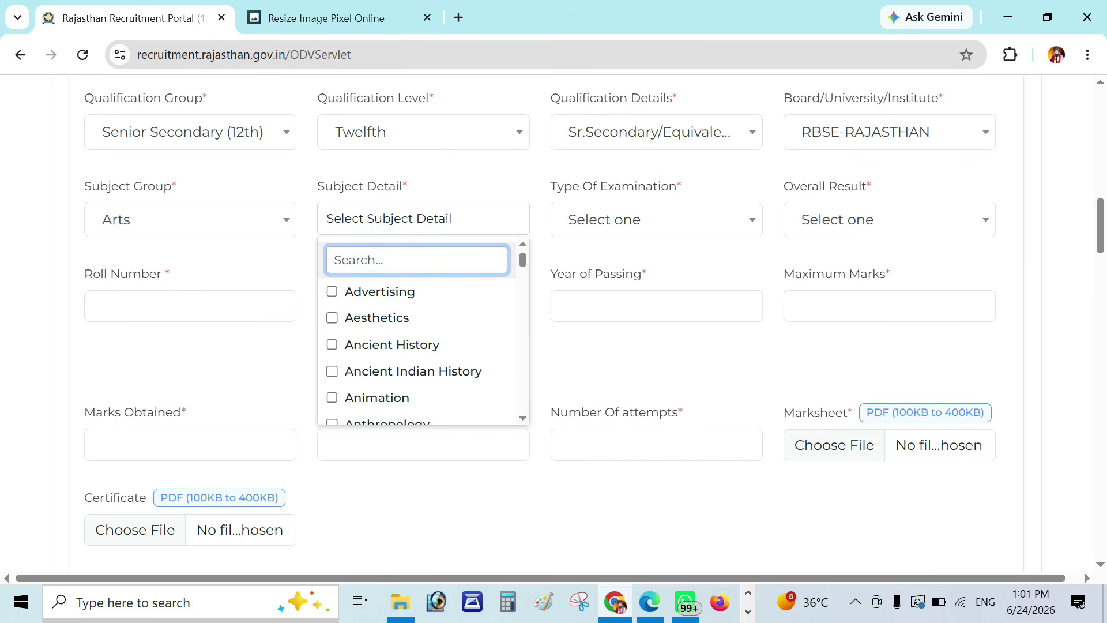
pyautogui.write('ge')
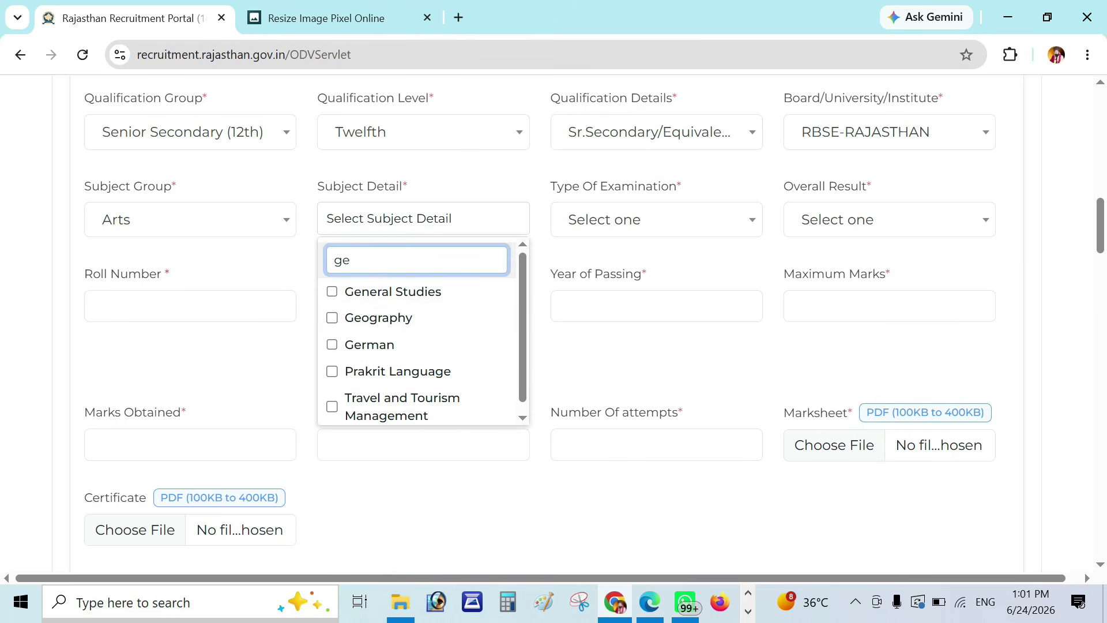
pyautogui.click(390, 317)
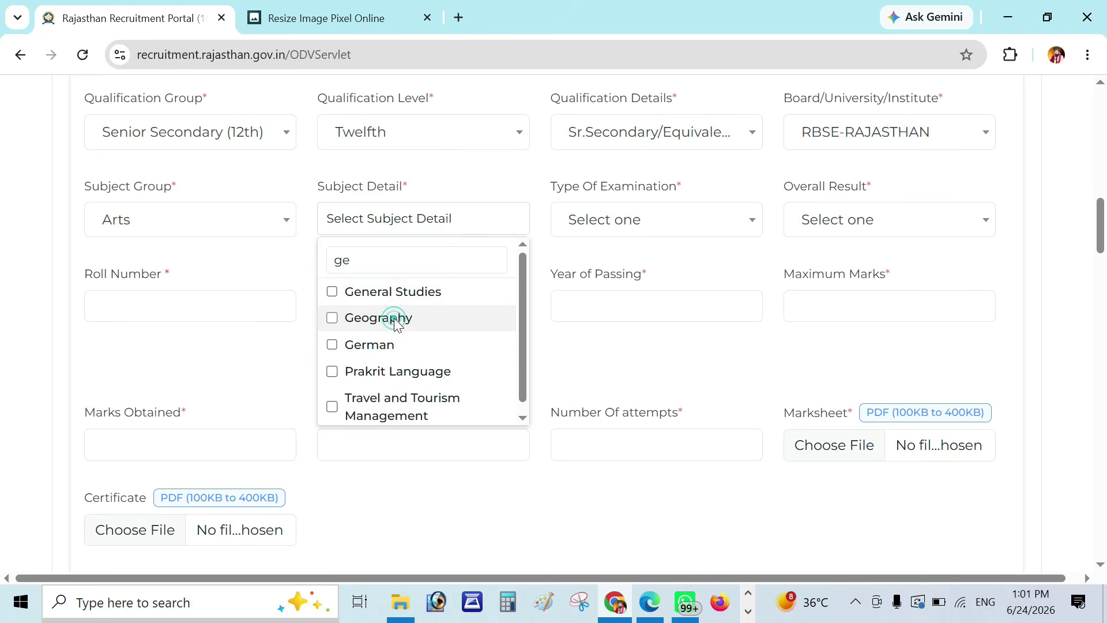
pyautogui.doubleClick(396, 266)
pyautogui.write('po')
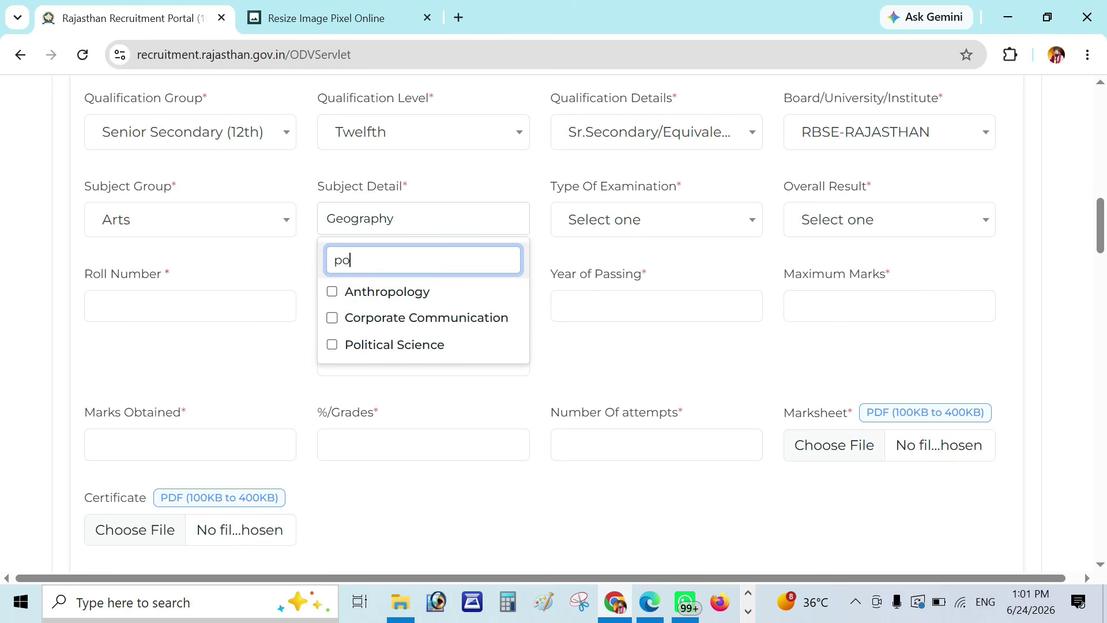
pyautogui.click(420, 346)
pyautogui.doubleClick(409, 258)
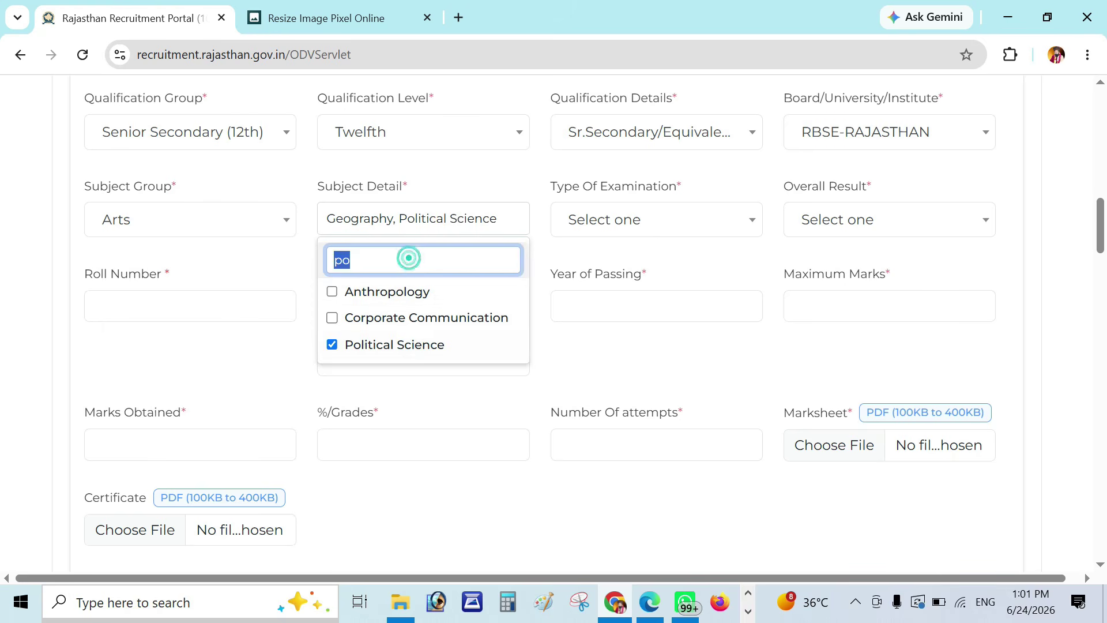
pyautogui.write('his')
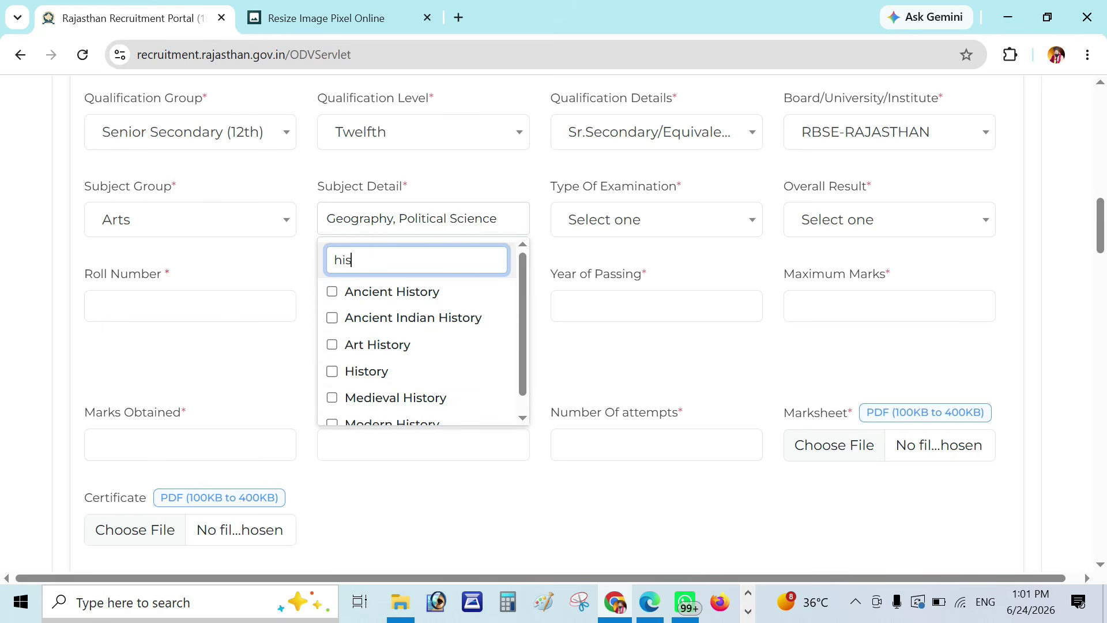
pyautogui.click(382, 372)
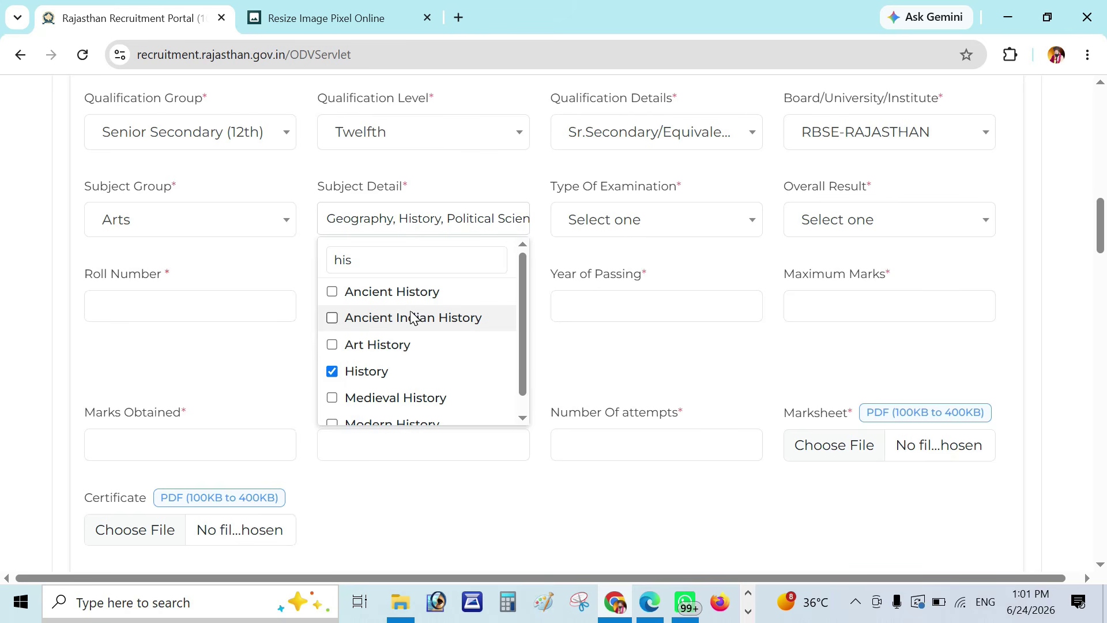
pyautogui.click(637, 226)
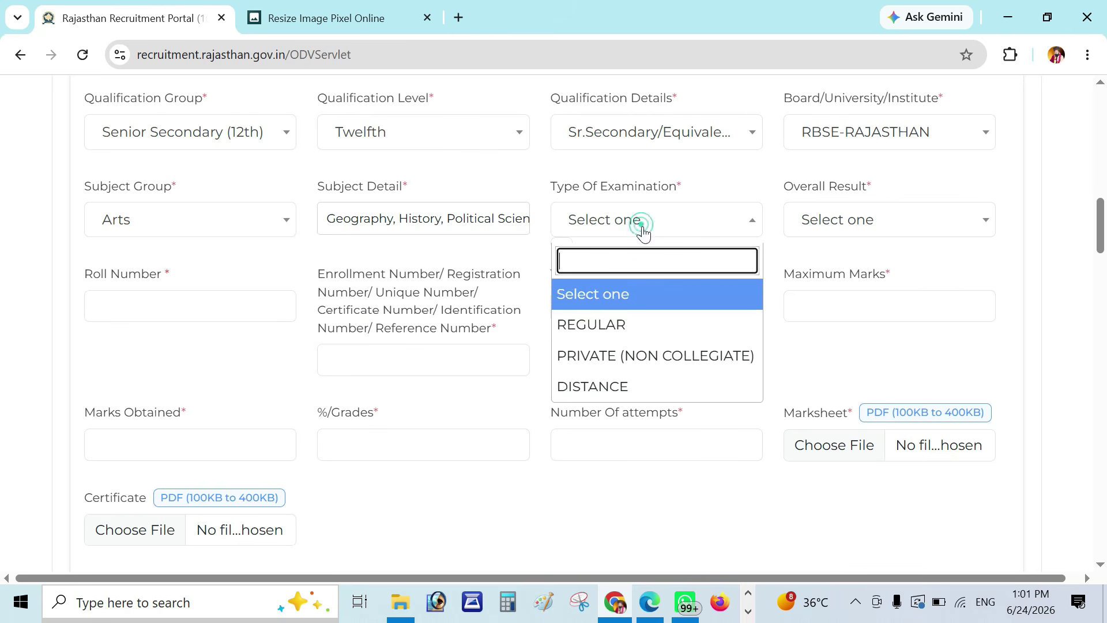
# Step: Set examination type REGULAR, overall result Percentage, and 1 attempt for the 12th entry
pyautogui.click(618, 334)
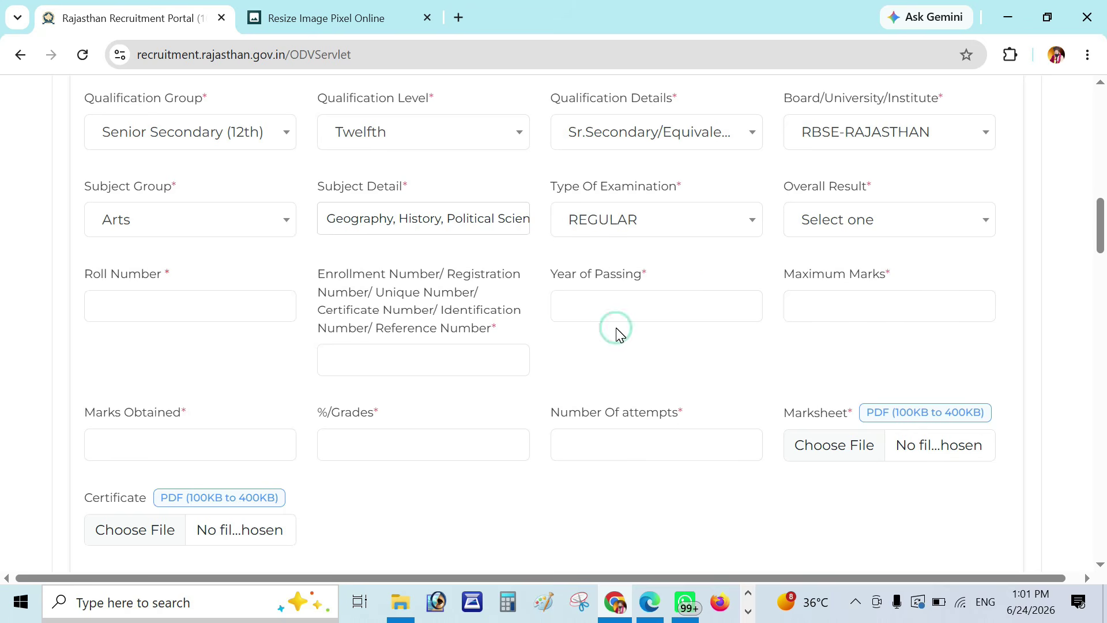
pyautogui.click(875, 225)
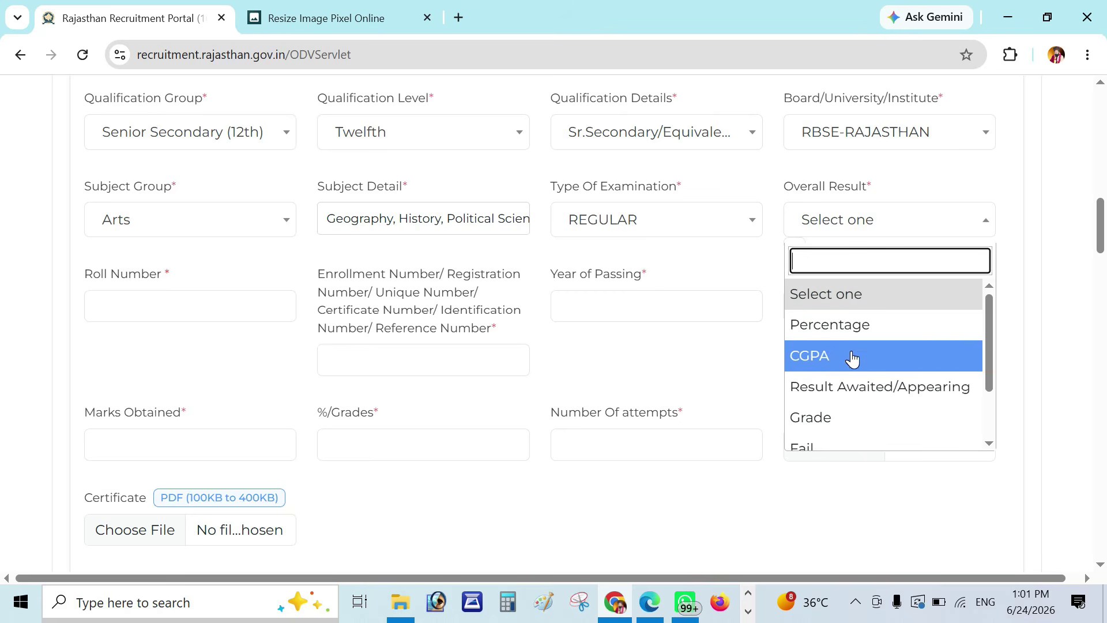
pyautogui.click(861, 326)
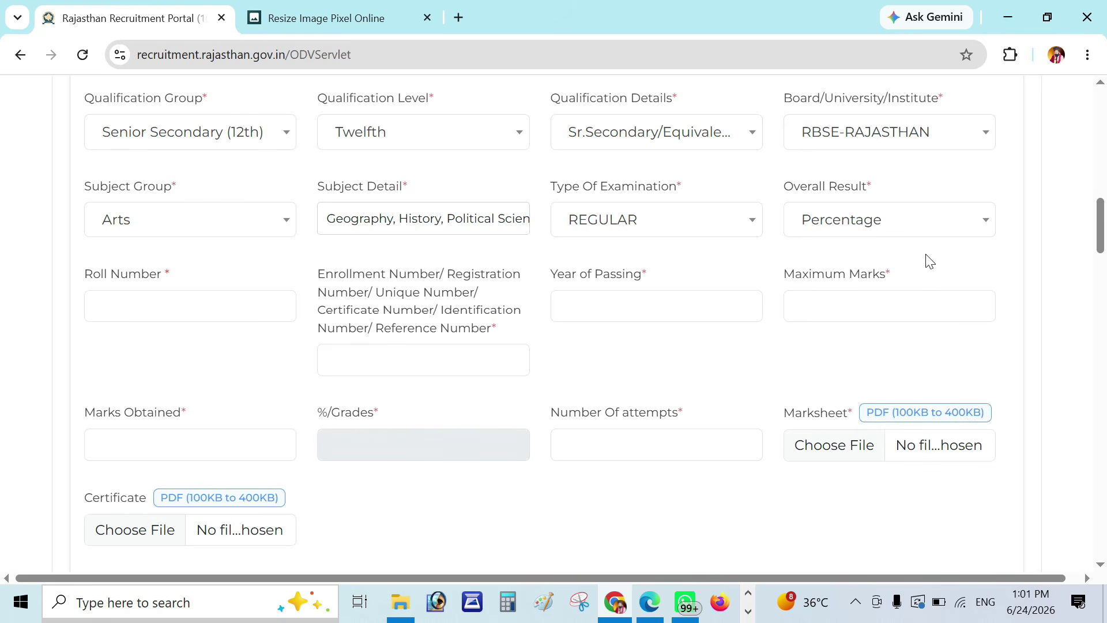
pyautogui.click(214, 308)
pyautogui.click(443, 359)
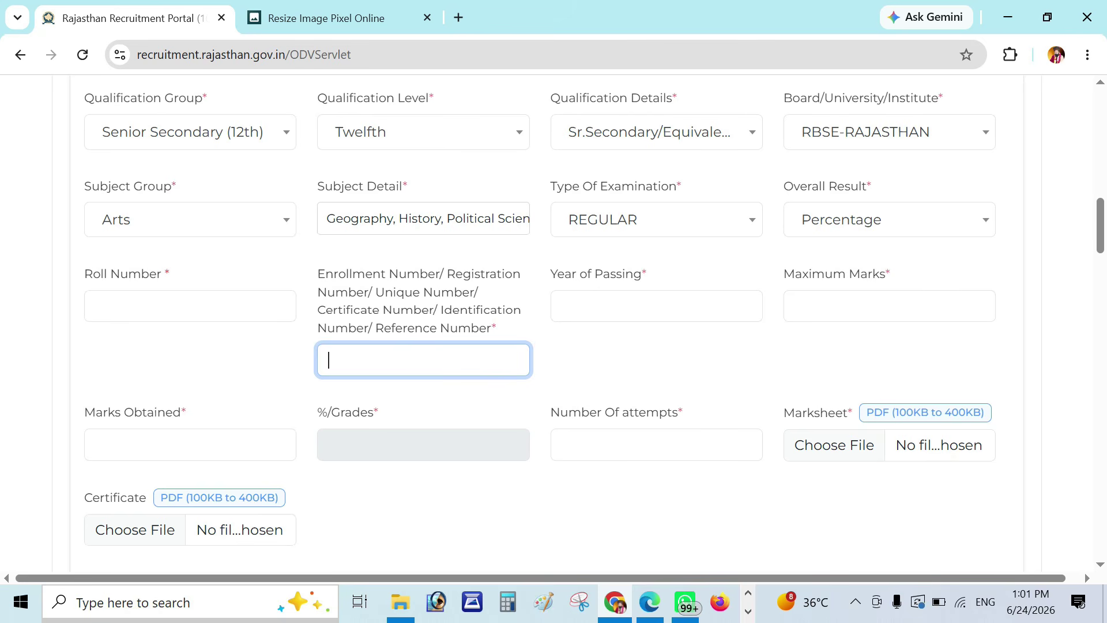
pyautogui.click(608, 299)
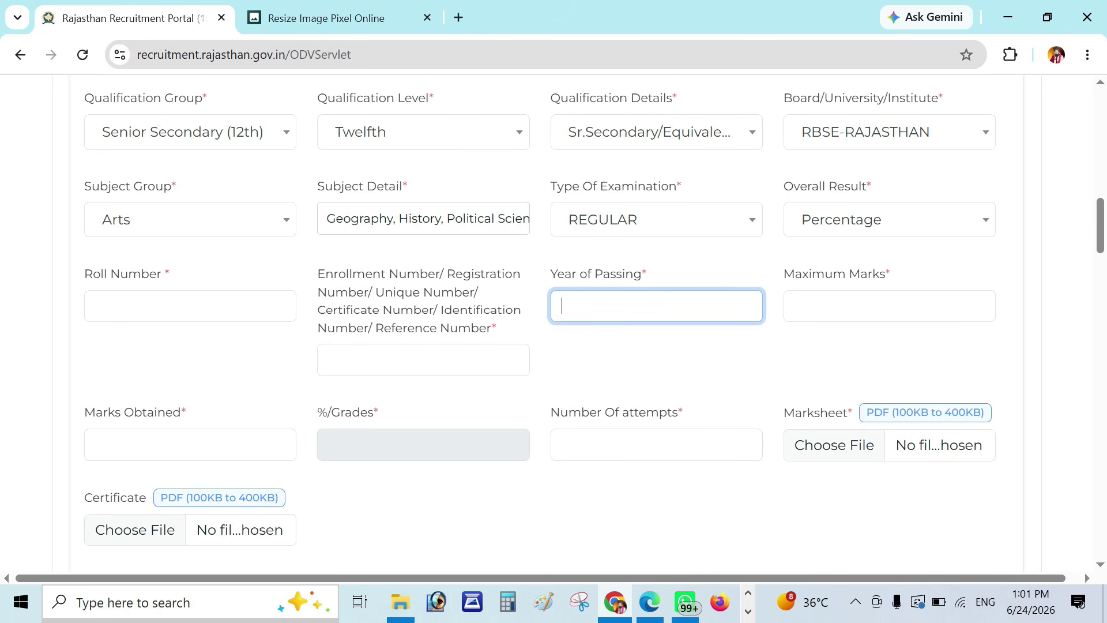
pyautogui.click(829, 305)
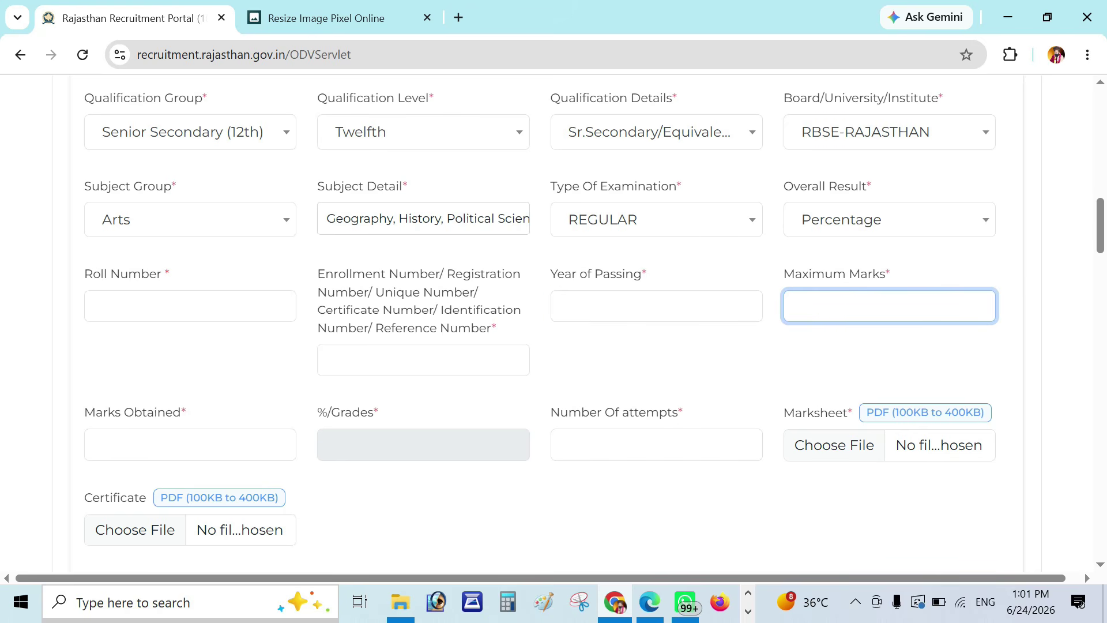
pyautogui.scroll(-3, 1093, 228)
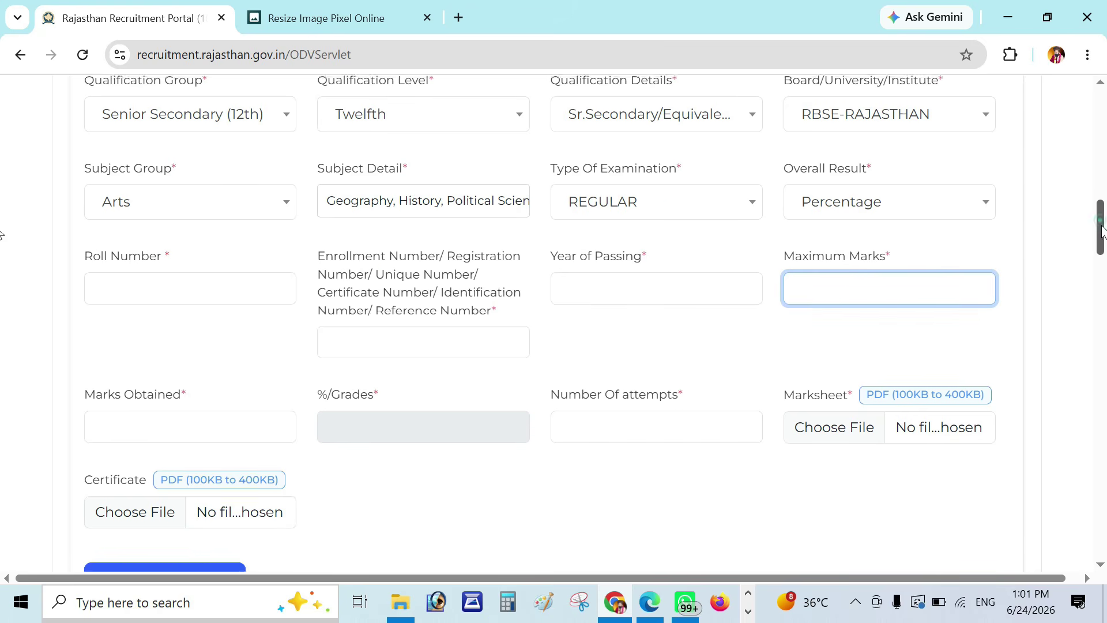
pyautogui.click(233, 255)
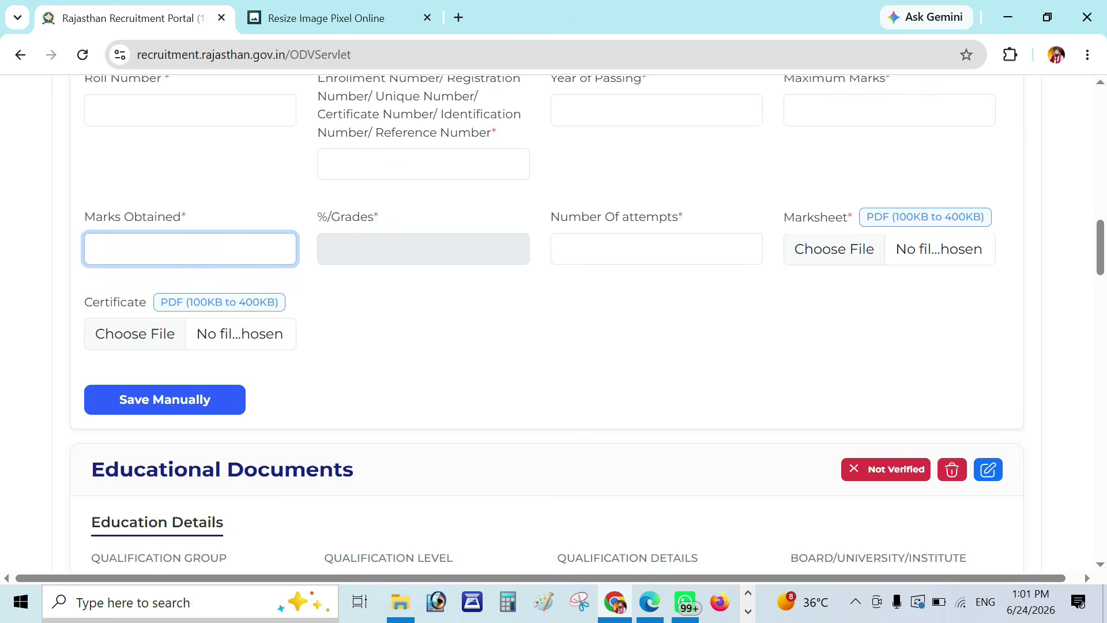
pyautogui.click(596, 249)
pyautogui.write('1')
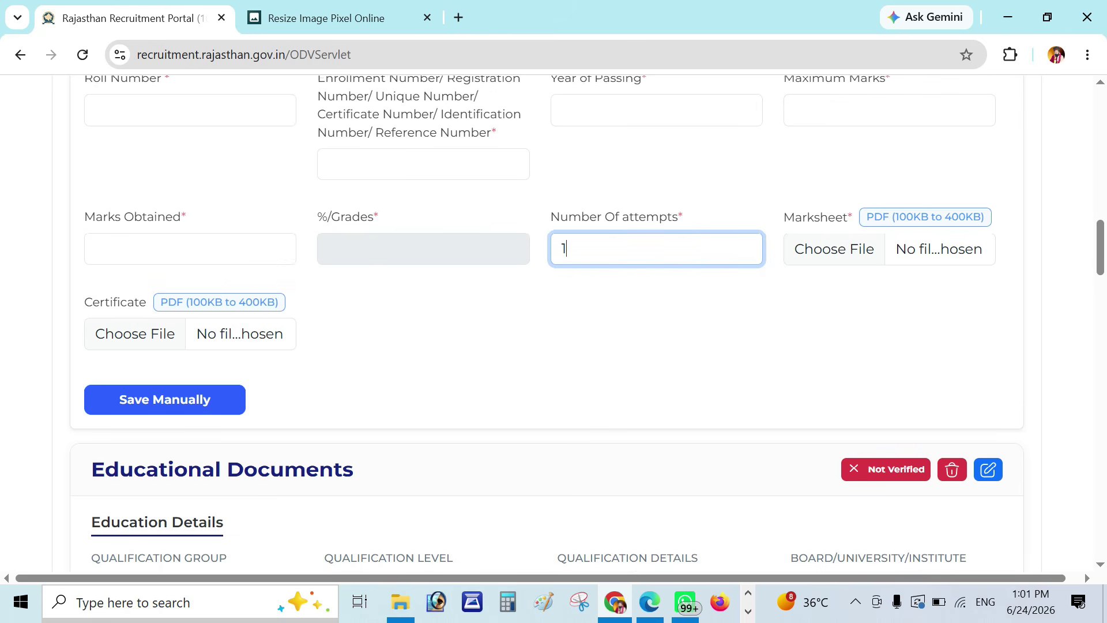
# Step: Cancel the marksheet upload and add another educational documents entry
pyautogui.click(805, 242)
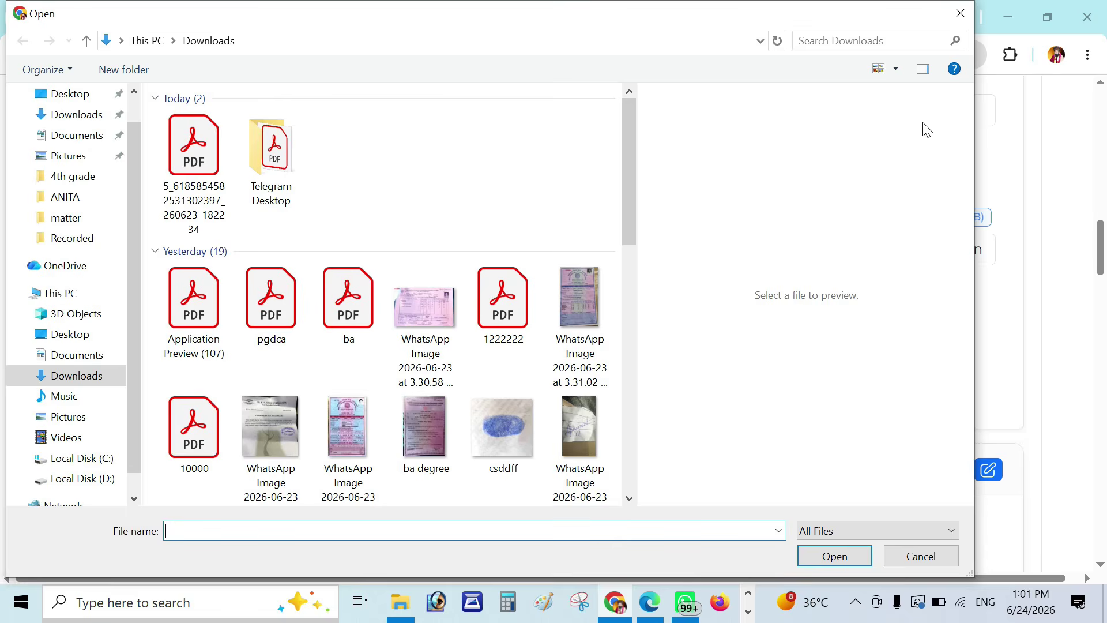
pyautogui.click(964, 20)
pyautogui.moveTo(1100, 248); pyautogui.dragTo(1091, 216)
pyautogui.click(202, 421)
pyautogui.click(215, 263)
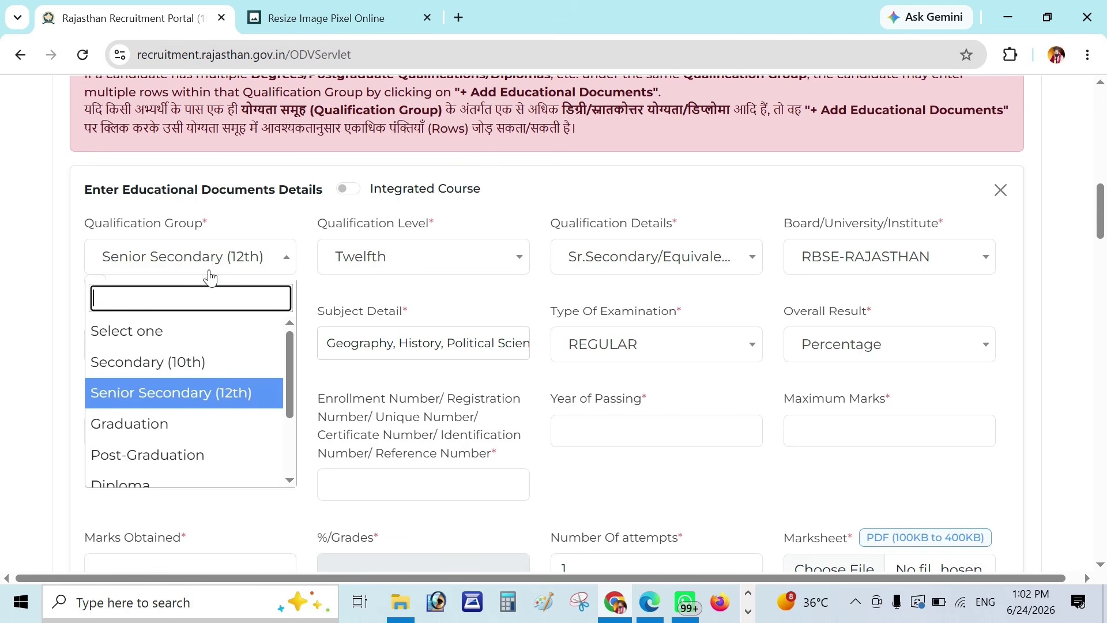
# Step: Fill a Certificate entry: Certificates Courses, the Rajasthan state course, Vardhman Mahaveer Open University
pyautogui.write('cer')
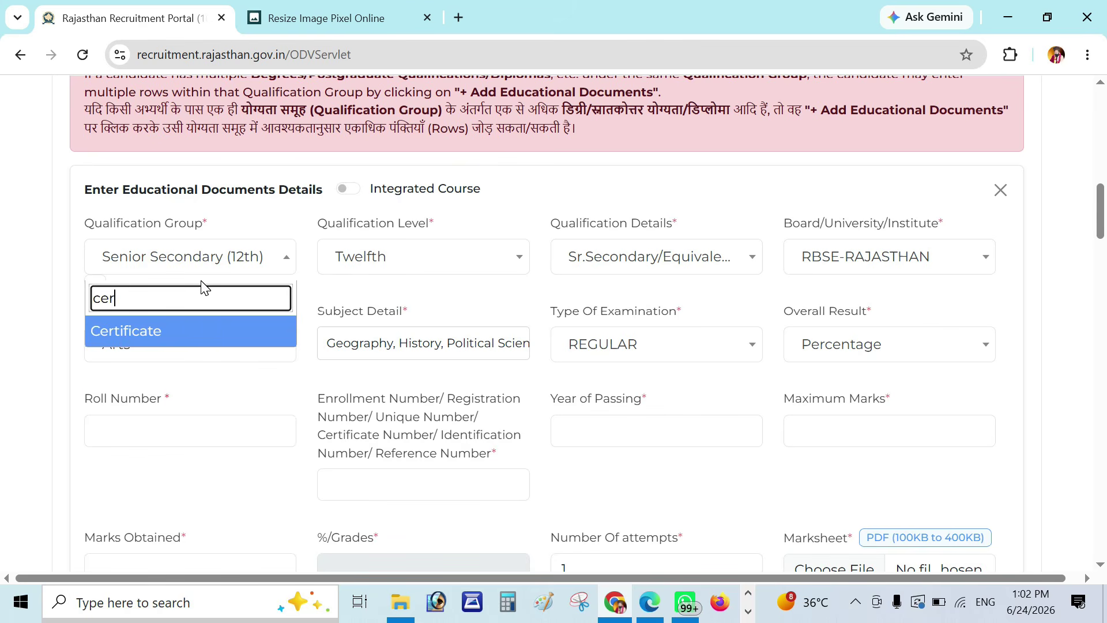
pyautogui.click(152, 333)
pyautogui.click(410, 262)
pyautogui.click(415, 362)
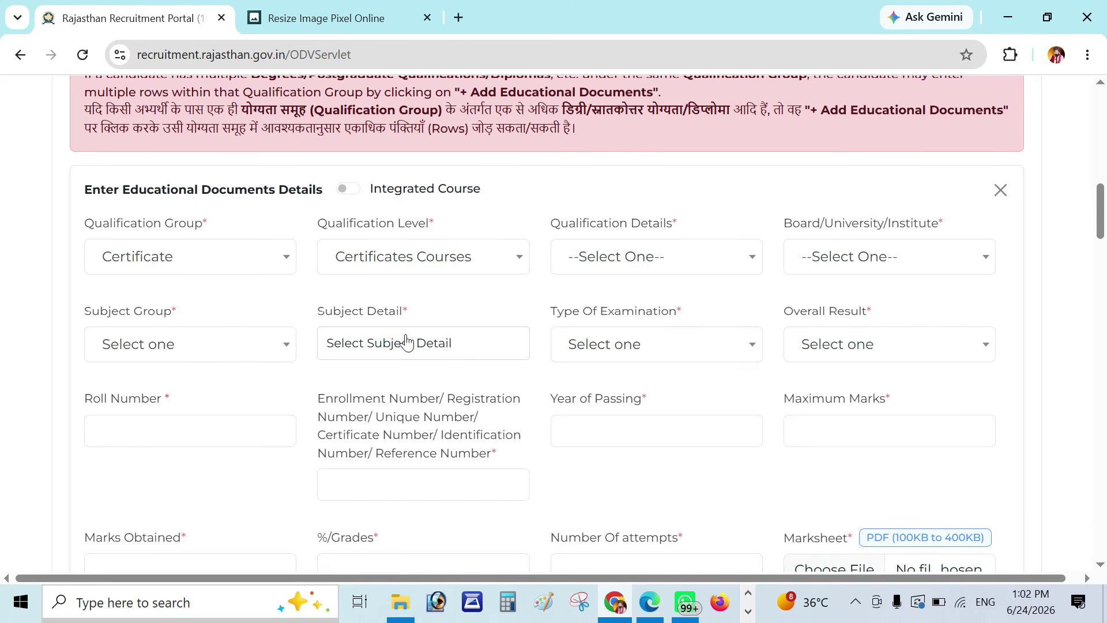
pyautogui.click(630, 276)
pyautogui.write('rsc')
pyautogui.click(671, 360)
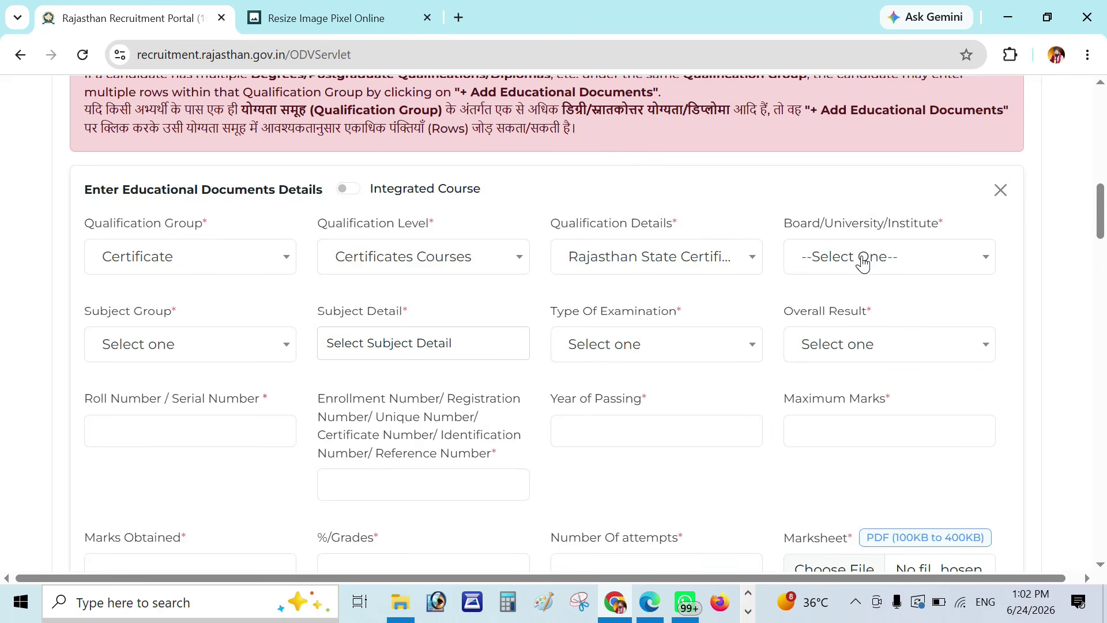
pyautogui.click(863, 261)
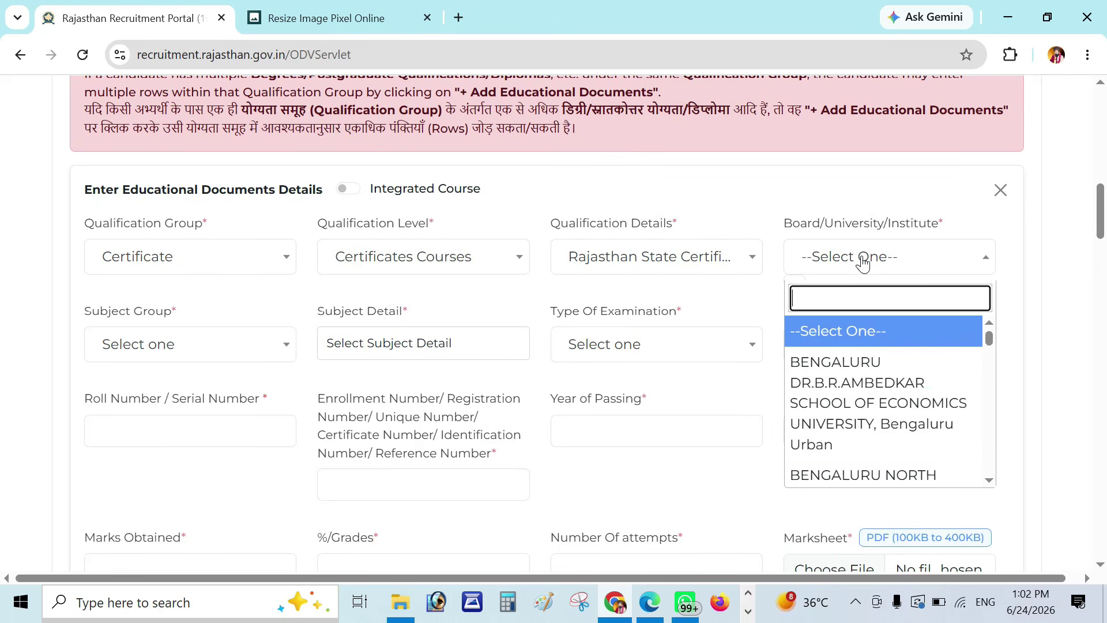
pyautogui.write('var')
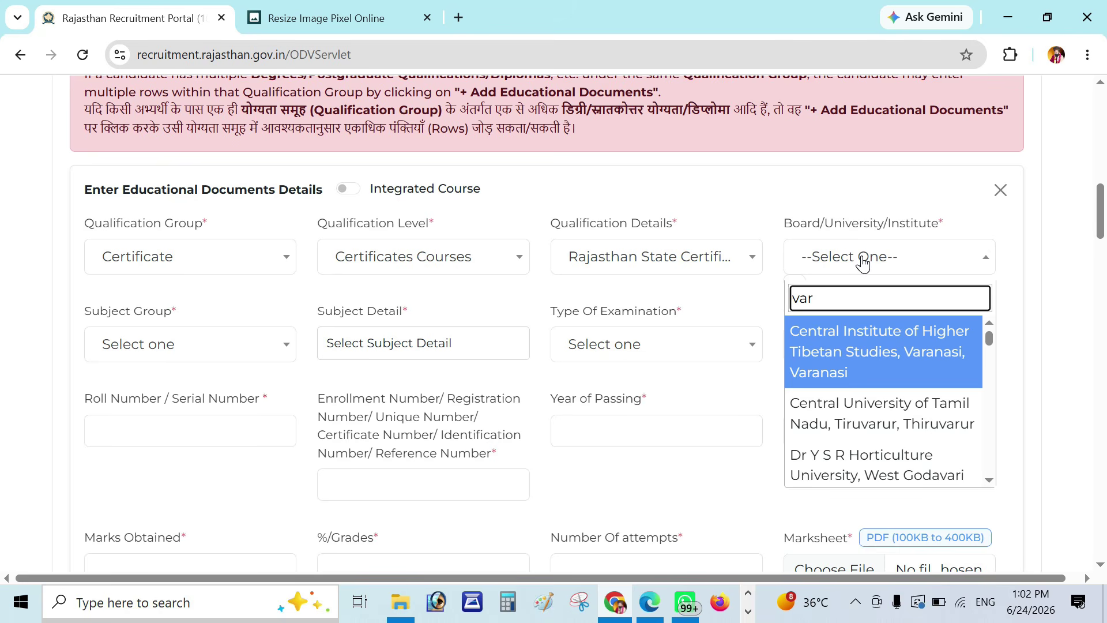
pyautogui.write('d')
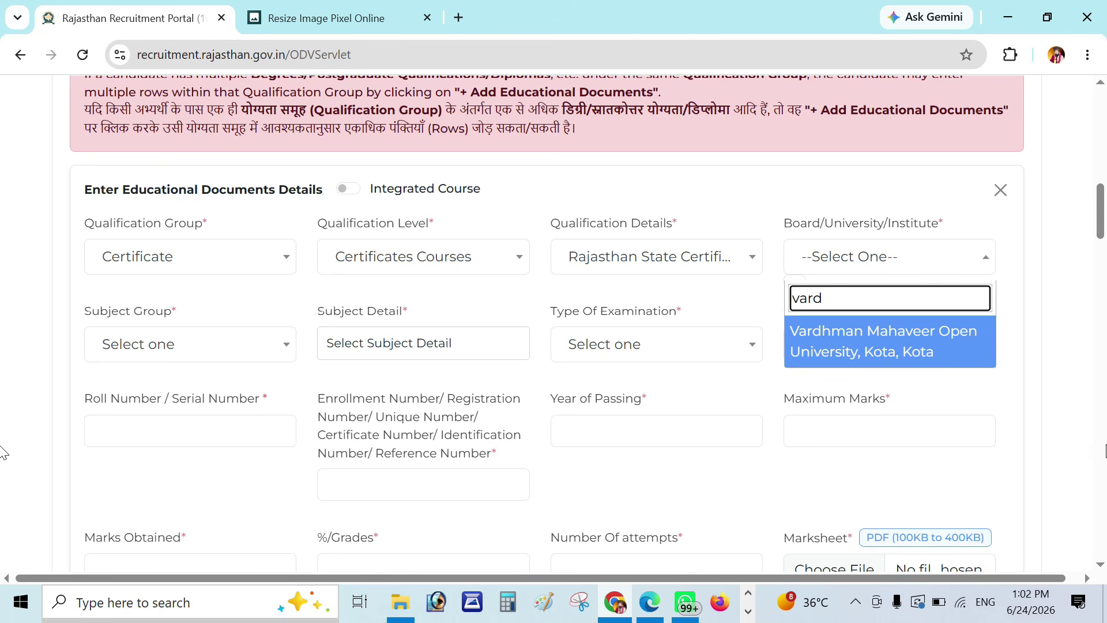
pyautogui.click(888, 350)
# Step: Mark subject group and subject detail Not Applicable, with REGULAR examination type
pyautogui.click(205, 347)
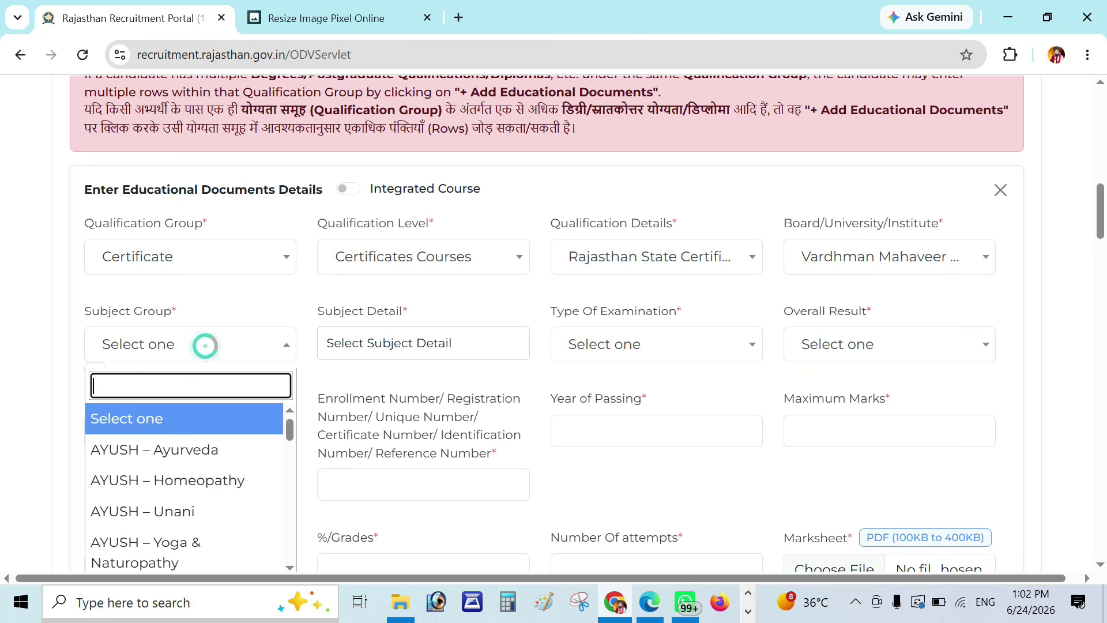
pyautogui.write('not')
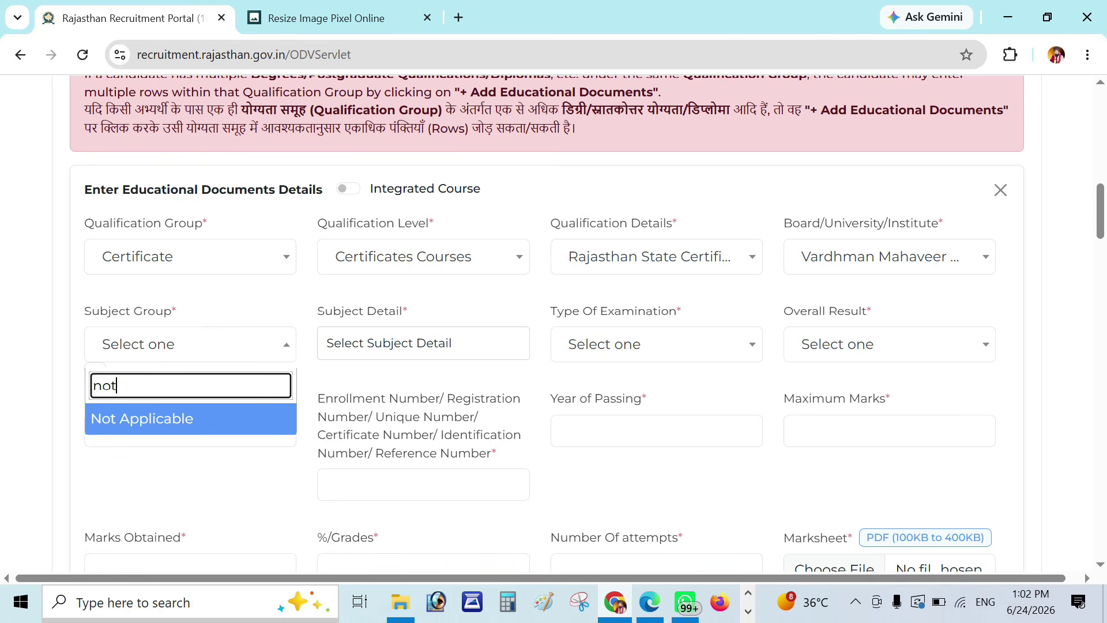
pyautogui.press('Return')
pyautogui.click(346, 349)
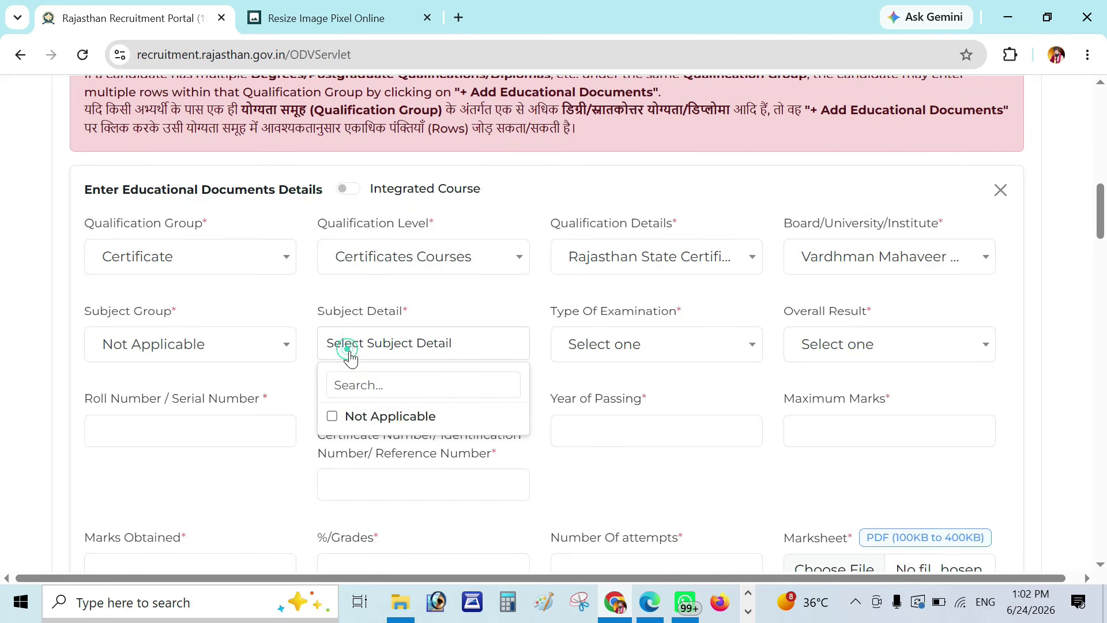
pyautogui.click(373, 421)
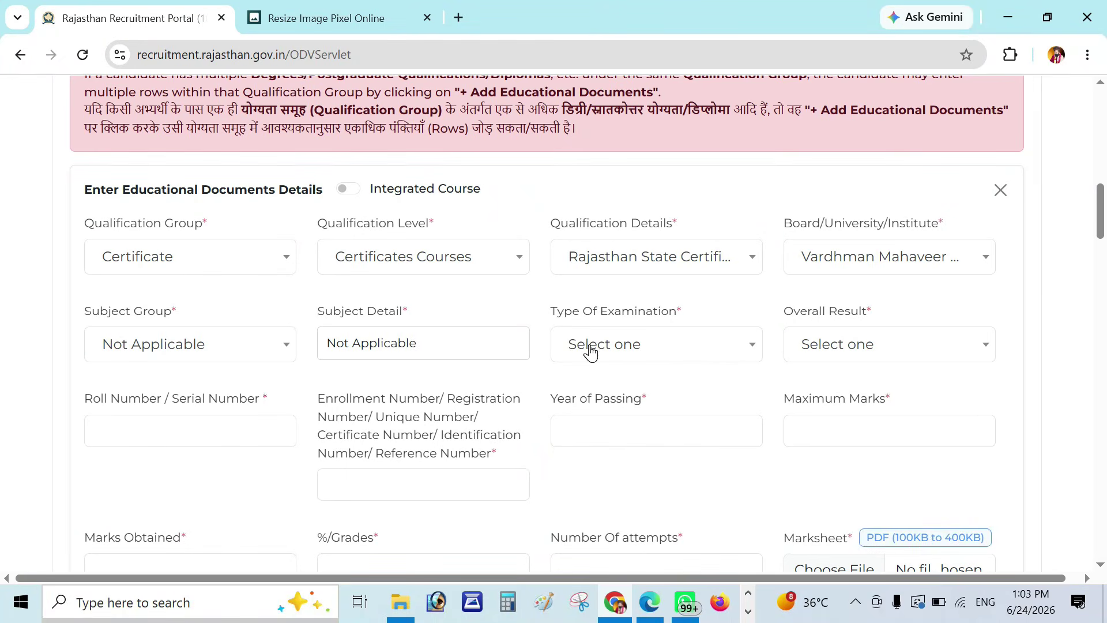
pyautogui.click(617, 358)
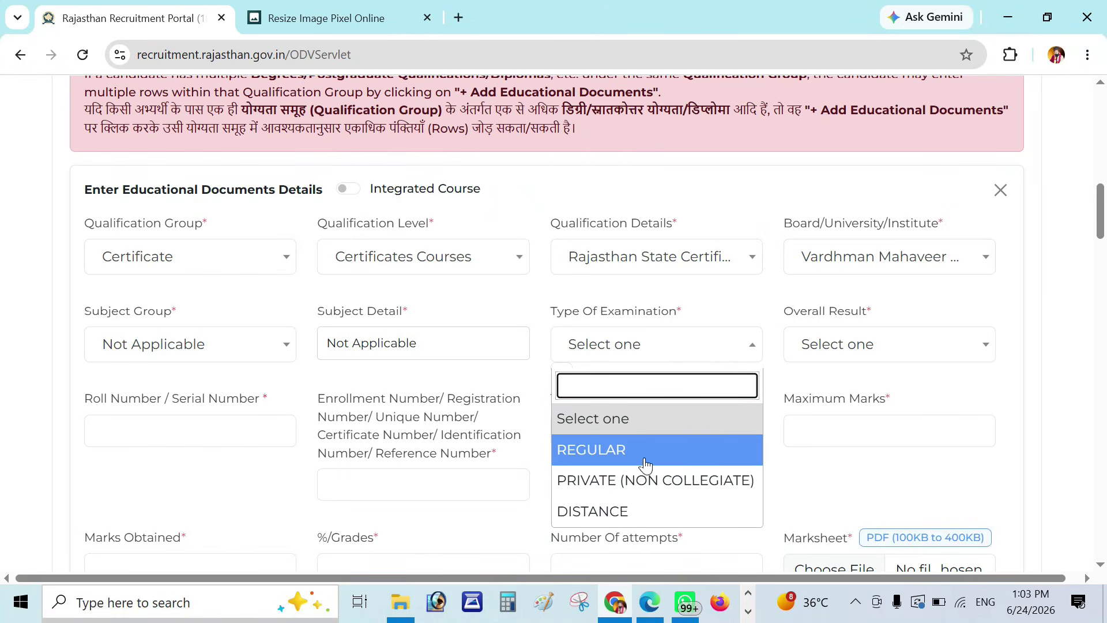
pyautogui.click(682, 457)
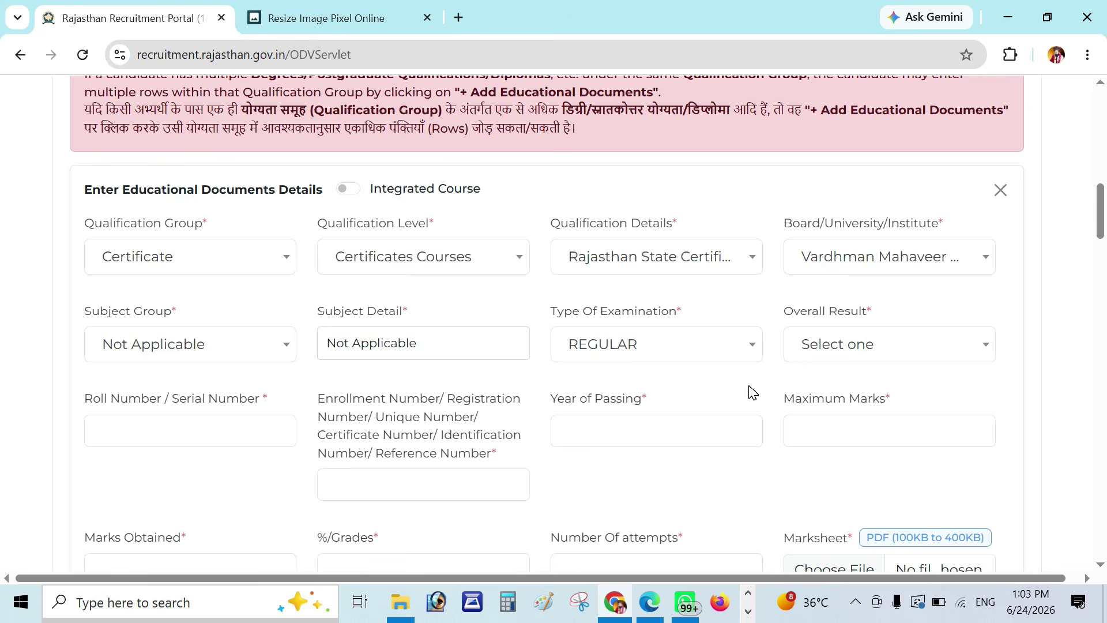
pyautogui.click(811, 352)
# Step: Record a Percentage result: maximum marks 100, 56 obtained, one attempt
pyautogui.click(854, 454)
pyautogui.click(217, 431)
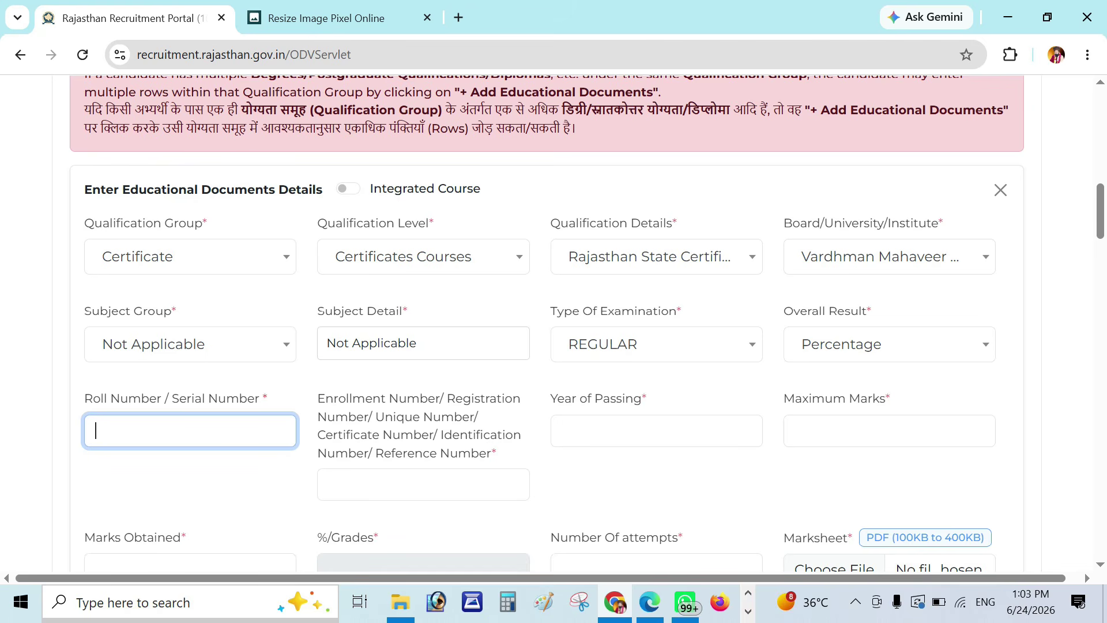
pyautogui.click(338, 477)
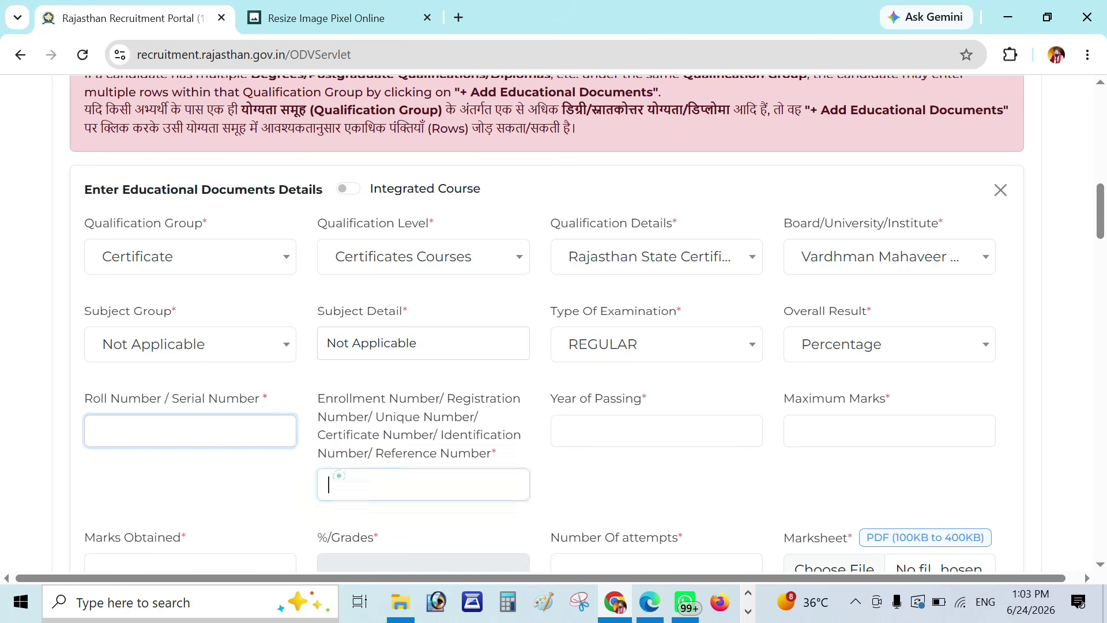
pyautogui.click(630, 432)
pyautogui.moveTo(1099, 209); pyautogui.dragTo(1099, 233)
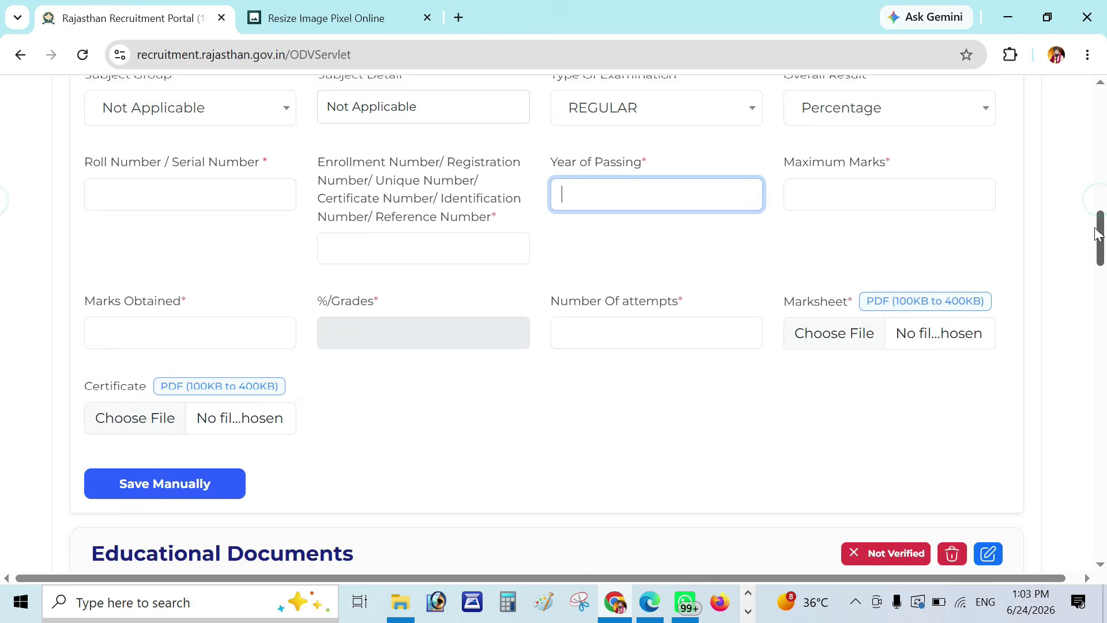
pyautogui.click(912, 200)
pyautogui.write('100')
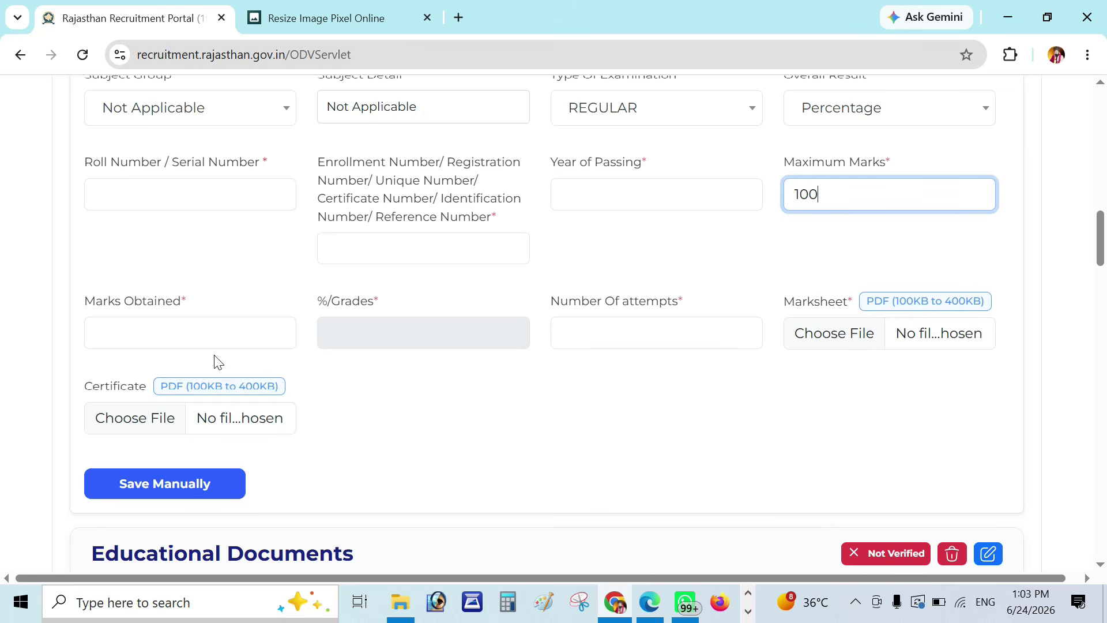
pyautogui.click(213, 343)
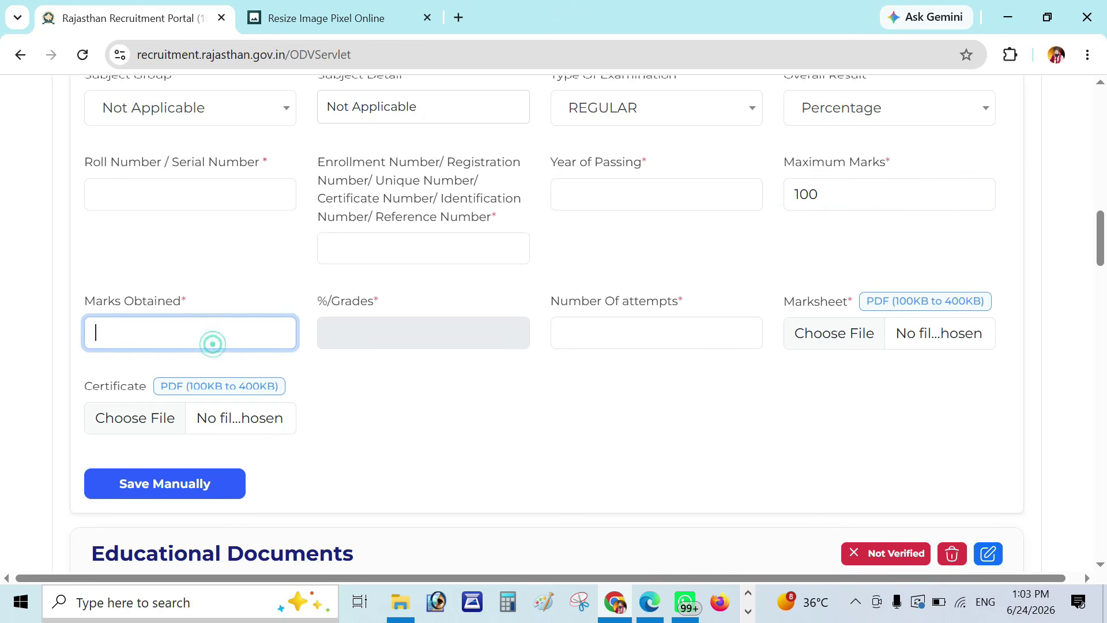
pyautogui.write('56')
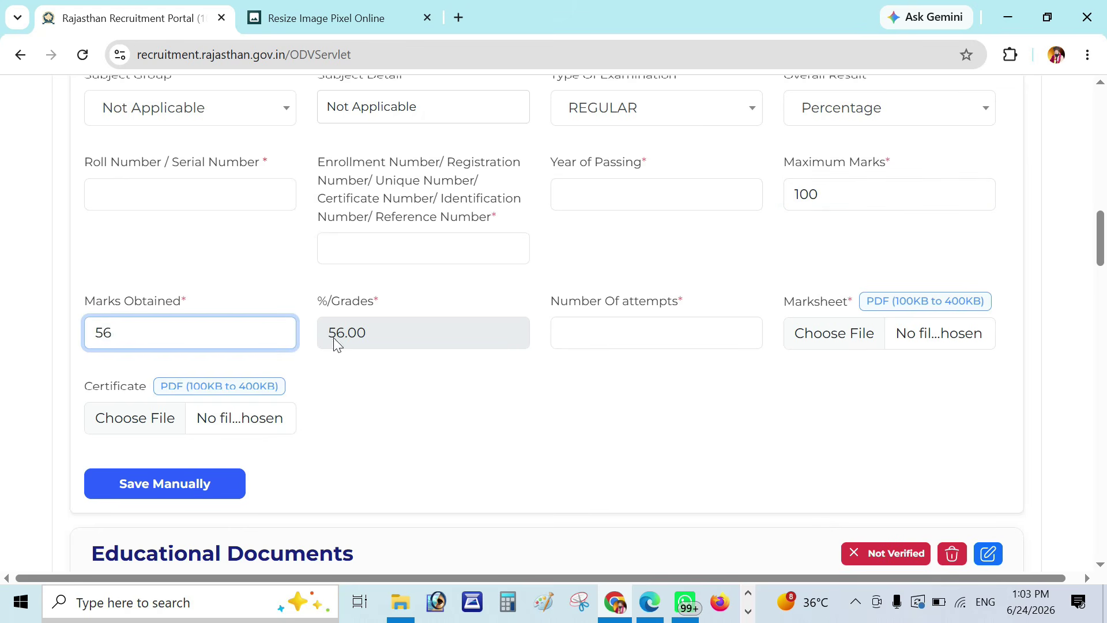
pyautogui.click(615, 332)
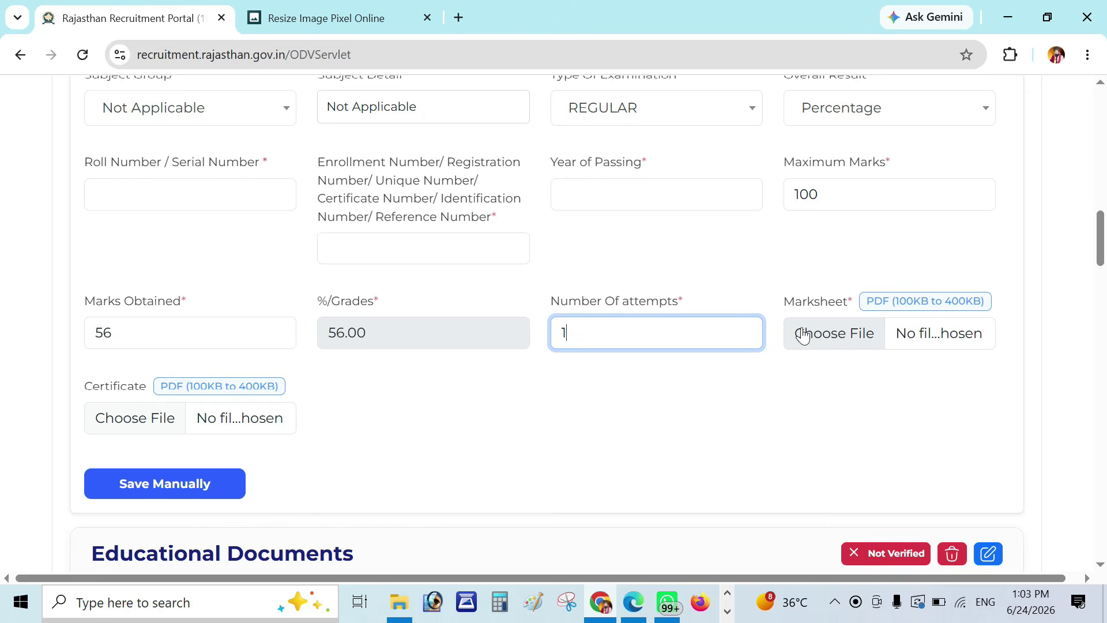
pyautogui.scroll(20, 1, 242)
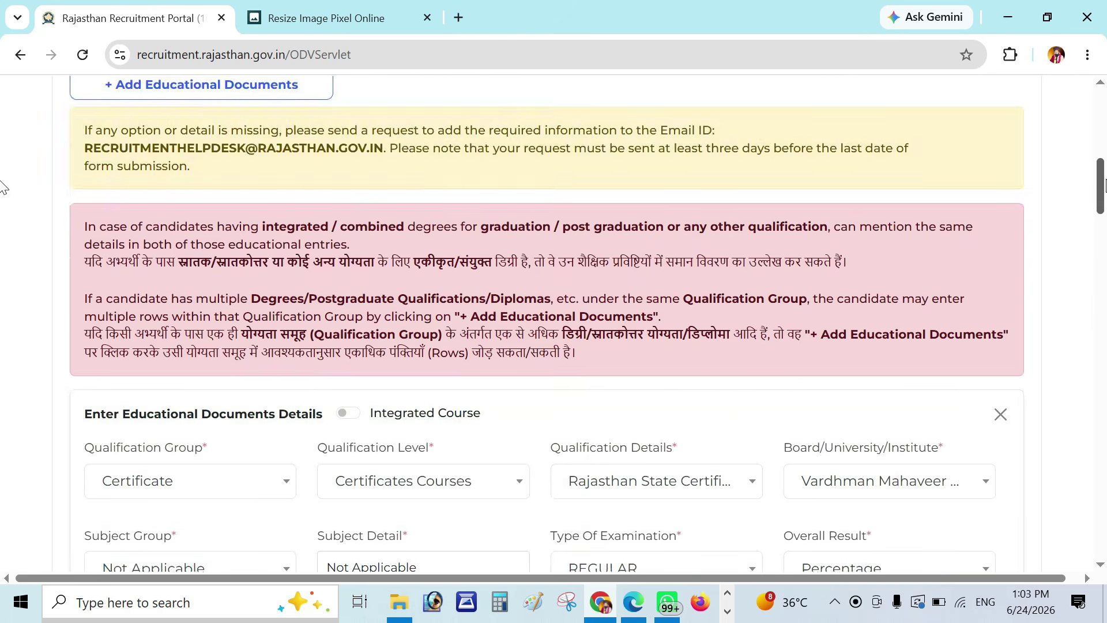
# Step: Reopen Document Details and acknowledge the DigiLocker instructions
pyautogui.click(461, 297)
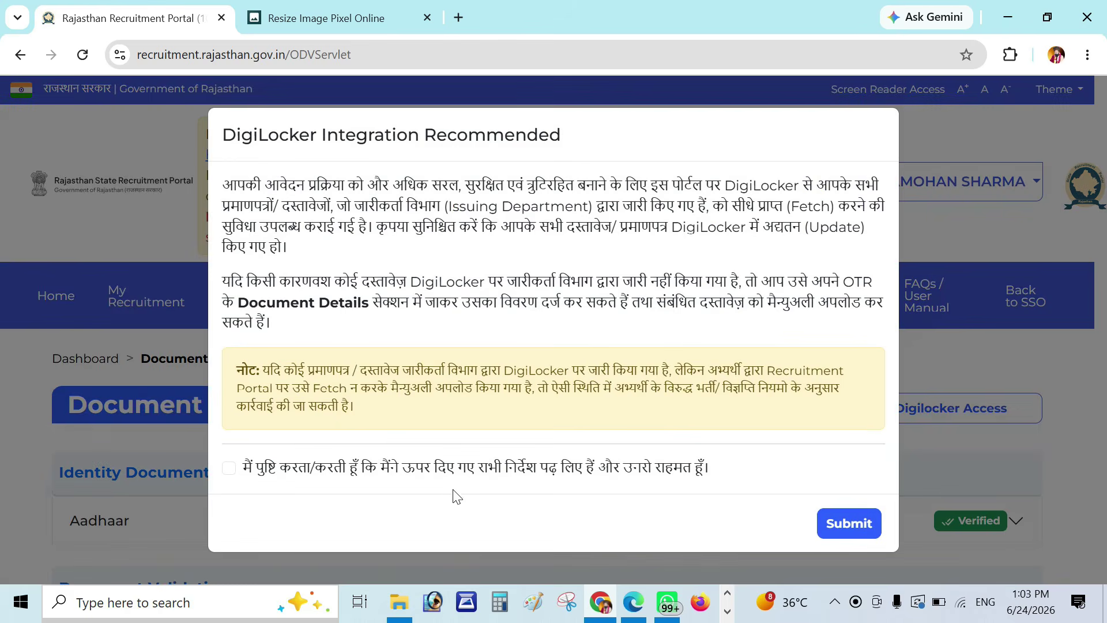
pyautogui.click(472, 468)
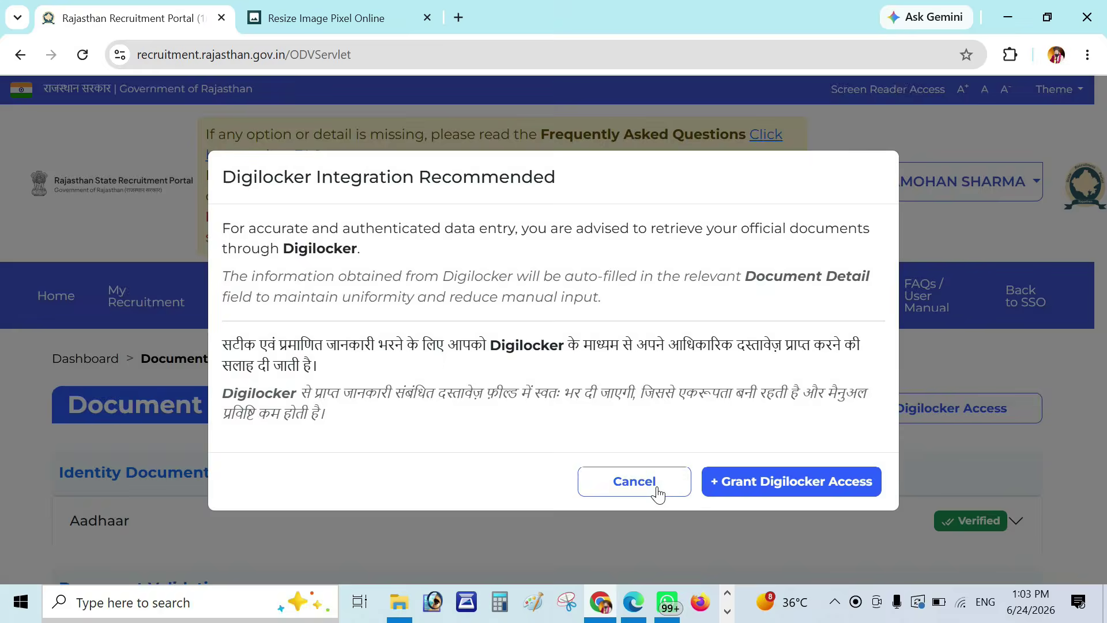
pyautogui.click(657, 490)
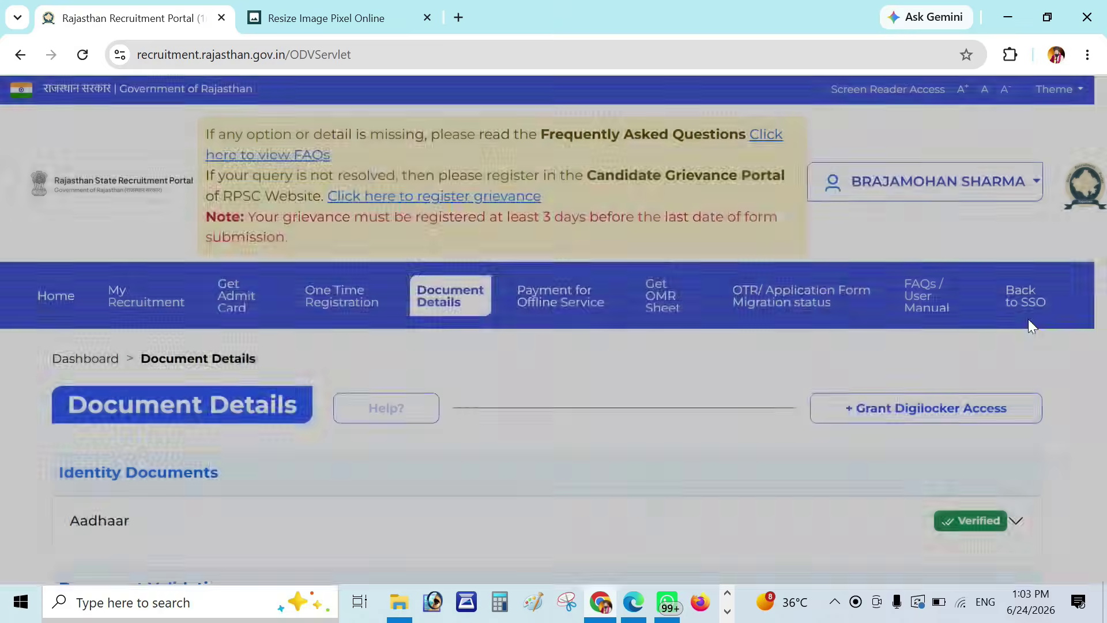
# Step: Review the Tenth record under Educational Documents, then return to the Profile Dashboard
pyautogui.scroll(-1, 3, 251)
pyautogui.scroll(-5, 3, 251)
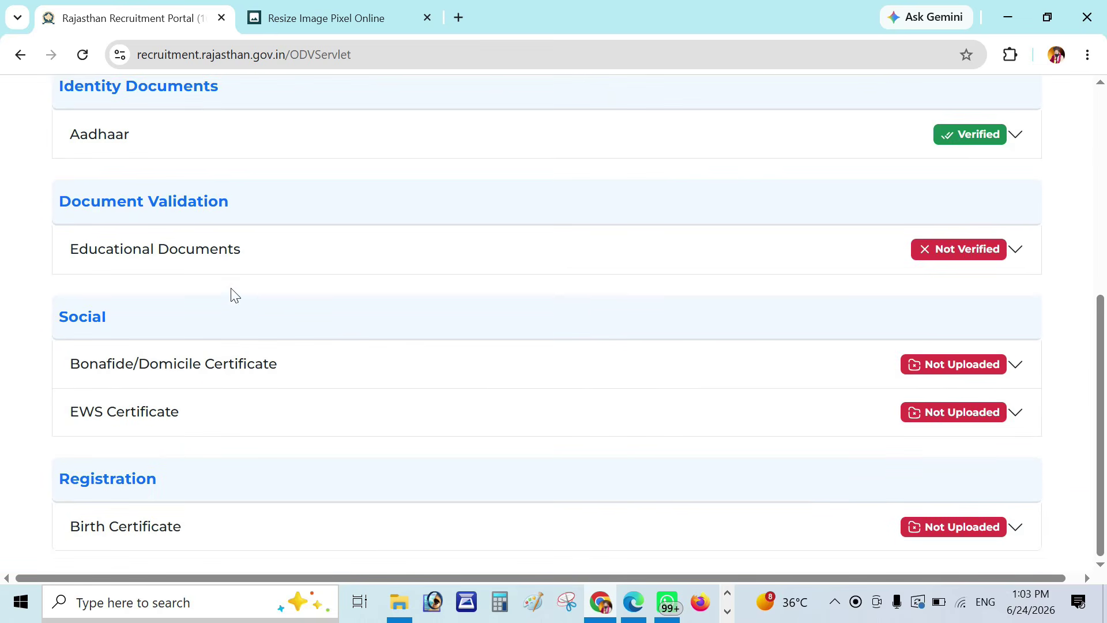
pyautogui.click(224, 256)
pyautogui.moveTo(1100, 191); pyautogui.dragTo(1101, 260)
pyautogui.moveTo(101, 141); pyautogui.dragTo(223, 153)
pyautogui.moveTo(376, 151); pyautogui.dragTo(453, 167)
pyautogui.click(962, 338)
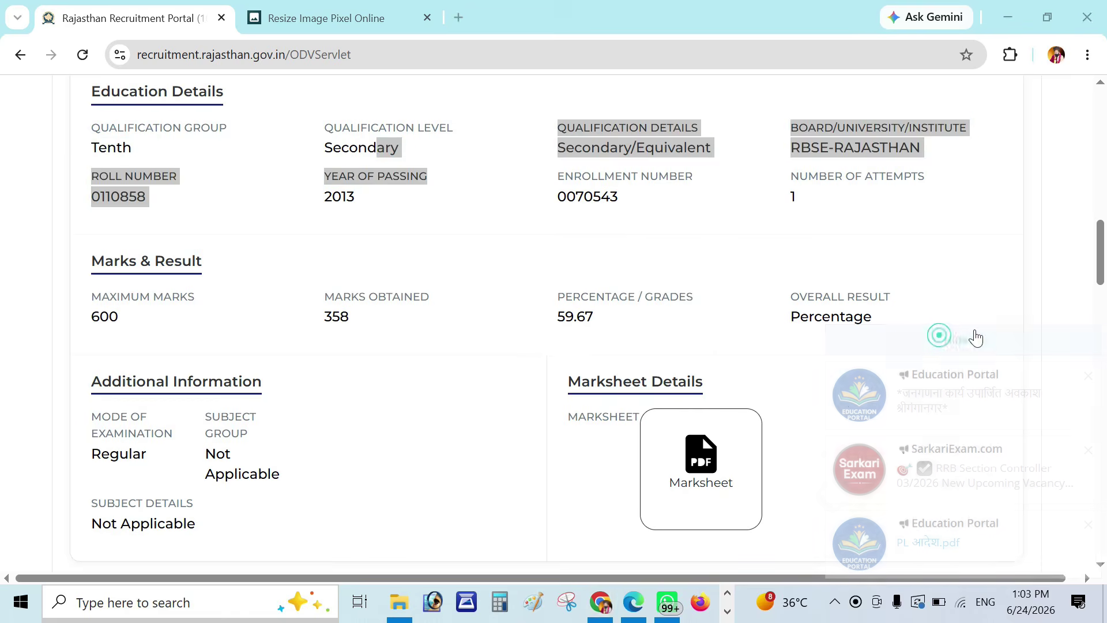
pyautogui.moveTo(1102, 253); pyautogui.dragTo(1105, 112)
pyautogui.click(49, 287)
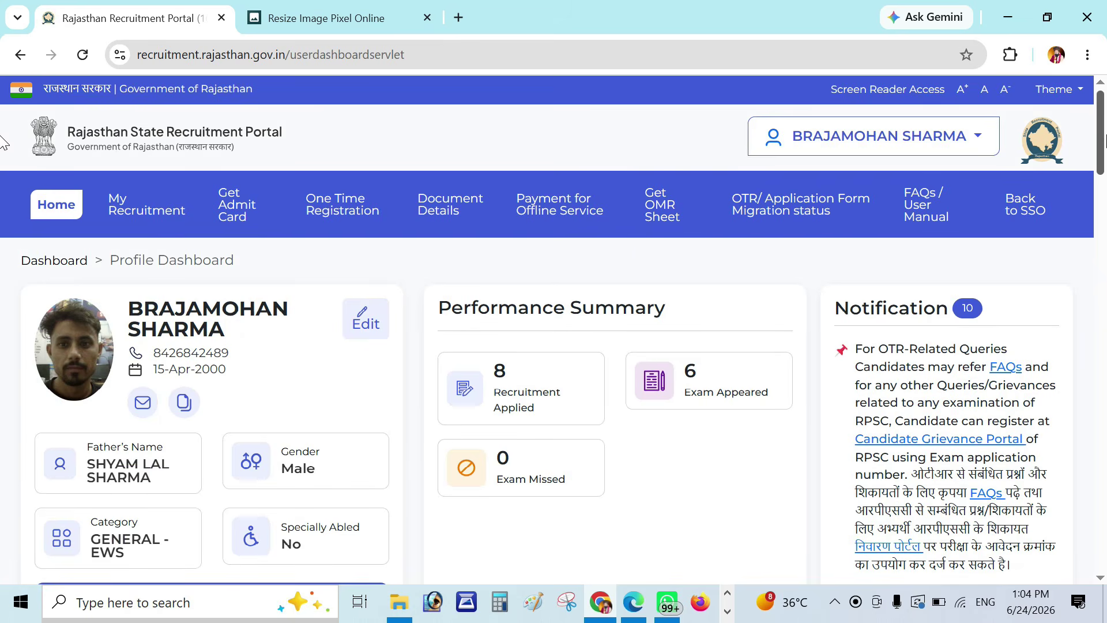
# Step: Find COMMON ELIGIBILITY TEST (SENIOR SECONDARY LEVEL) in Ongoing Recruitments and choose Apply Now
pyautogui.moveTo(1102, 134); pyautogui.dragTo(1102, 217)
pyautogui.moveTo(468, 140); pyautogui.dragTo(646, 139)
pyautogui.moveTo(787, 200); pyautogui.dragTo(784, 398)
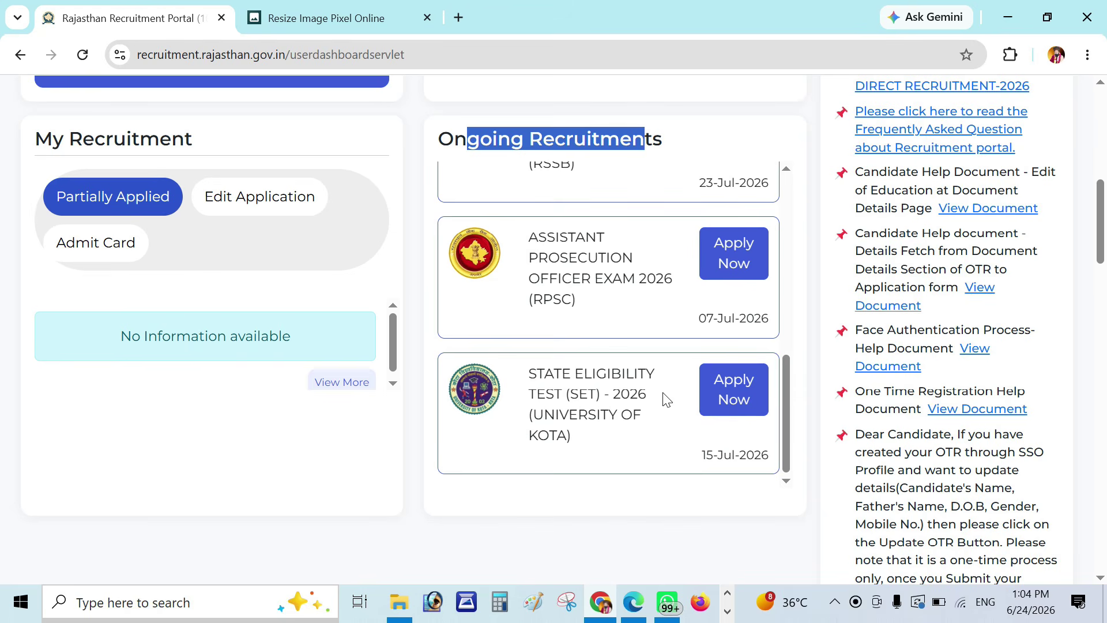
pyautogui.moveTo(783, 391); pyautogui.dragTo(810, 311)
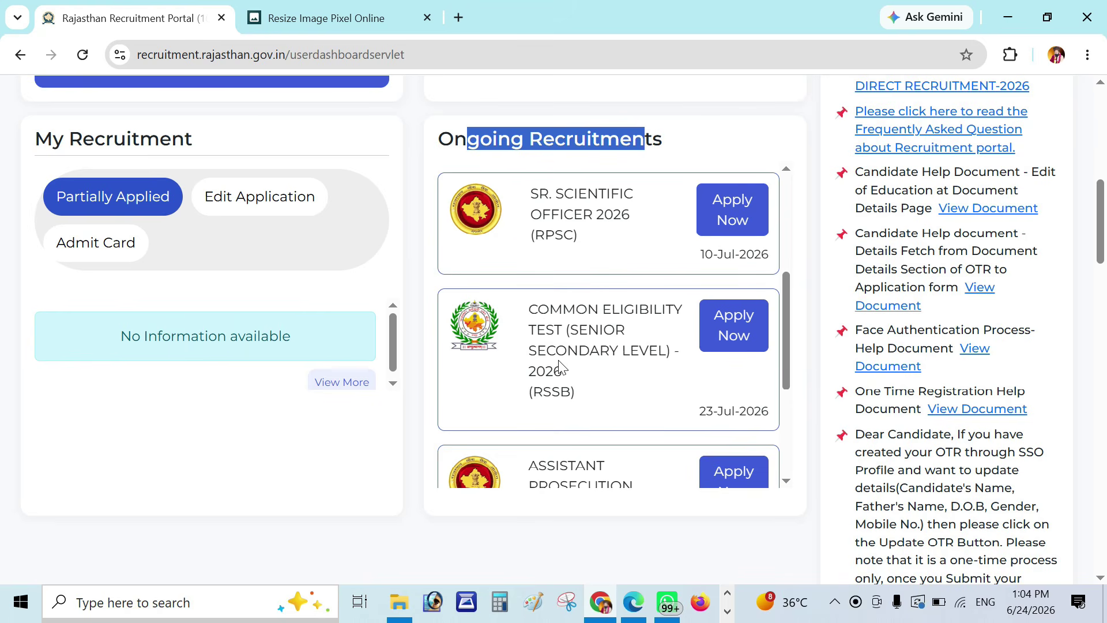
pyautogui.click(732, 327)
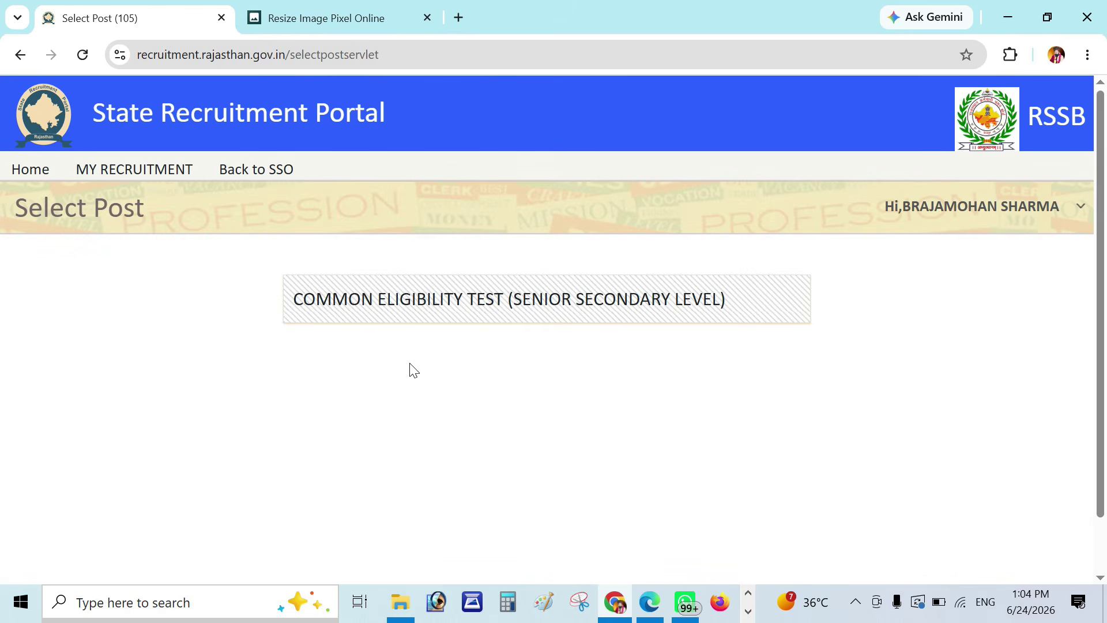
# Step: Open the CET post's application and proceed after checking the OTR data review
pyautogui.doubleClick(332, 298)
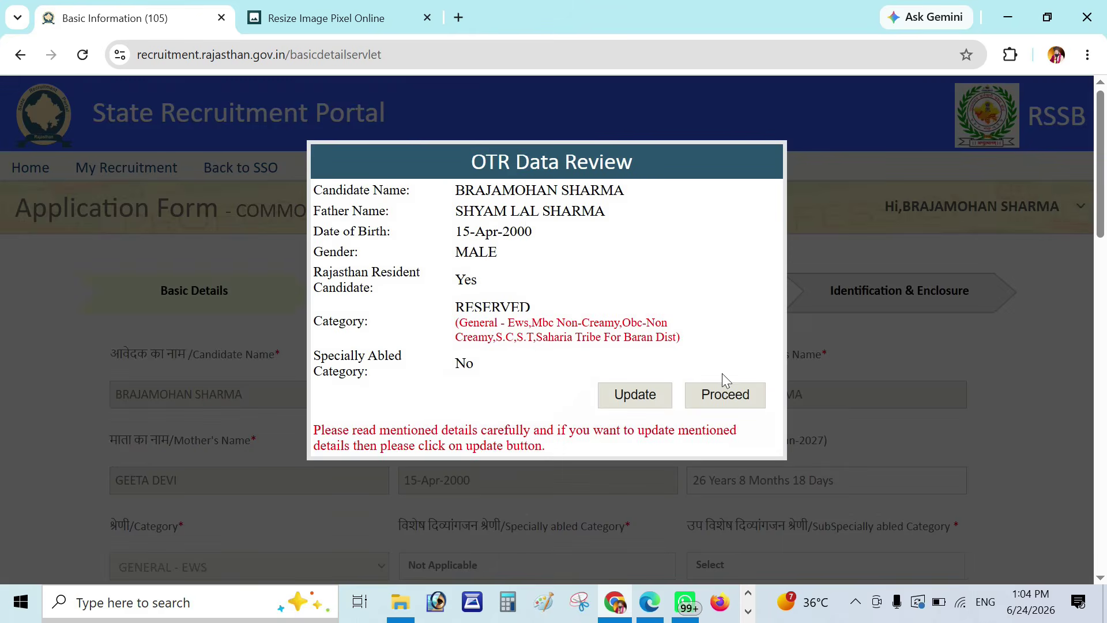
pyautogui.moveTo(497, 162); pyautogui.dragTo(616, 162)
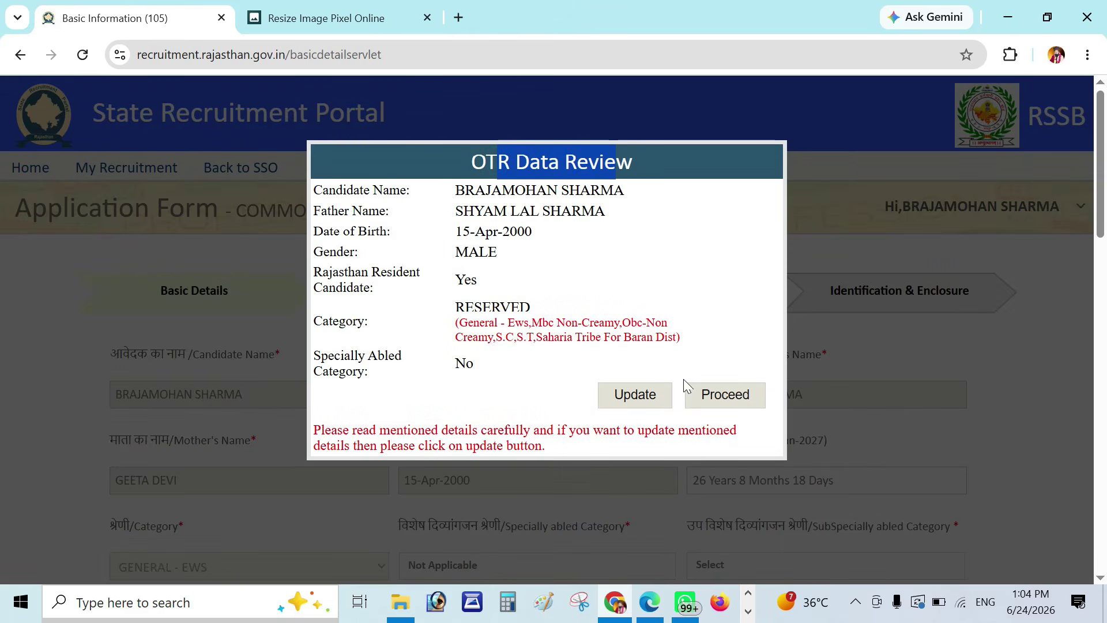
pyautogui.click(501, 199)
pyautogui.moveTo(457, 231); pyautogui.dragTo(516, 231)
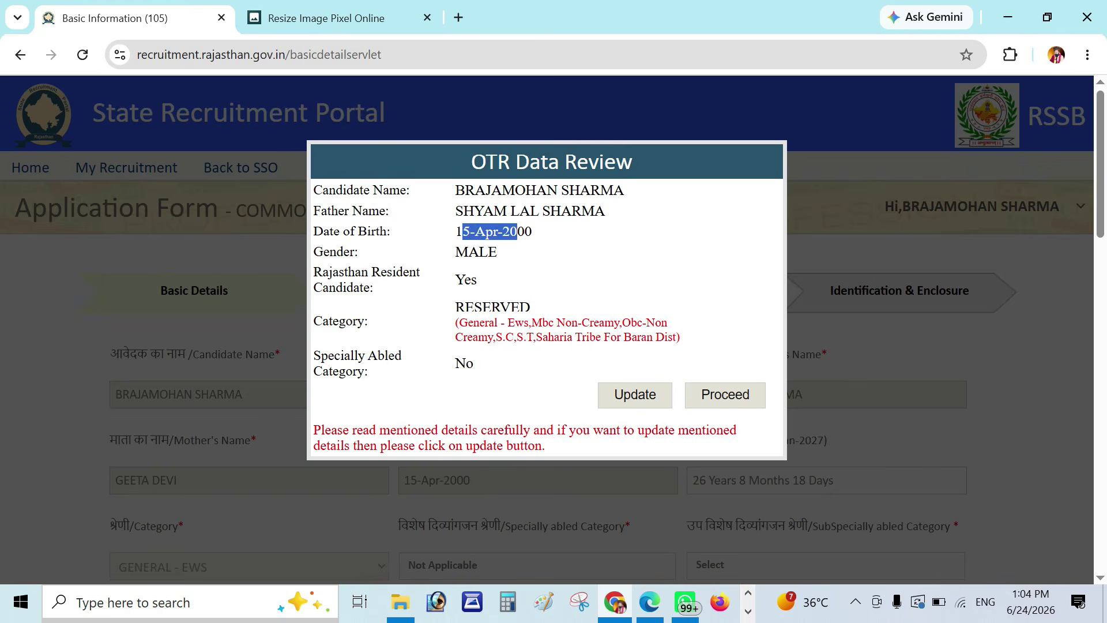
pyautogui.click(526, 209)
pyautogui.click(715, 392)
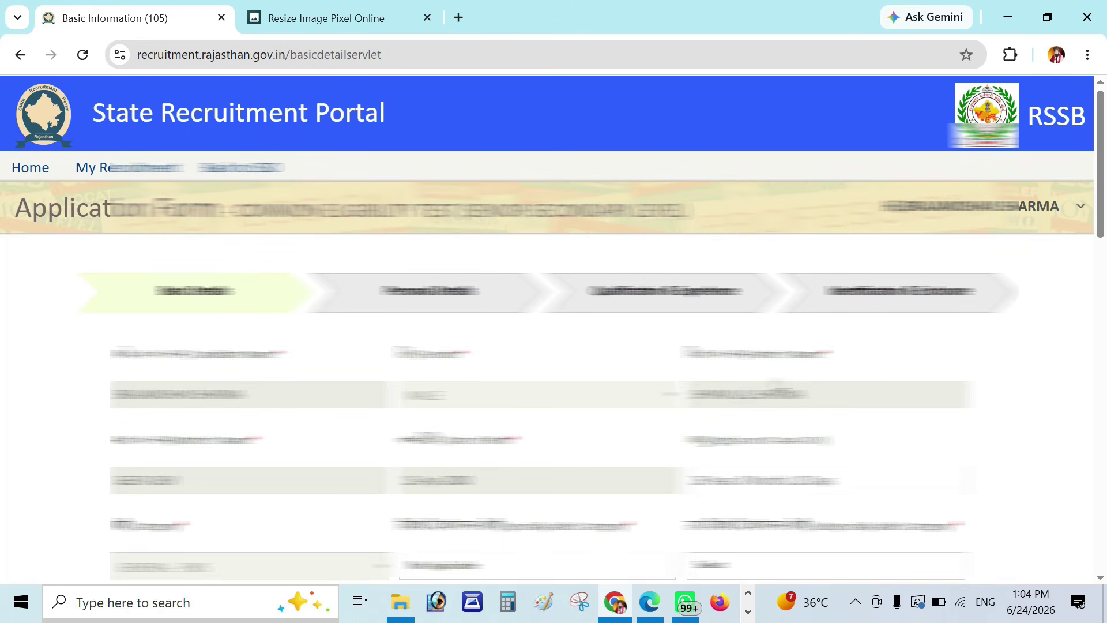
# Step: Review the pre-filled Basic Details and save the step
pyautogui.moveTo(1103, 192); pyautogui.dragTo(1106, 266)
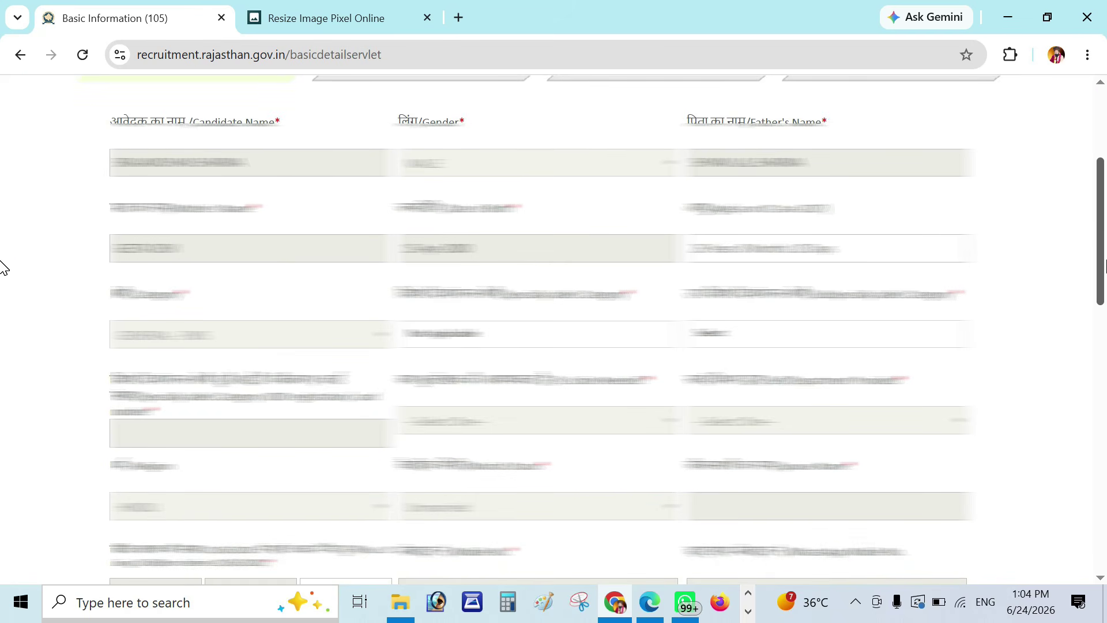
pyautogui.scroll(4, 3, 269)
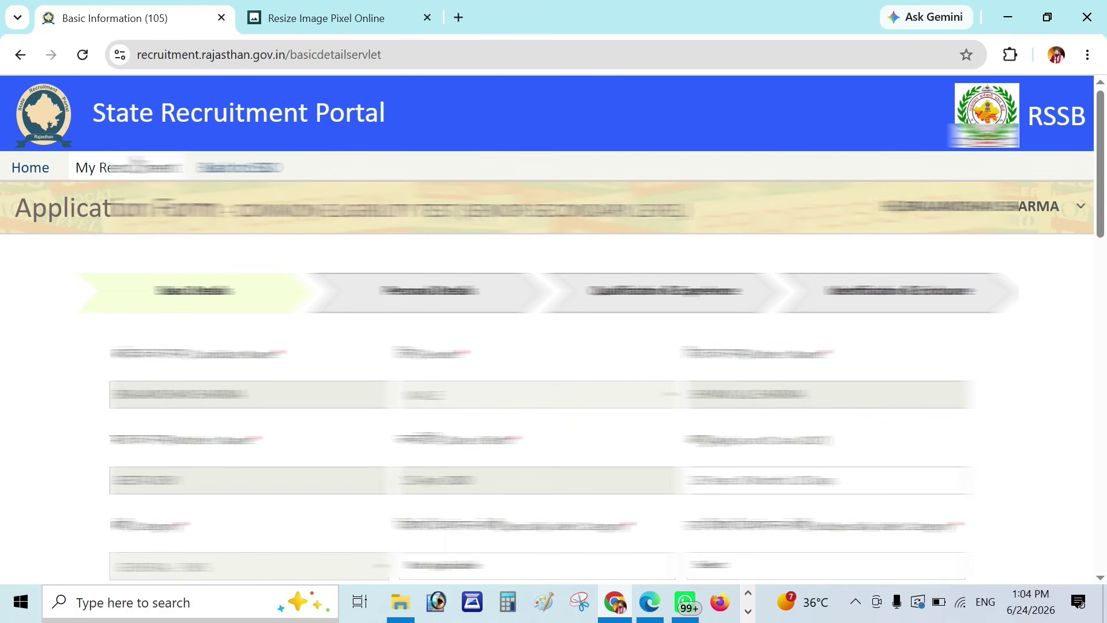
pyautogui.moveTo(1097, 153); pyautogui.dragTo(1103, 286)
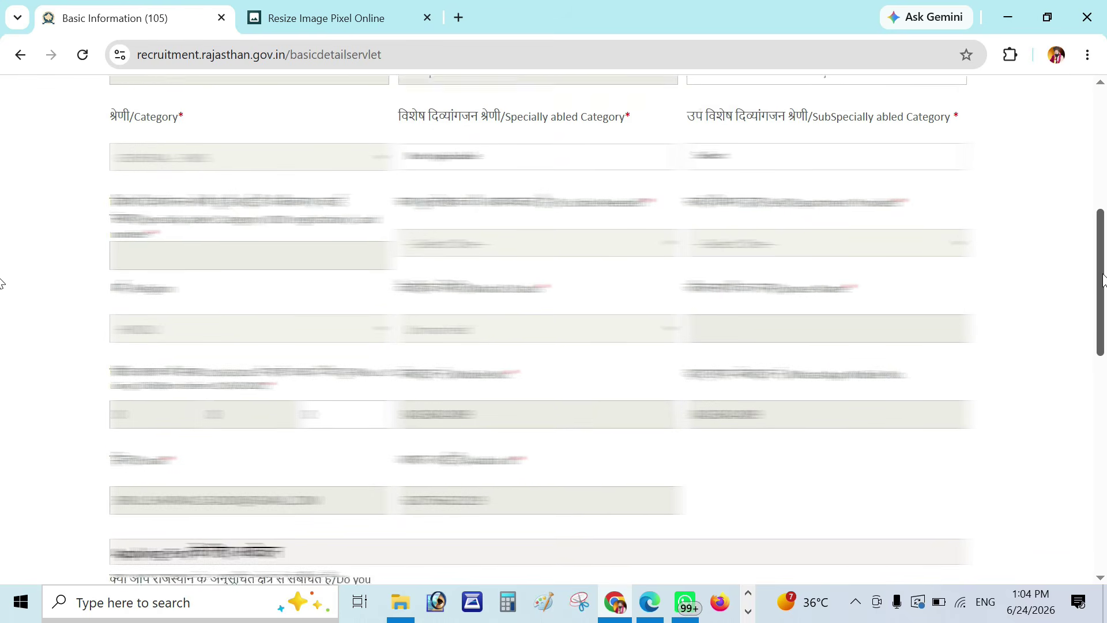
pyautogui.moveTo(135, 113); pyautogui.dragTo(179, 115)
pyautogui.click(182, 115)
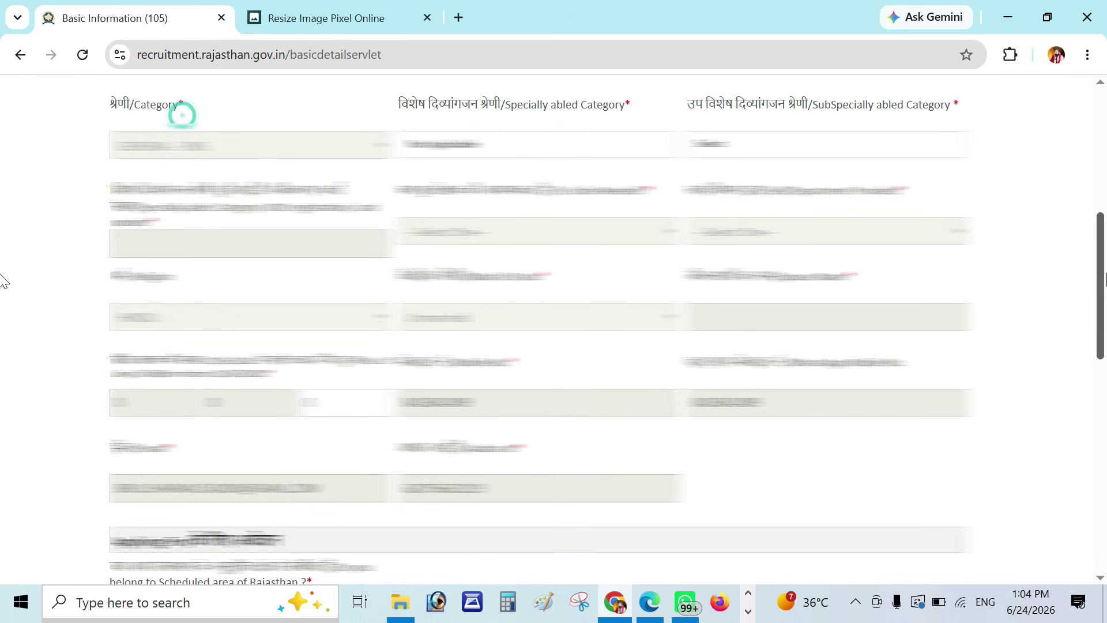
pyautogui.moveTo(1103, 242); pyautogui.dragTo(1100, 303)
pyautogui.moveTo(407, 208); pyautogui.dragTo(454, 209)
pyautogui.moveTo(1100, 285); pyautogui.dragTo(1099, 427)
pyautogui.click(933, 512)
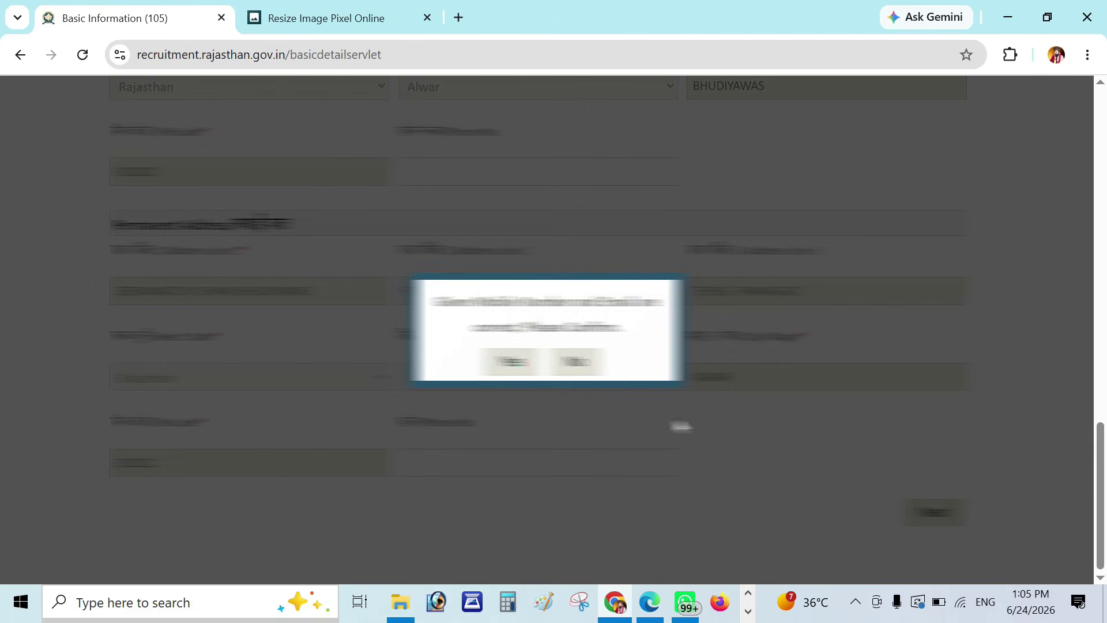
# Step: Save the basic details and answer No to 'Settled in India from Other Country'
pyautogui.click(512, 364)
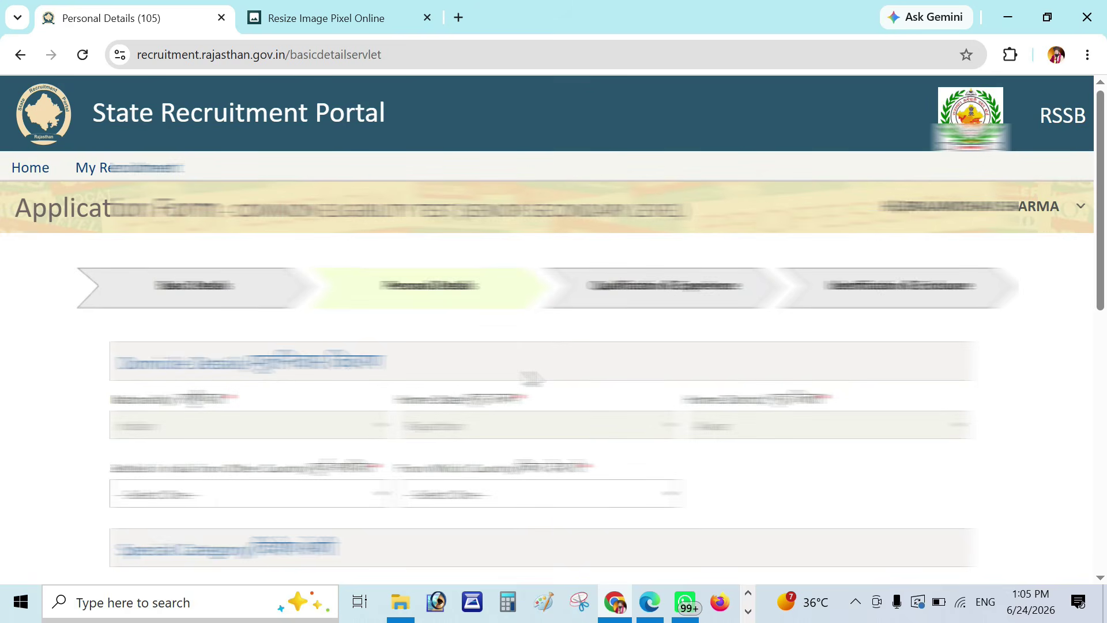
pyautogui.moveTo(1100, 199); pyautogui.dragTo(1103, 323)
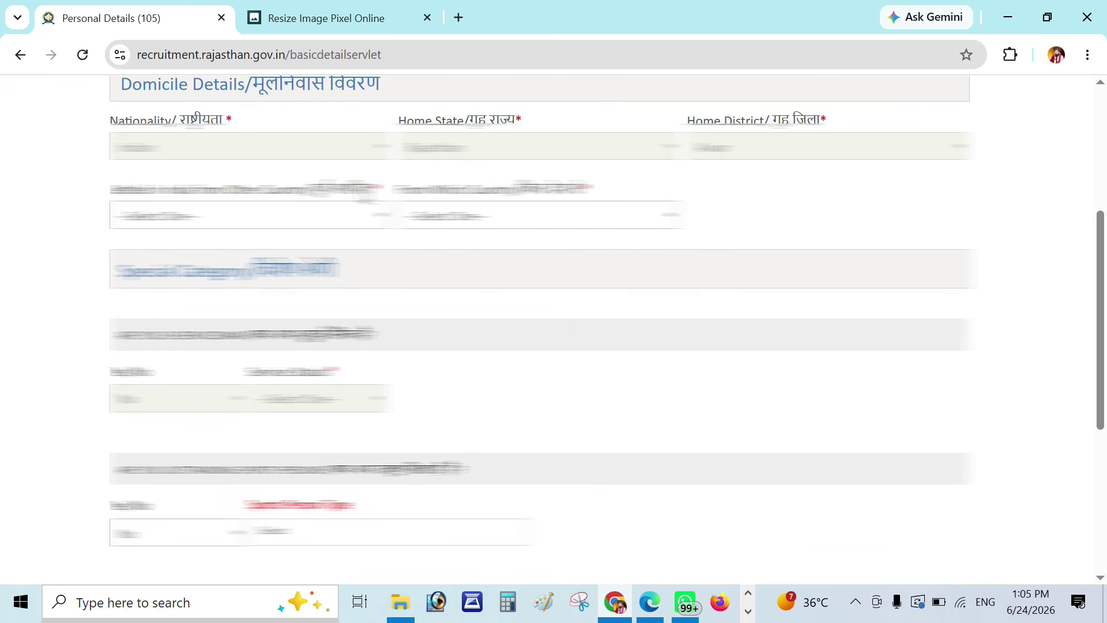
pyautogui.moveTo(132, 84); pyautogui.dragTo(204, 84)
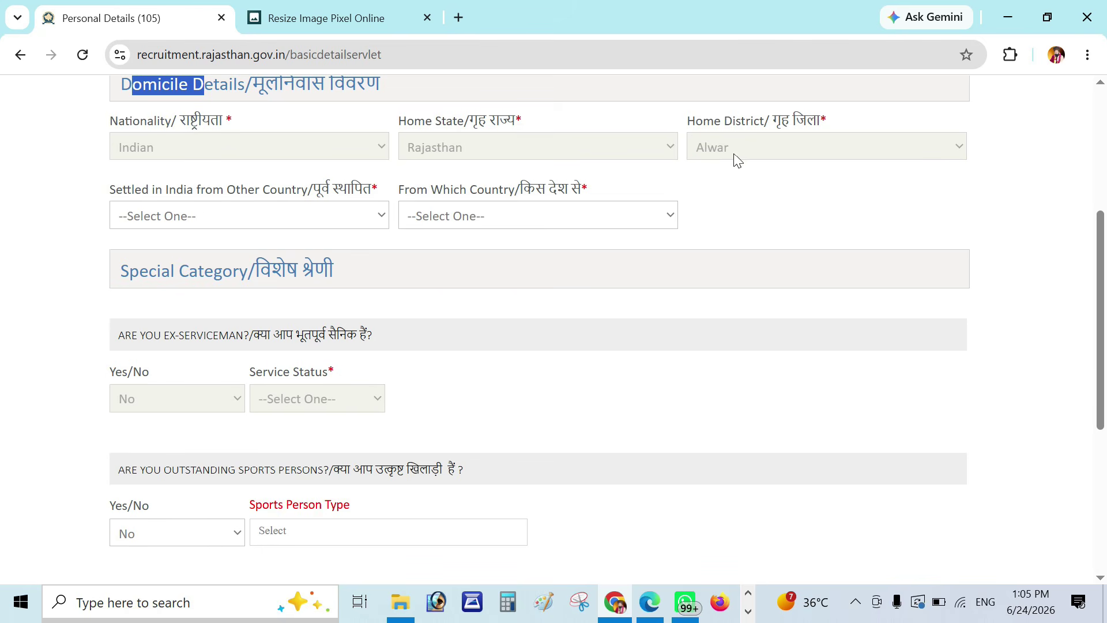
pyautogui.click(298, 221)
pyautogui.click(222, 262)
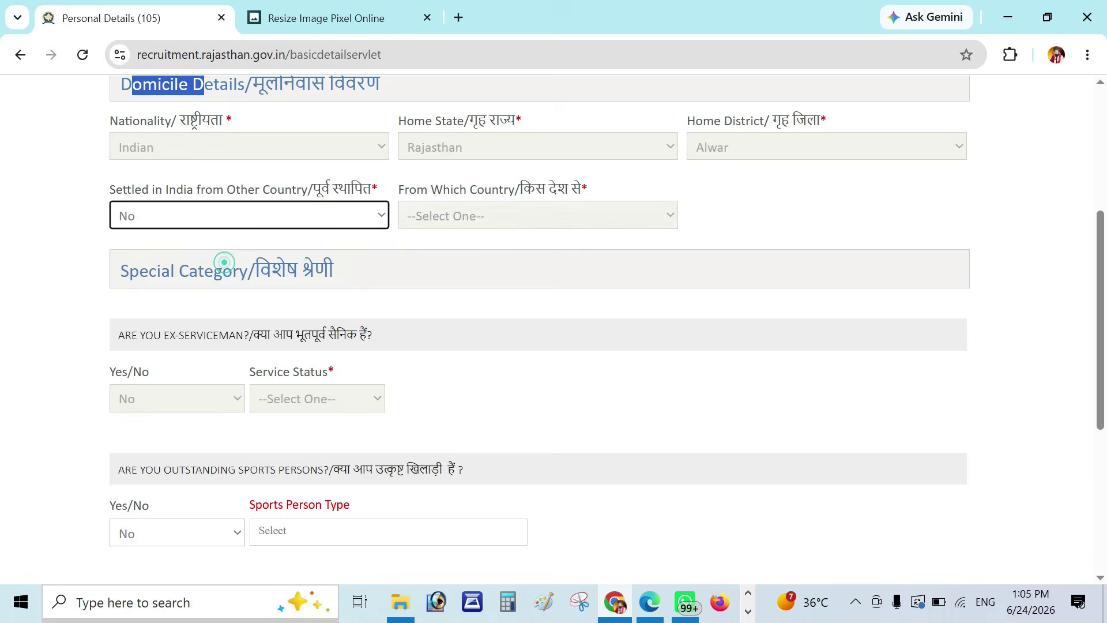
pyautogui.click(123, 195)
pyautogui.moveTo(123, 196); pyautogui.dragTo(197, 191)
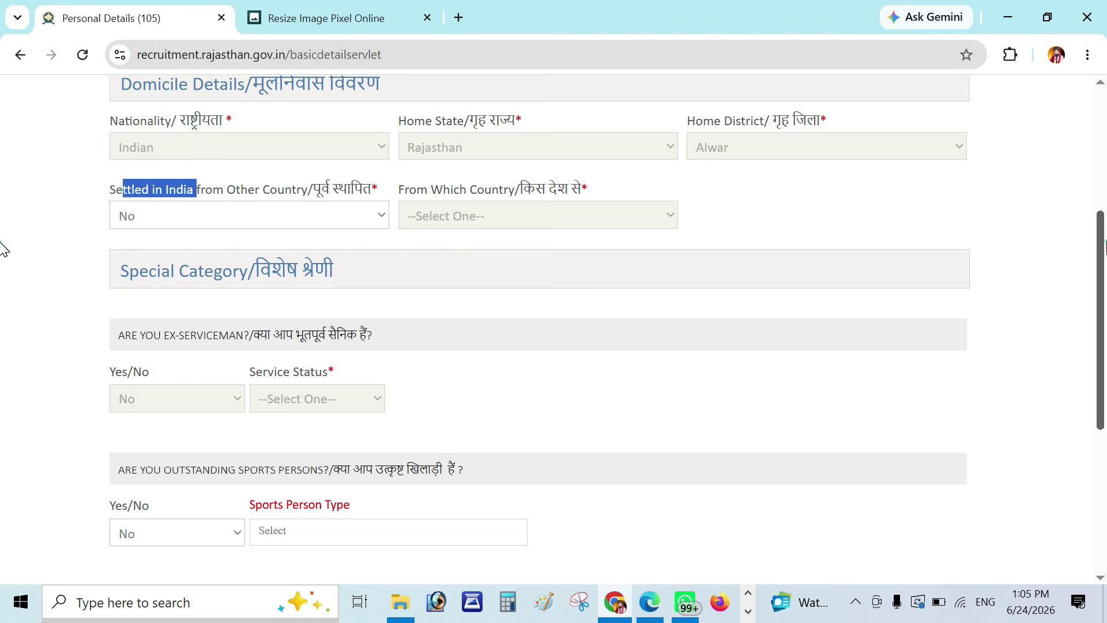
# Step: Set the outstanding sports person answer back to No after briefly choosing Yes
pyautogui.scroll(-3, 2, 248)
pyautogui.moveTo(296, 153); pyautogui.dragTo(359, 154)
pyautogui.click(361, 154)
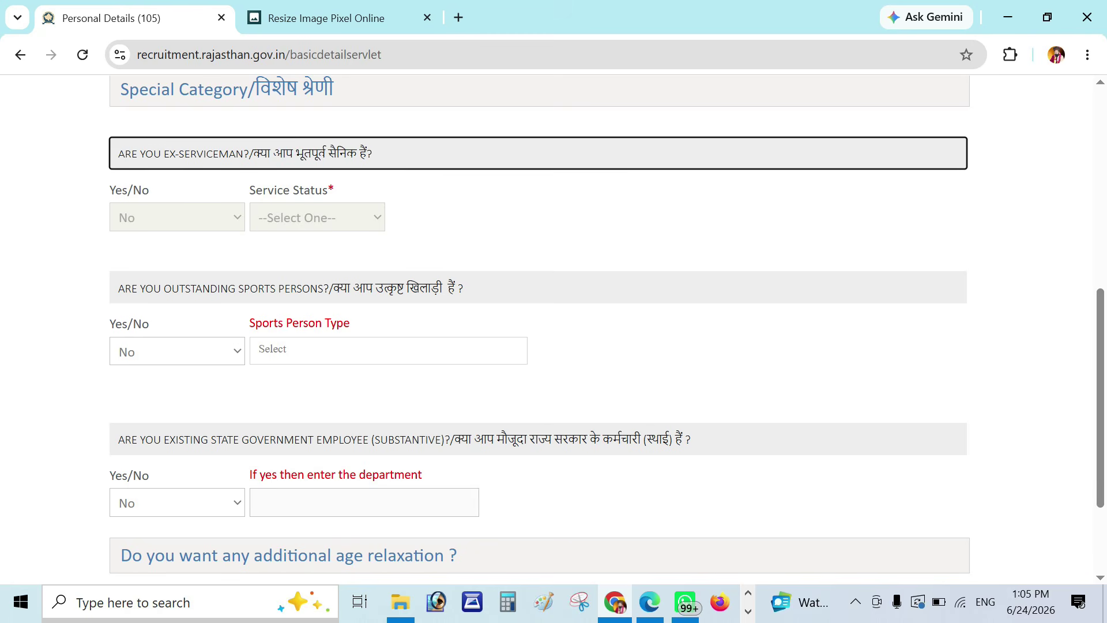
pyautogui.moveTo(311, 289); pyautogui.dragTo(431, 289)
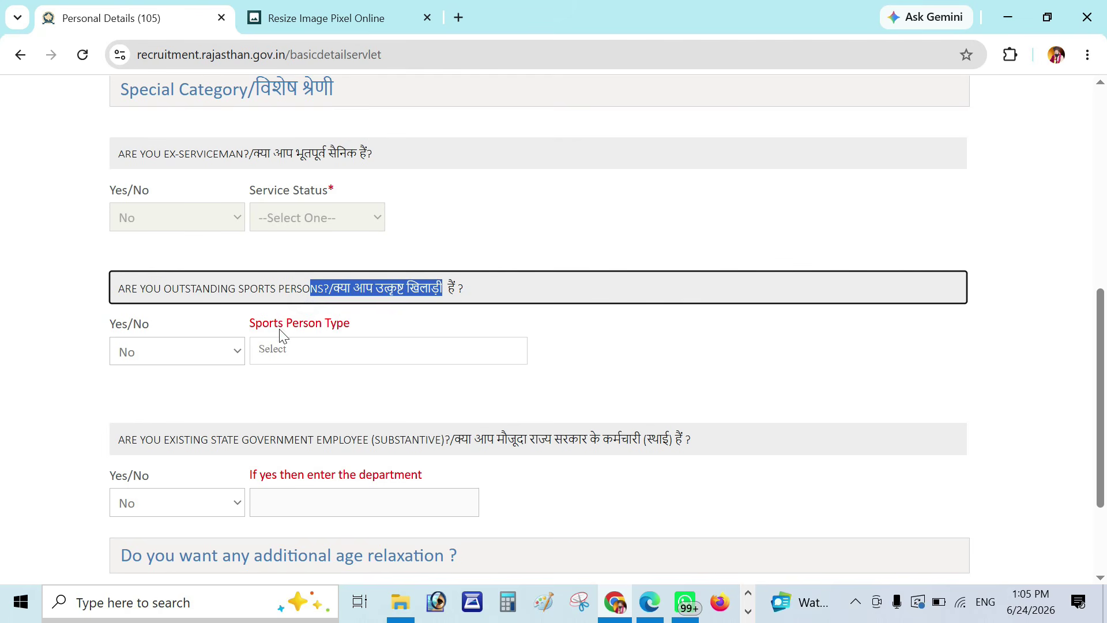
pyautogui.click(163, 358)
pyautogui.click(173, 360)
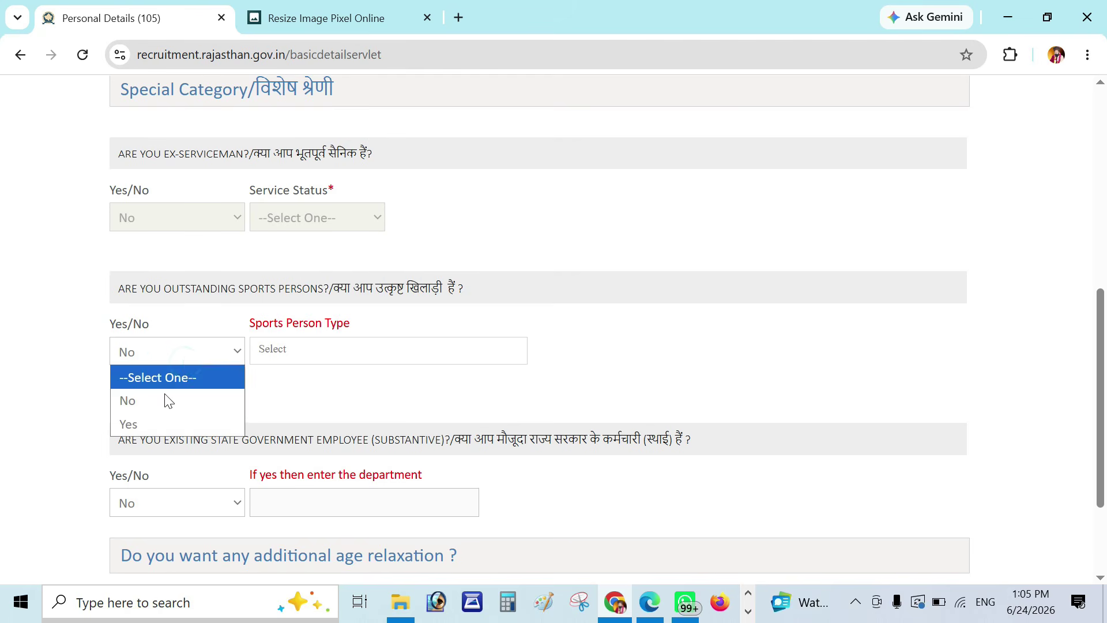
pyautogui.click(164, 424)
pyautogui.click(349, 353)
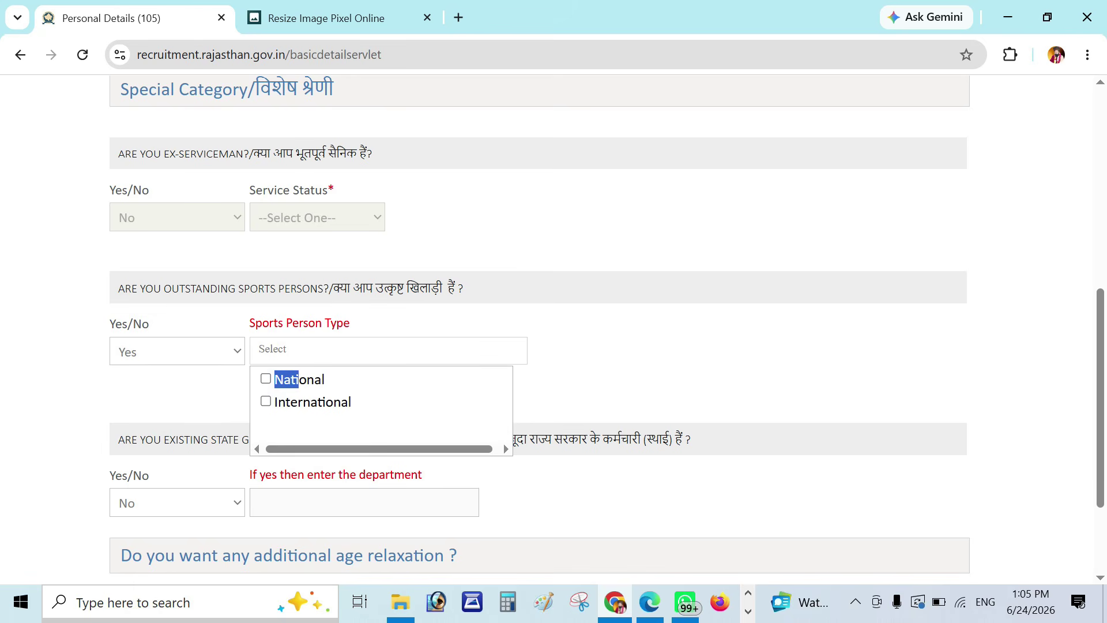
pyautogui.click(195, 352)
pyautogui.click(168, 399)
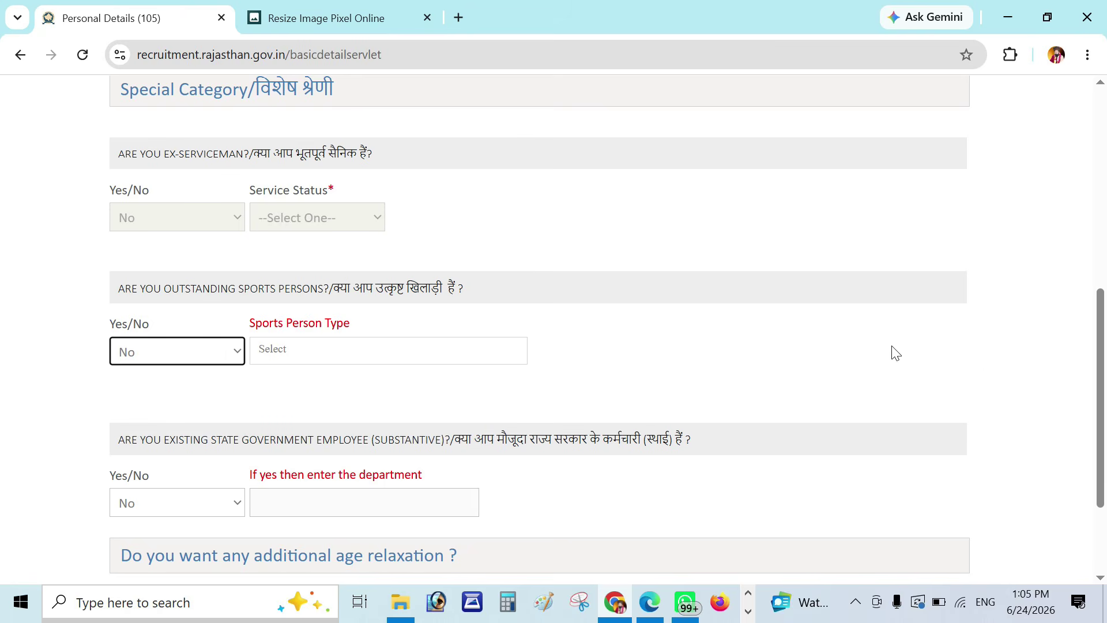
# Step: Set Additional Age Relaxation to NOT APPLICABLE and continue to Qualification & Experience
pyautogui.scroll(-1, 3, 323)
pyautogui.scroll(-2, 3, 346)
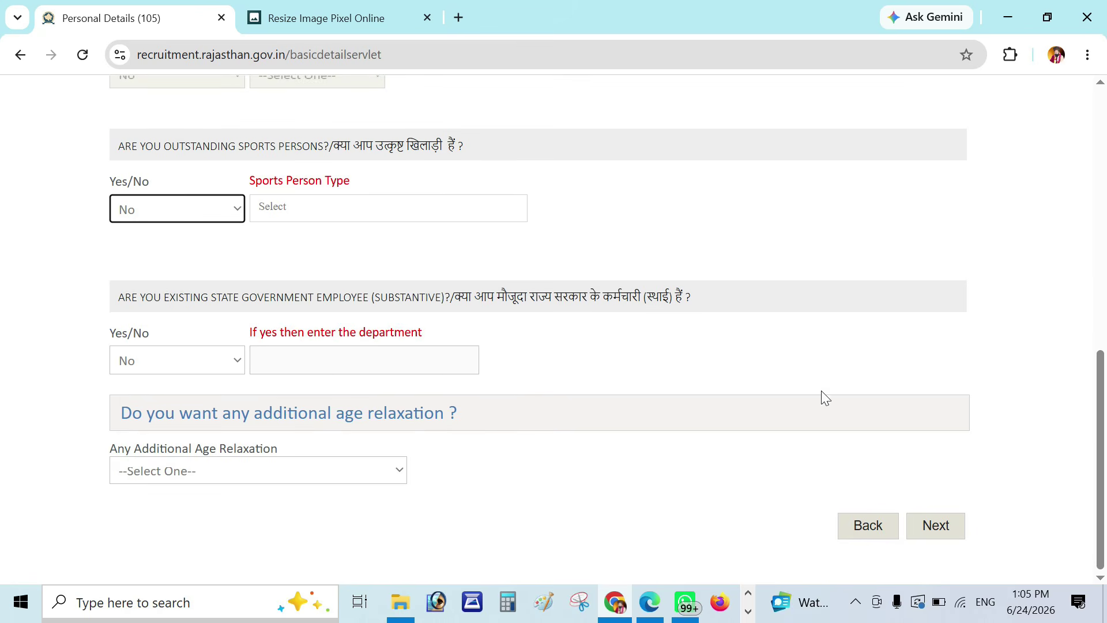
pyautogui.moveTo(294, 297); pyautogui.dragTo(691, 297)
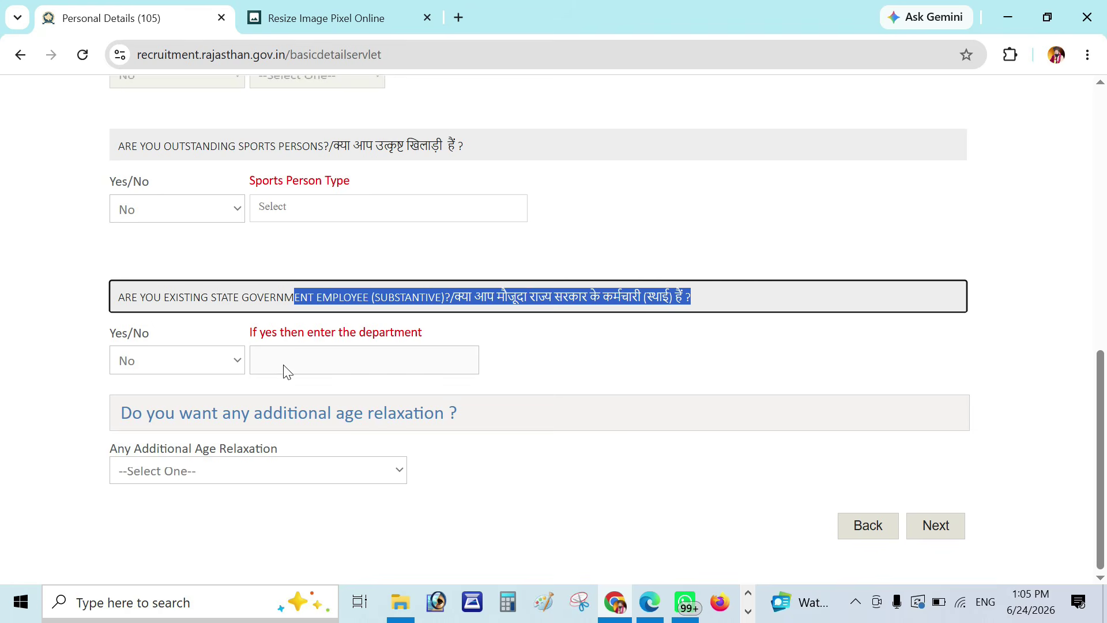
pyautogui.click(242, 480)
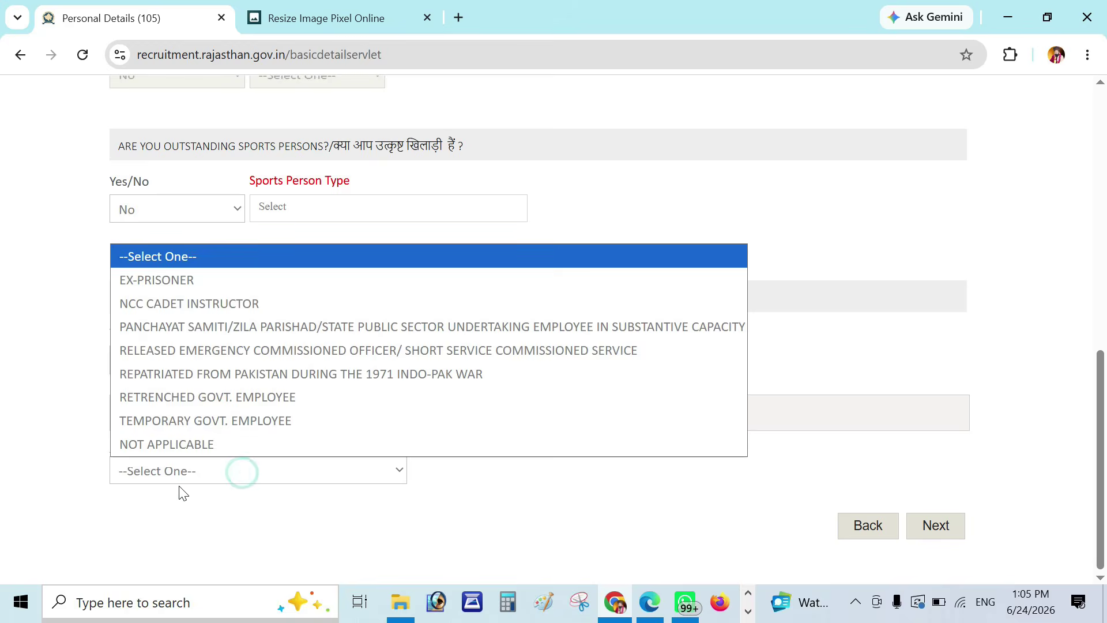
pyautogui.click(199, 445)
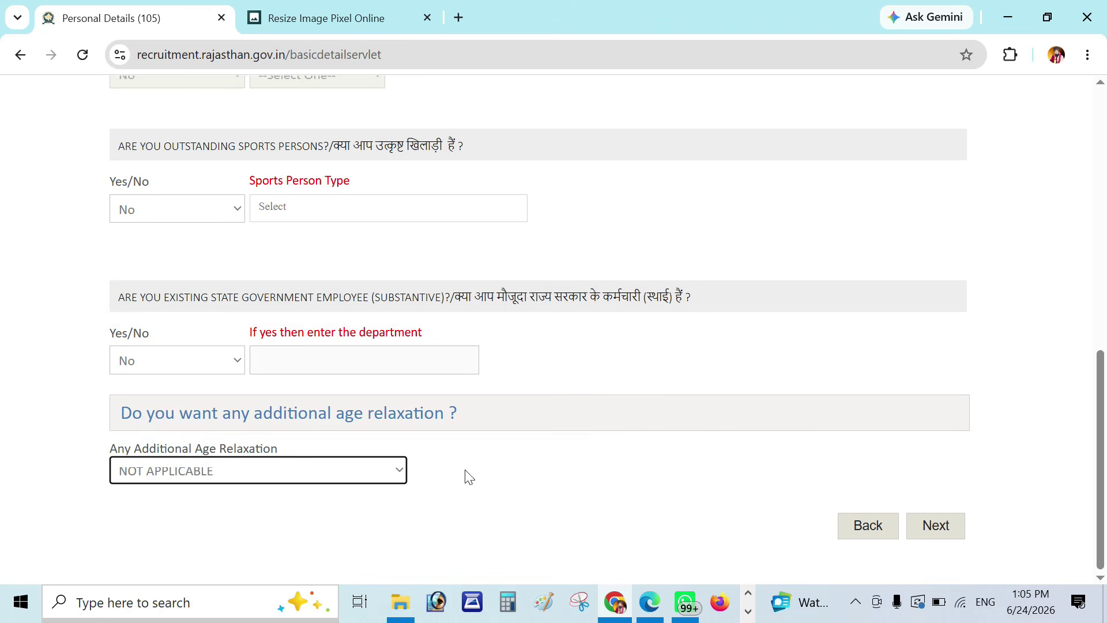
pyautogui.click(946, 528)
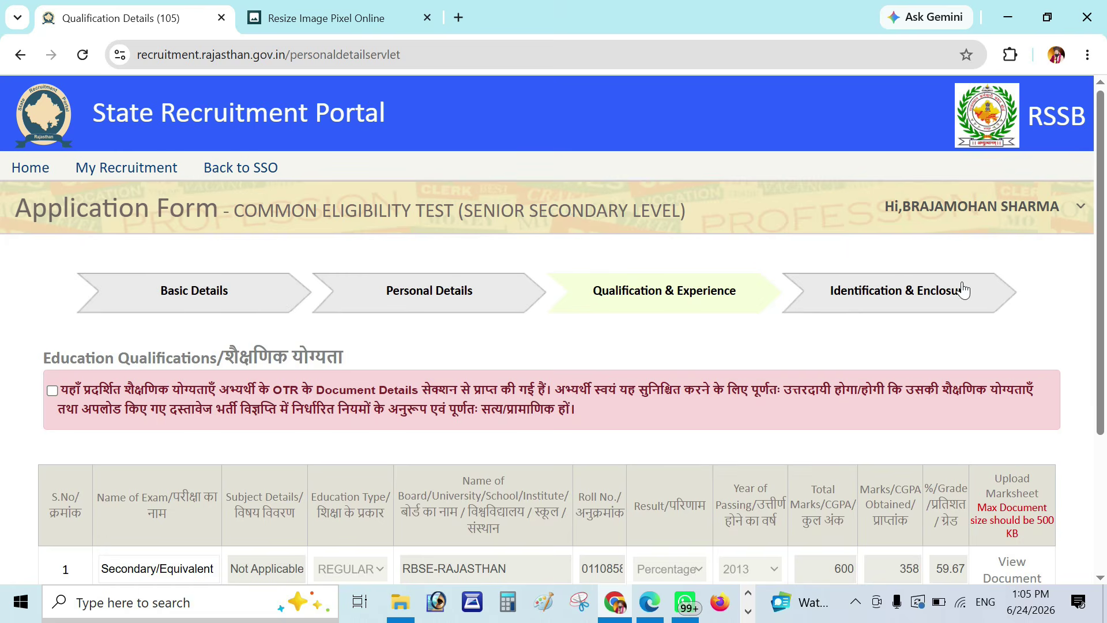
# Step: Tick the OTR education qualifications declaration and review the four prefilled qualification rows
pyautogui.scroll(-2, 1033, 255)
pyautogui.click(52, 293)
pyautogui.scroll(-2, 3, 213)
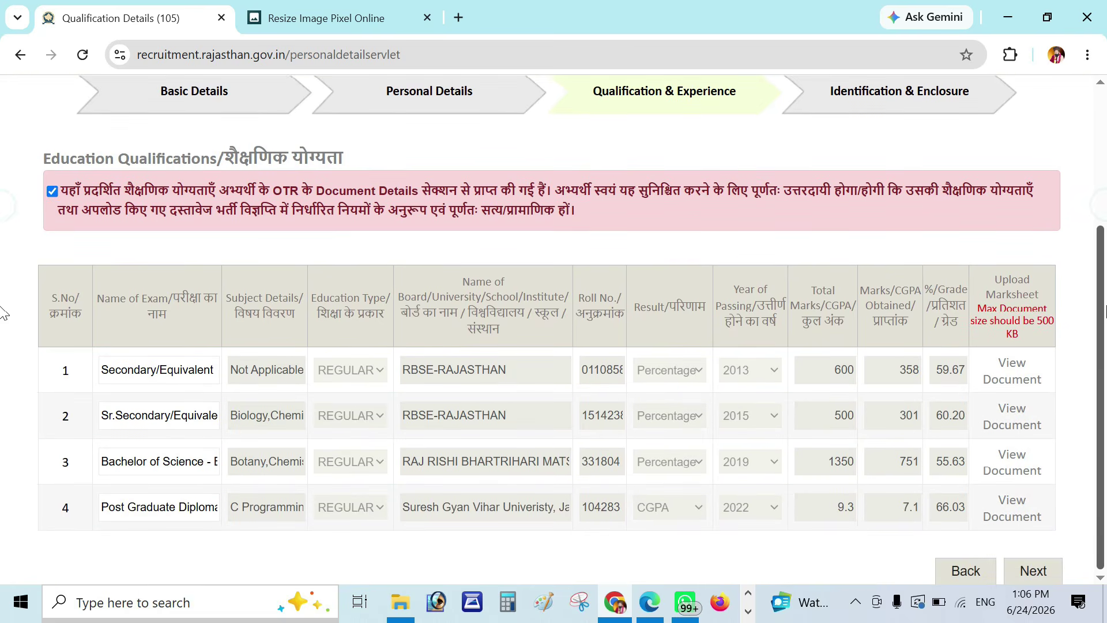
pyautogui.click(201, 369)
pyautogui.moveTo(142, 415); pyautogui.dragTo(167, 414)
pyautogui.moveTo(128, 463); pyautogui.dragTo(192, 463)
pyautogui.moveTo(128, 507); pyautogui.dragTo(175, 507)
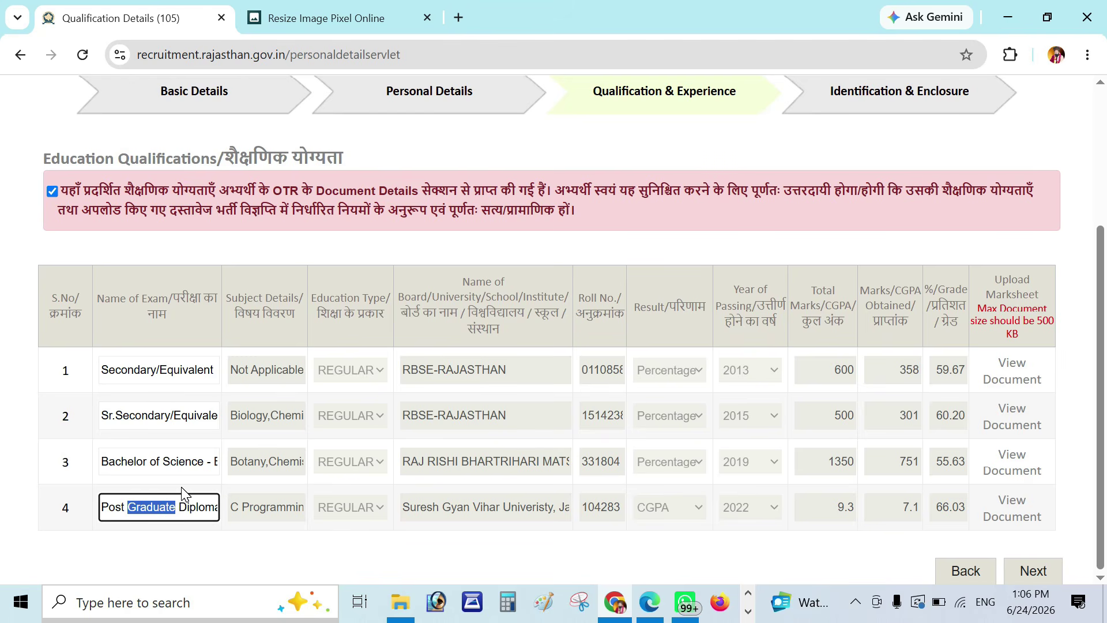
pyautogui.moveTo(218, 353); pyautogui.dragTo(823, 524)
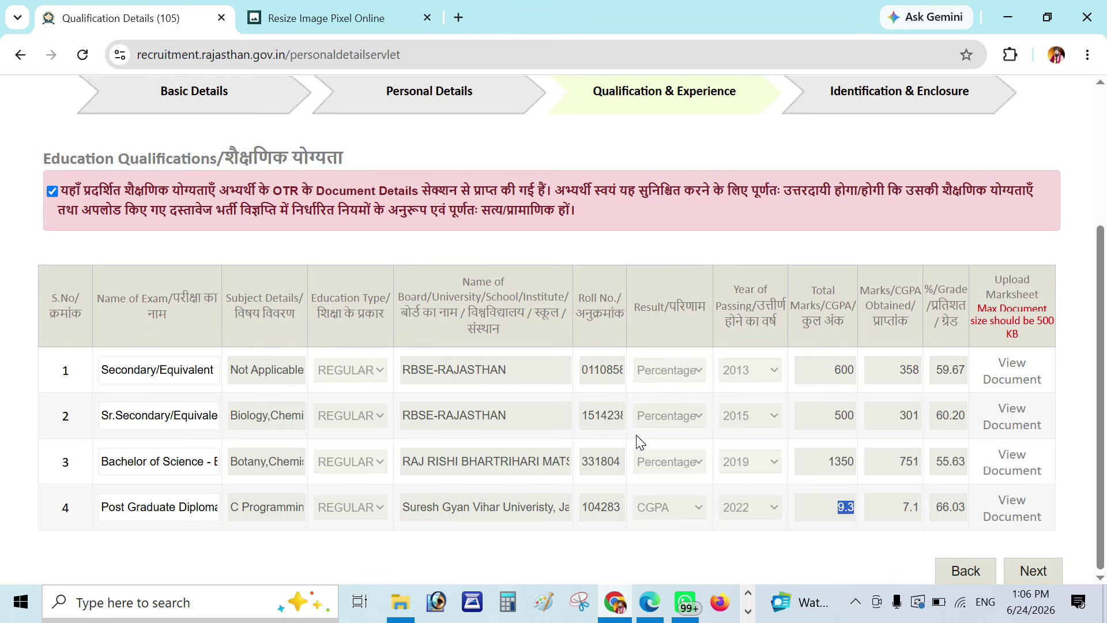
# Step: Accept the qualification disclaimer and submit the qualification step
pyautogui.click(1033, 571)
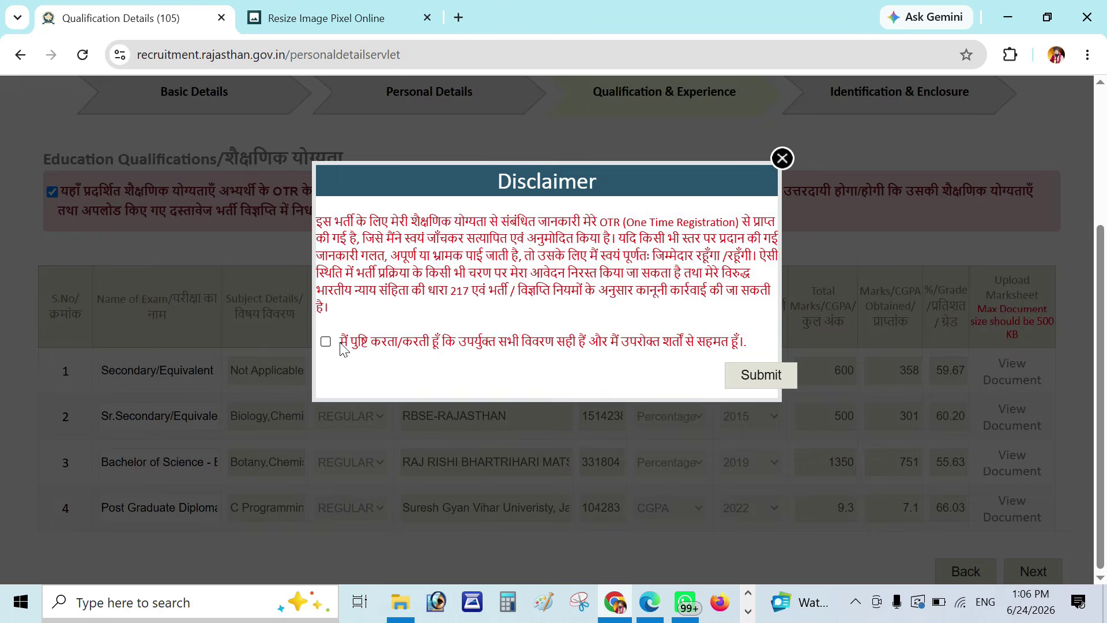
pyautogui.click(326, 344)
pyautogui.click(758, 382)
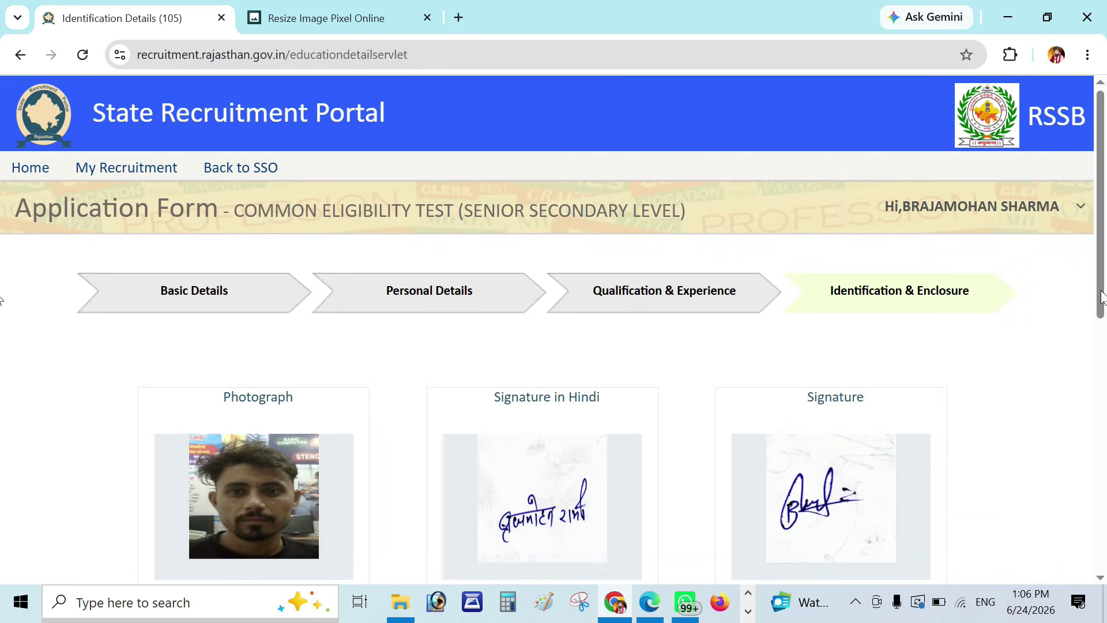
# Step: Scroll past the photograph and signatures and go on to the Application Preview
pyautogui.moveTo(1103, 236); pyautogui.dragTo(1104, 496)
pyautogui.click(909, 570)
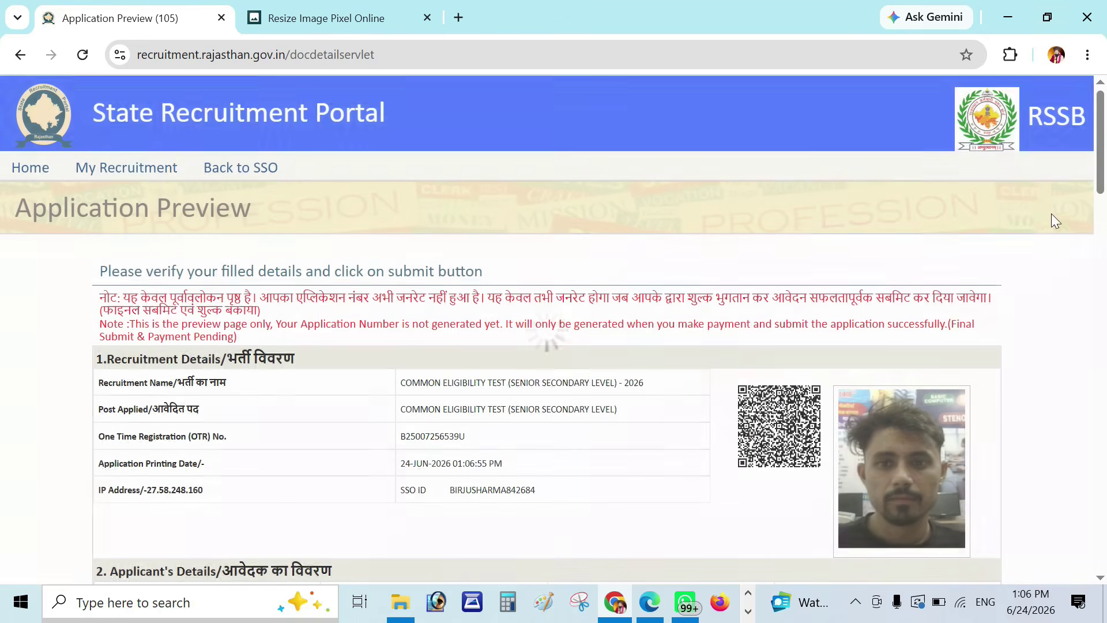
# Step: Accept the application declaration on the preview and start Final Submit
pyautogui.moveTo(1100, 155); pyautogui.dragTo(1096, 519)
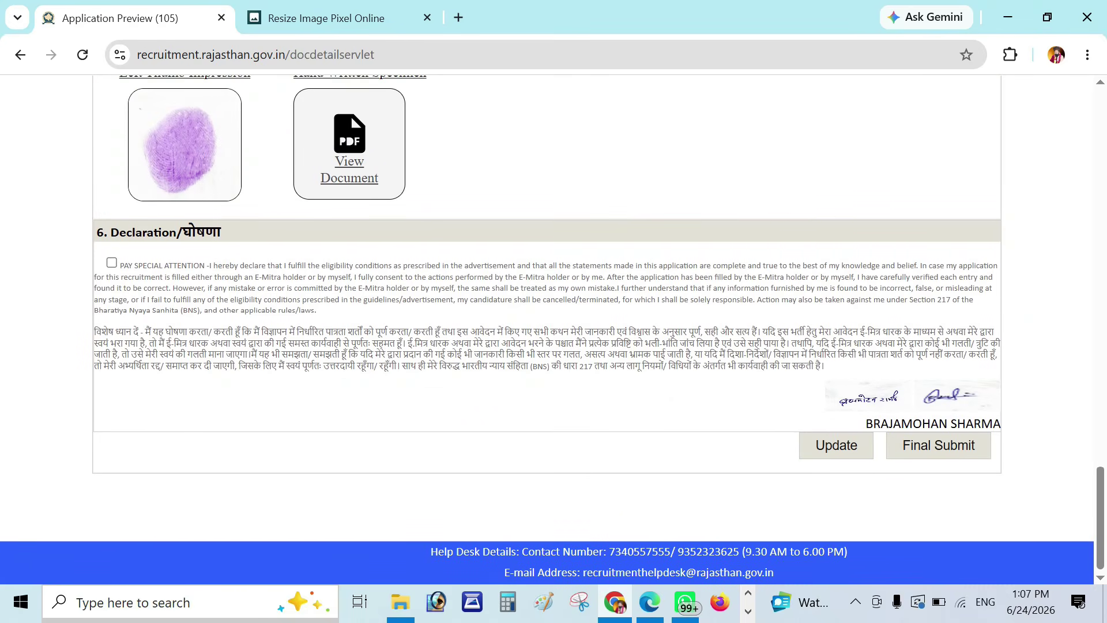
pyautogui.click(112, 262)
pyautogui.click(922, 445)
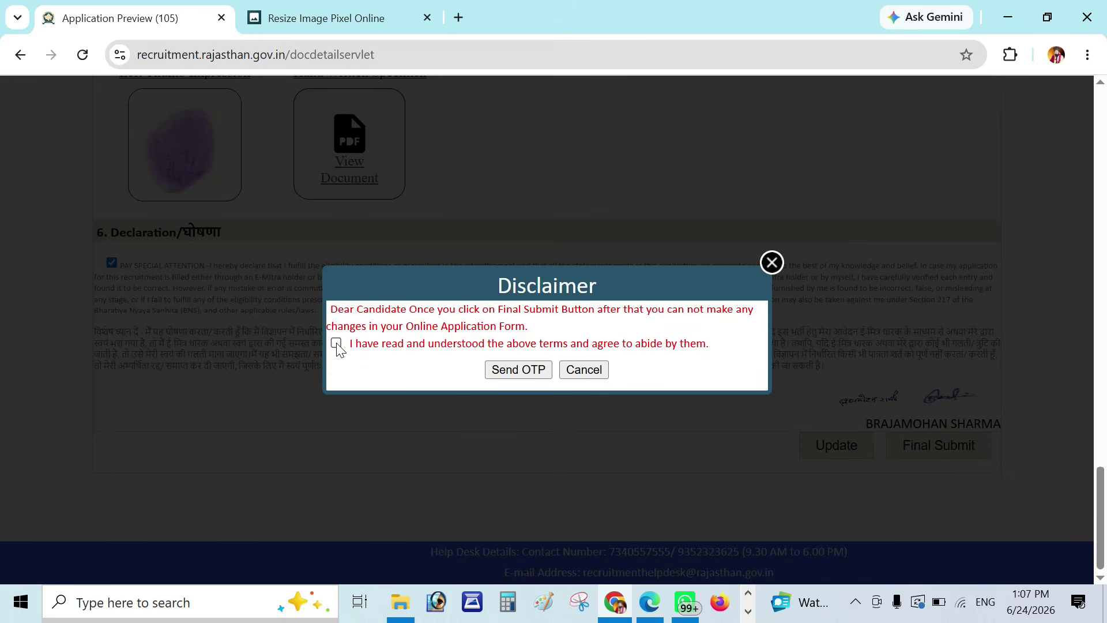
# Step: Agree that no later changes are possible, then request and verify the one-time code
pyautogui.click(338, 344)
pyautogui.click(504, 372)
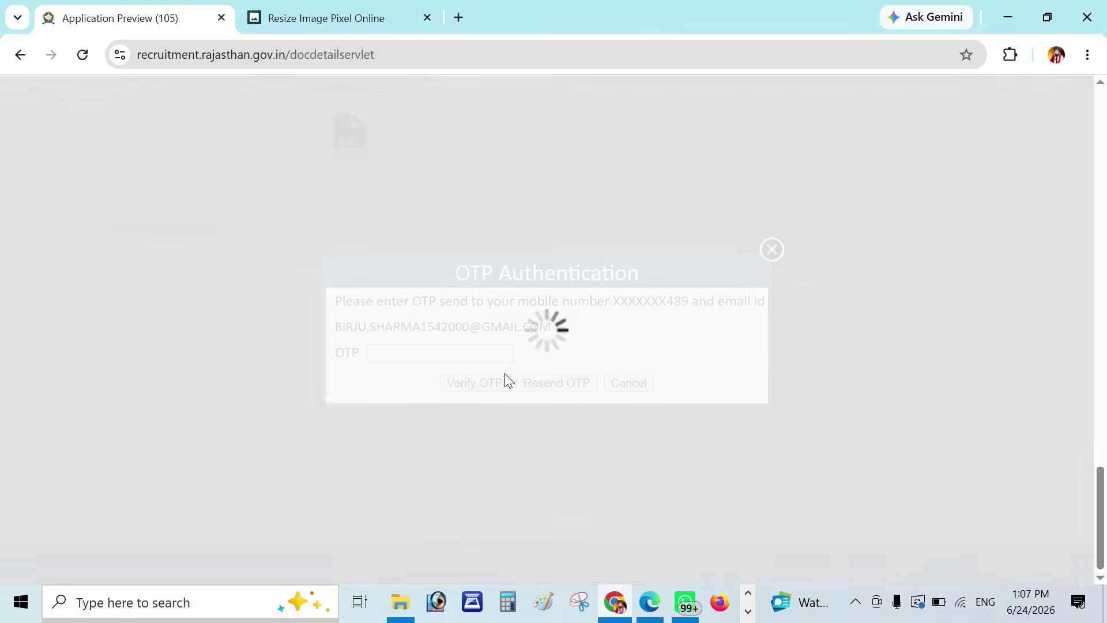
pyautogui.click(435, 354)
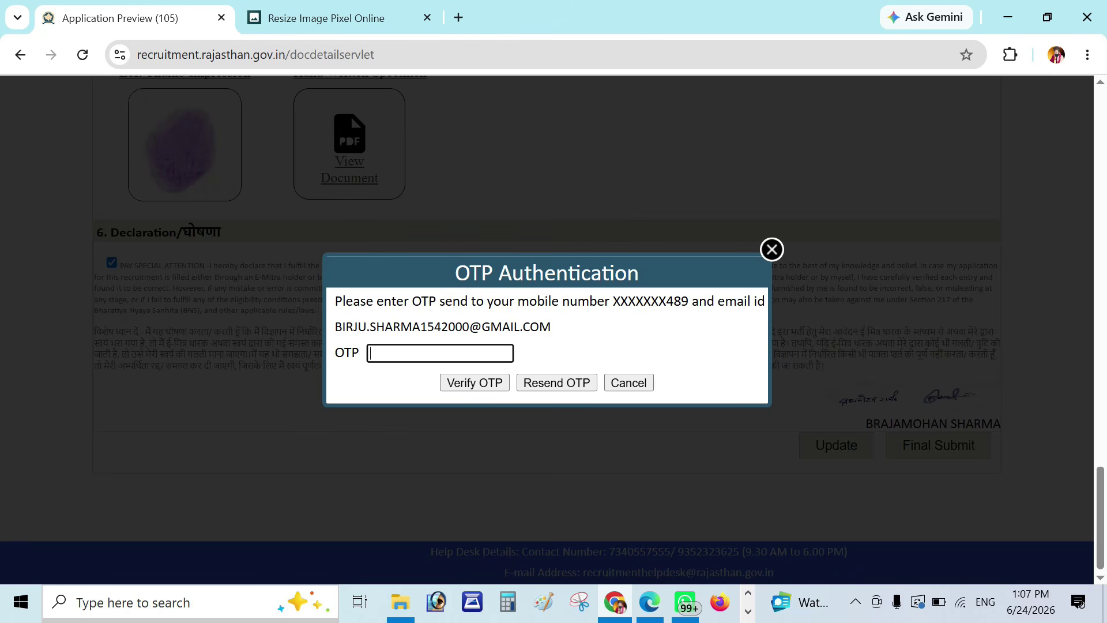
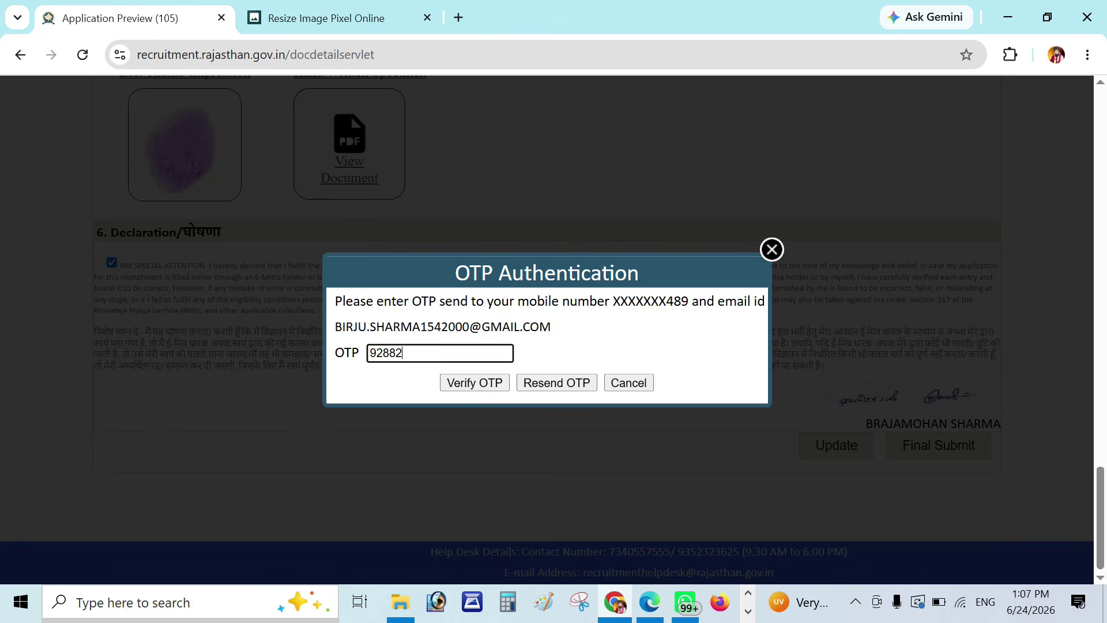
pyautogui.click(482, 383)
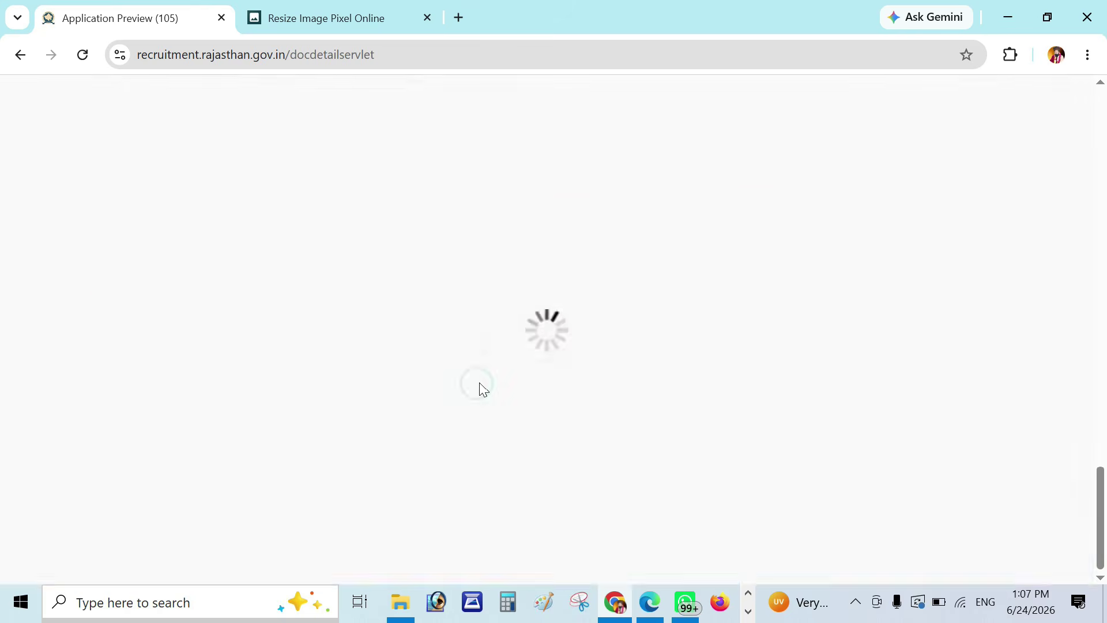